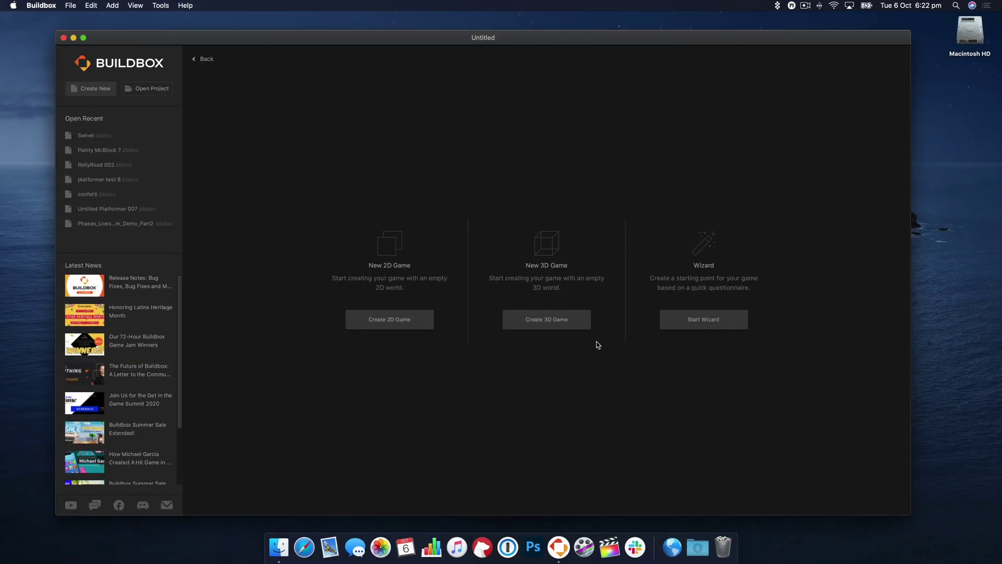
Create a new empty 3D project, rearrange the Start and 3D World nodes, and open the 3D World
{"action": "left_click", "coordinate": [574, 318]}
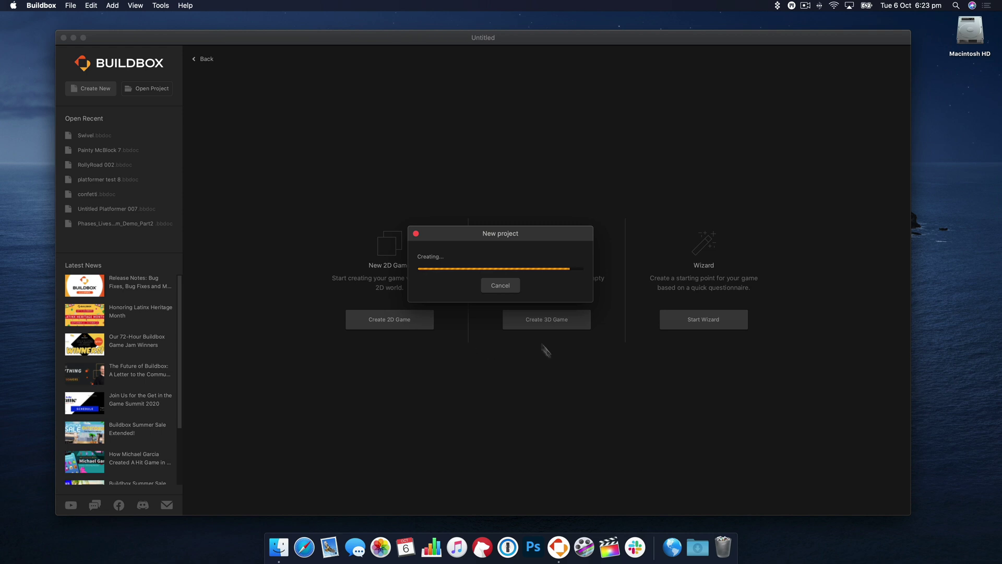
{"action": "left_click_drag", "start_coordinate": [434, 323], "coordinate": [385, 286]}
{"action": "left_click_drag", "start_coordinate": [603, 324], "coordinate": [531, 290]}
{"action": "double_click", "coordinate": [531, 289]}
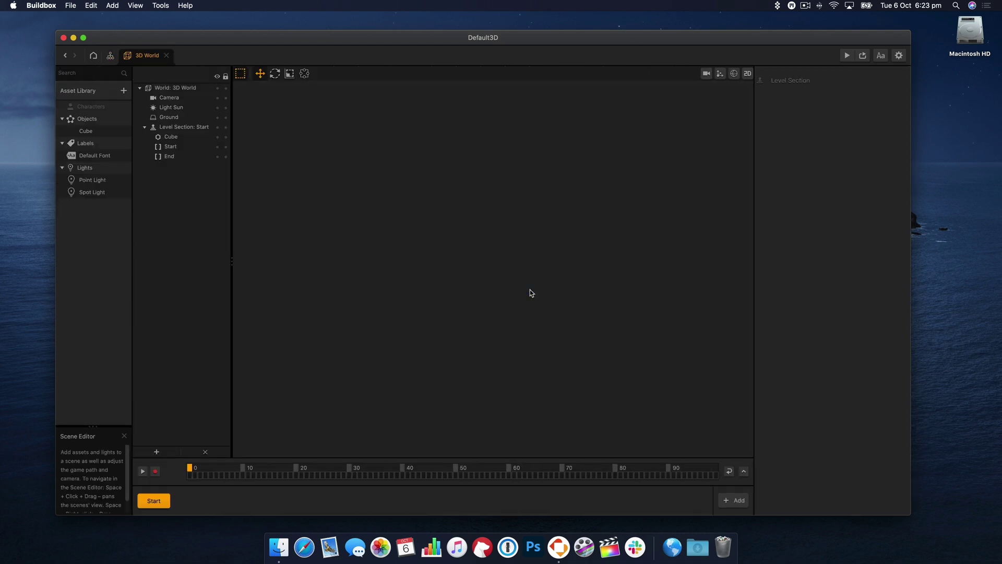
Scale the cube to 0.5 on X, Y and Z
{"action": "left_click", "coordinate": [483, 236]}
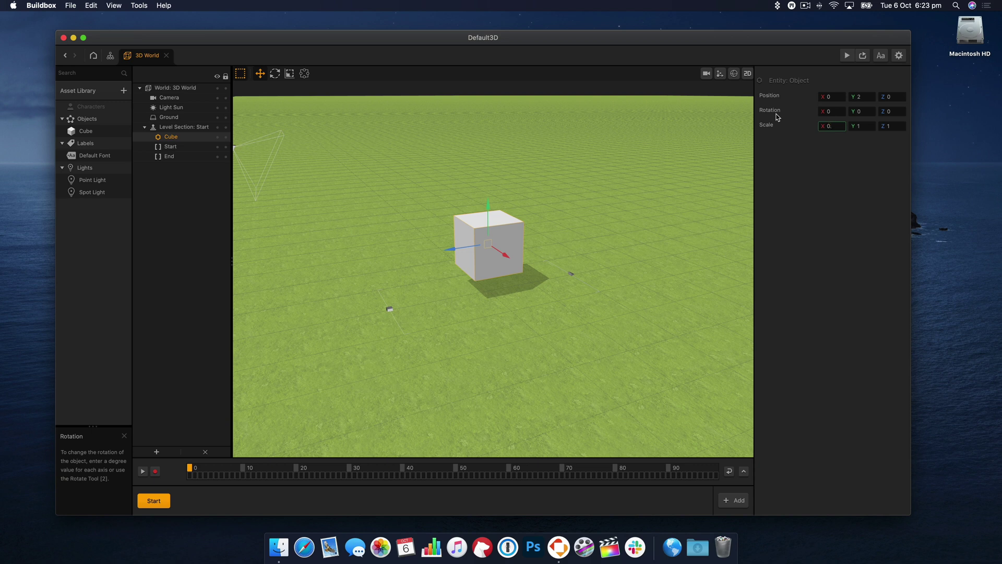
{"action": "key", "text": "Tab"}
{"action": "type", "text": "0.5"}
{"action": "key", "text": "Tab"}
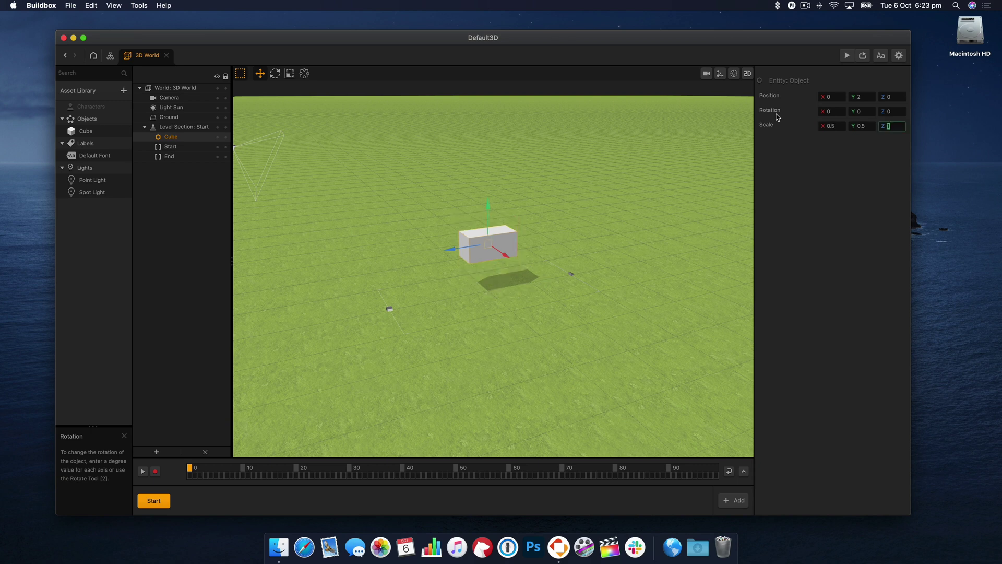
{"action": "type", "text": "0.5"}
{"action": "key", "text": "Return"}
Set the ground type to No Ground to remove the grass
{"action": "left_click", "coordinate": [437, 291]}
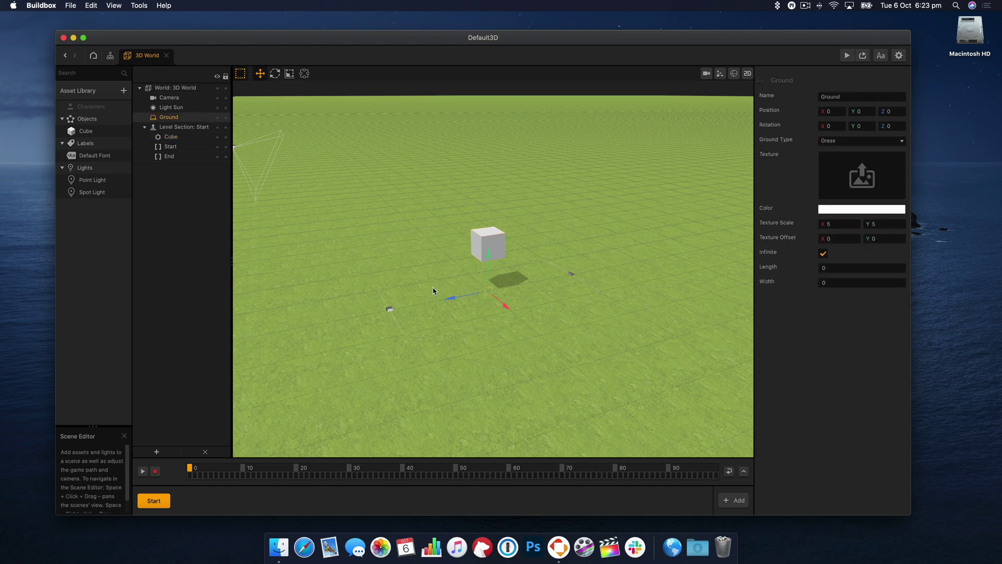
{"action": "left_click", "coordinate": [856, 140]}
{"action": "left_click", "coordinate": [846, 151]}
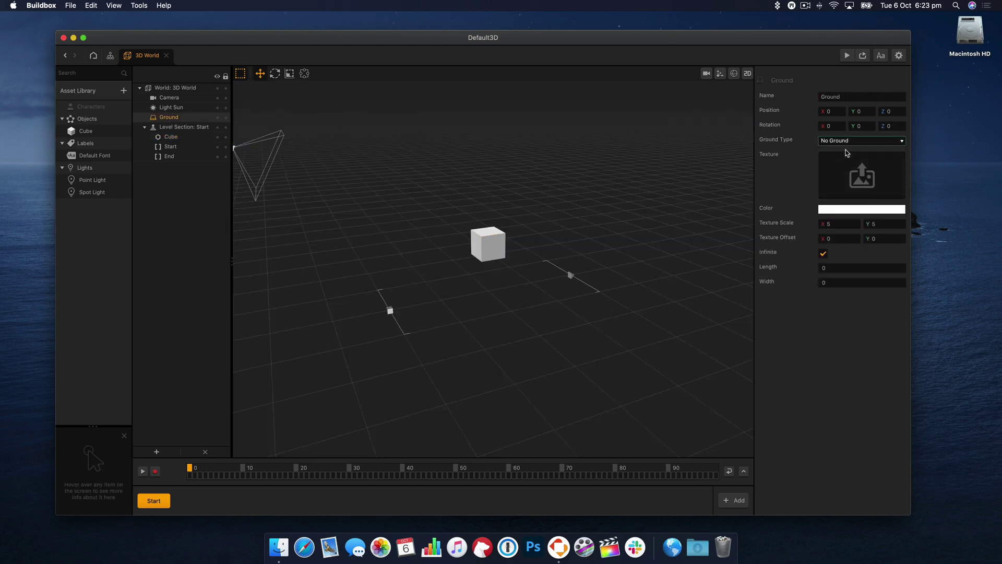
Add a Touch Rotate node to the Cube asset's behaviour graph
{"action": "left_click", "coordinate": [86, 131]}
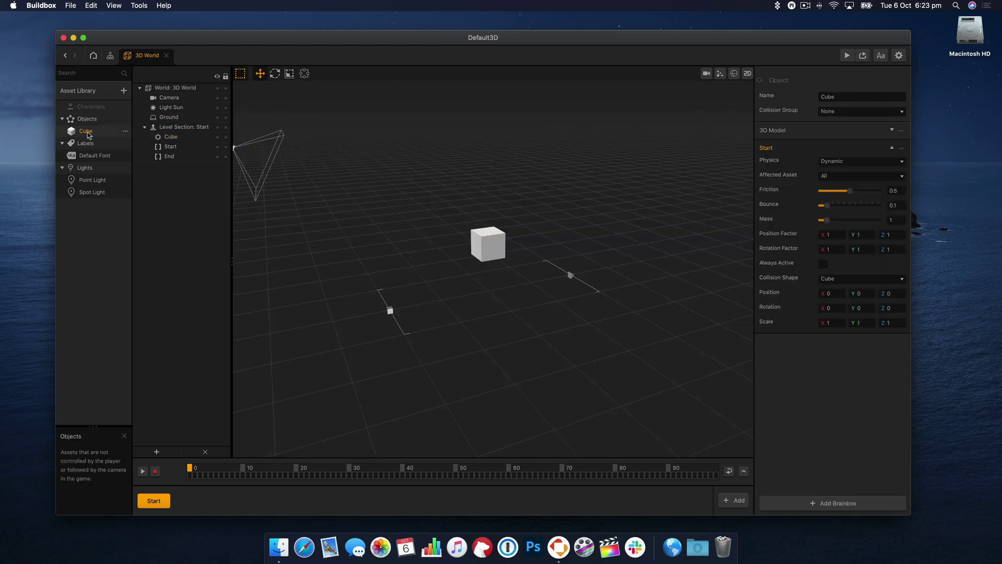
{"action": "double_click", "coordinate": [90, 132]}
{"action": "left_click", "coordinate": [96, 72]}
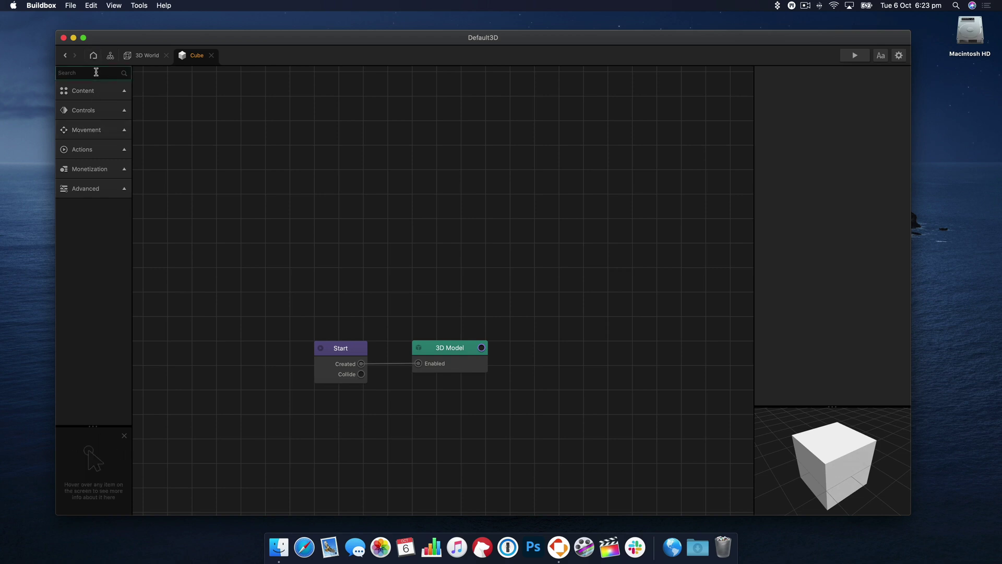
{"action": "type", "text": "roa"}
{"action": "key", "text": "BackSpace"}
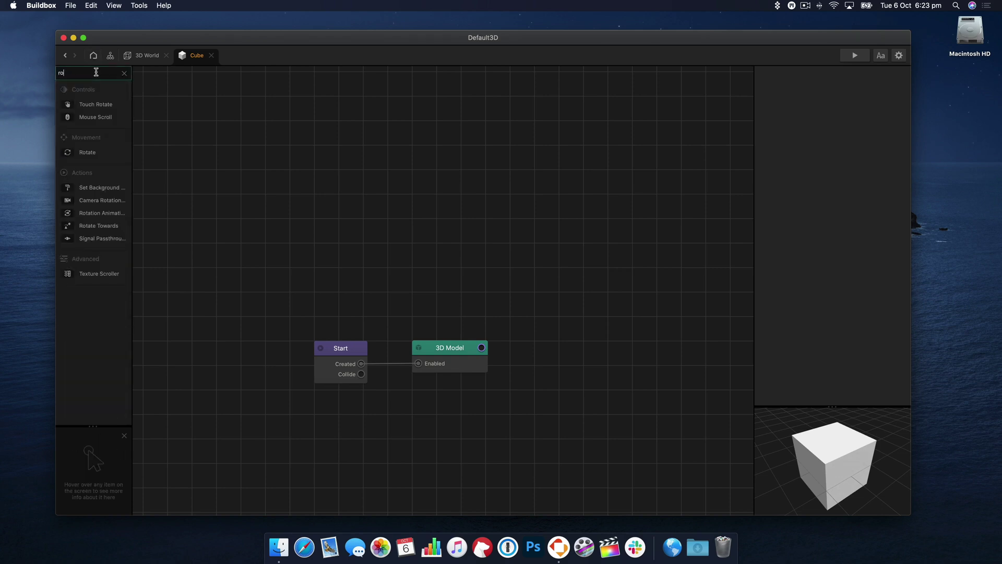
{"action": "type", "text": "r"}
{"action": "key", "text": "BackSpace"}
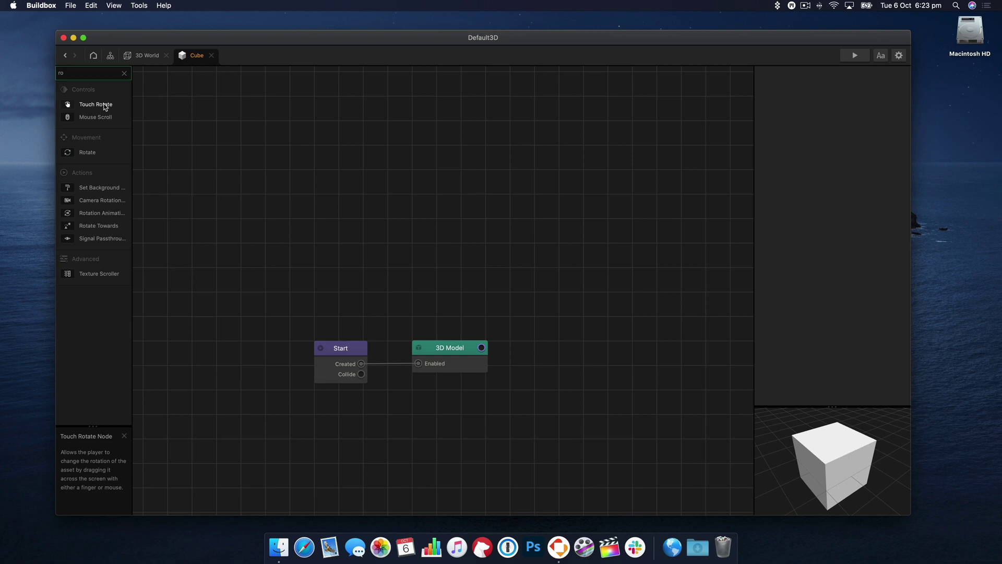
{"action": "left_click_drag", "start_coordinate": [96, 104], "coordinate": [417, 282]}
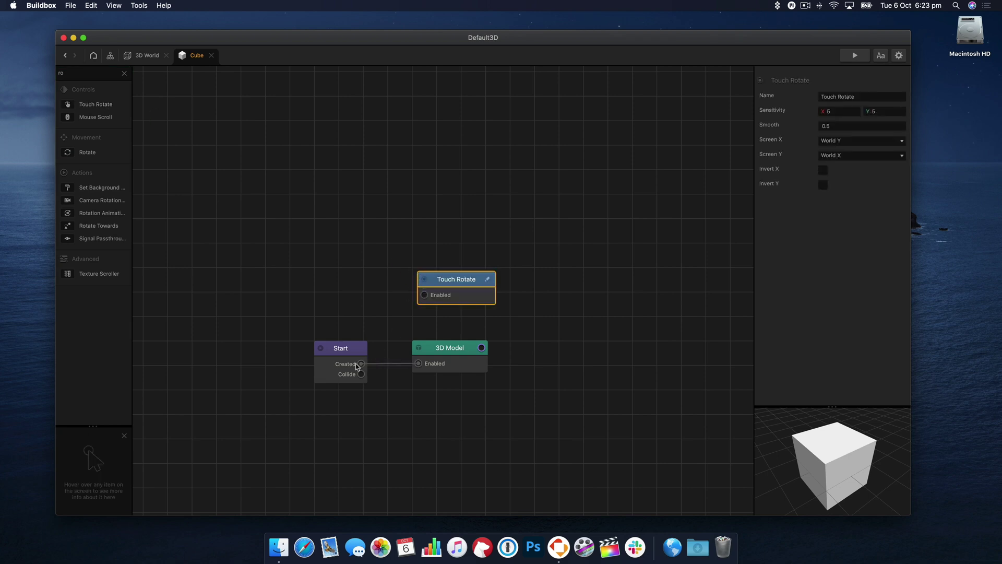
Link Start's Created output to Touch Rotate and preview the game
{"action": "left_click", "coordinate": [360, 365]}
{"action": "left_click_drag", "start_coordinate": [454, 282], "coordinate": [458, 264]}
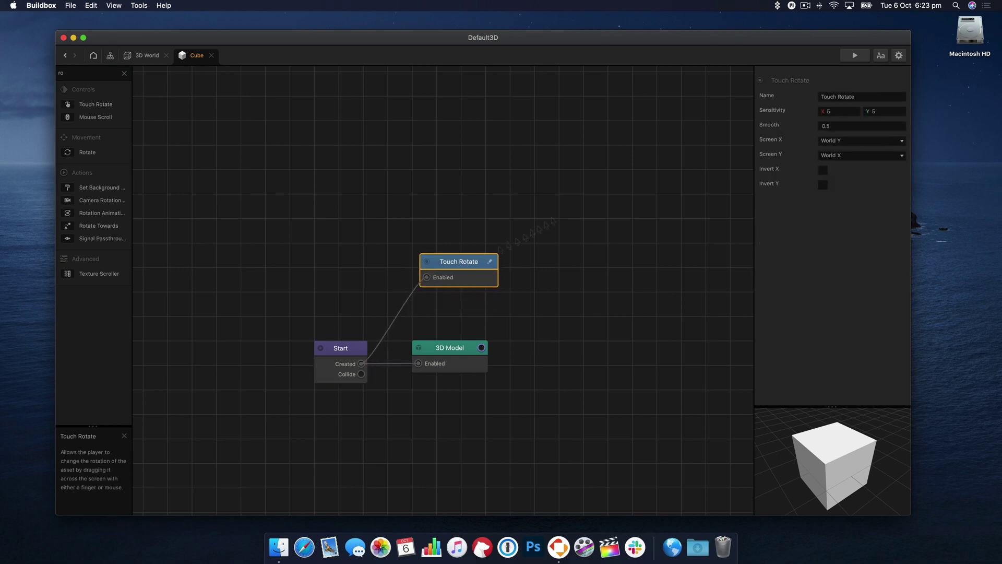
{"action": "left_click", "coordinate": [855, 55]}
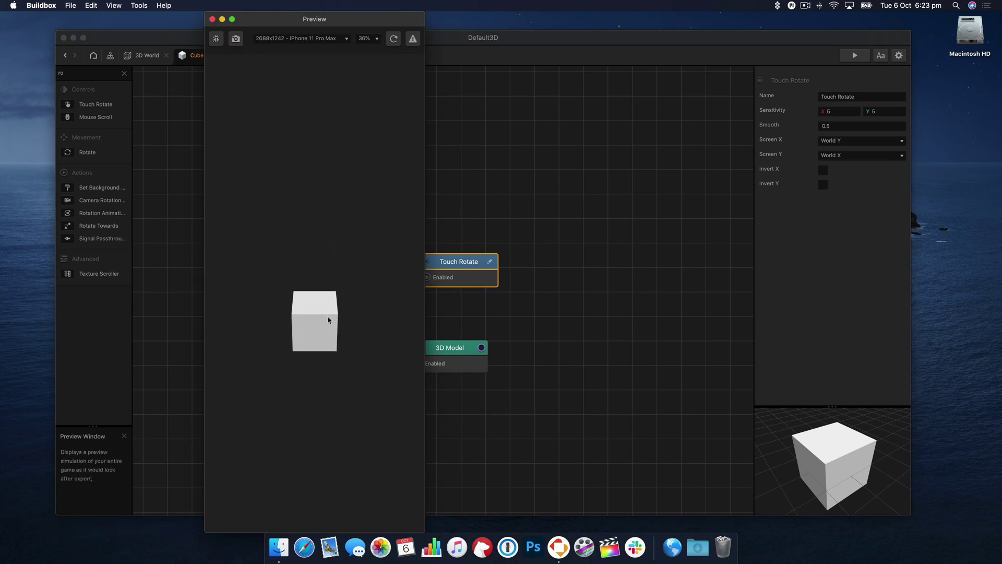
{"action": "left_click", "coordinate": [210, 20]}
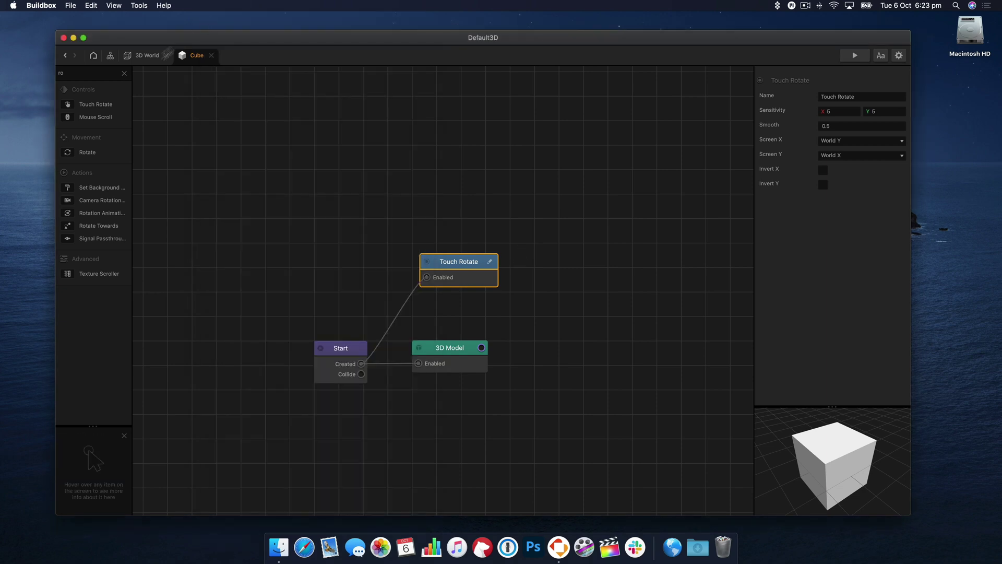
Set the cube's physics to Kinematic in the 3D World and preview it
{"action": "left_click", "coordinate": [147, 55]}
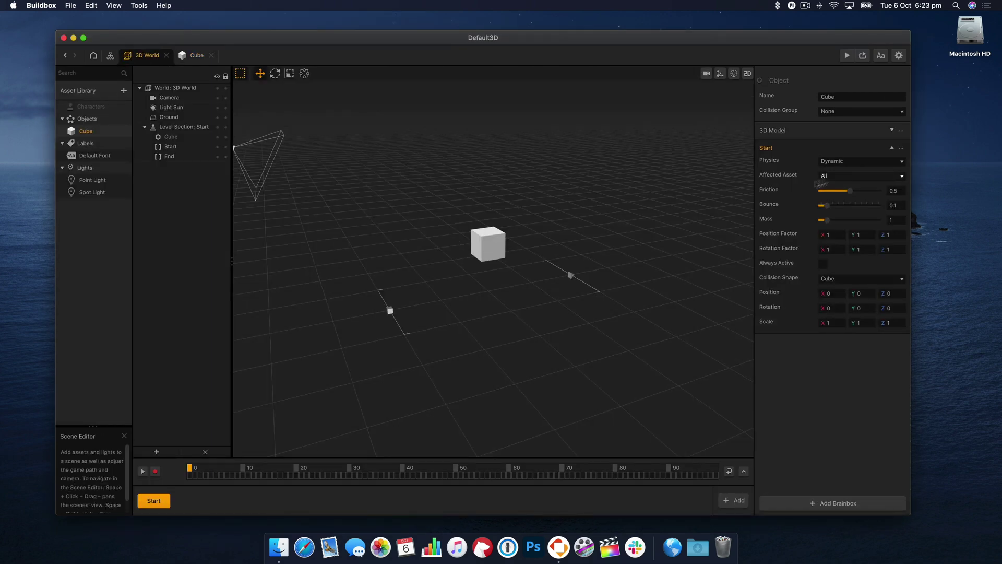
{"action": "left_click", "coordinate": [861, 162]}
{"action": "left_click", "coordinate": [856, 201]}
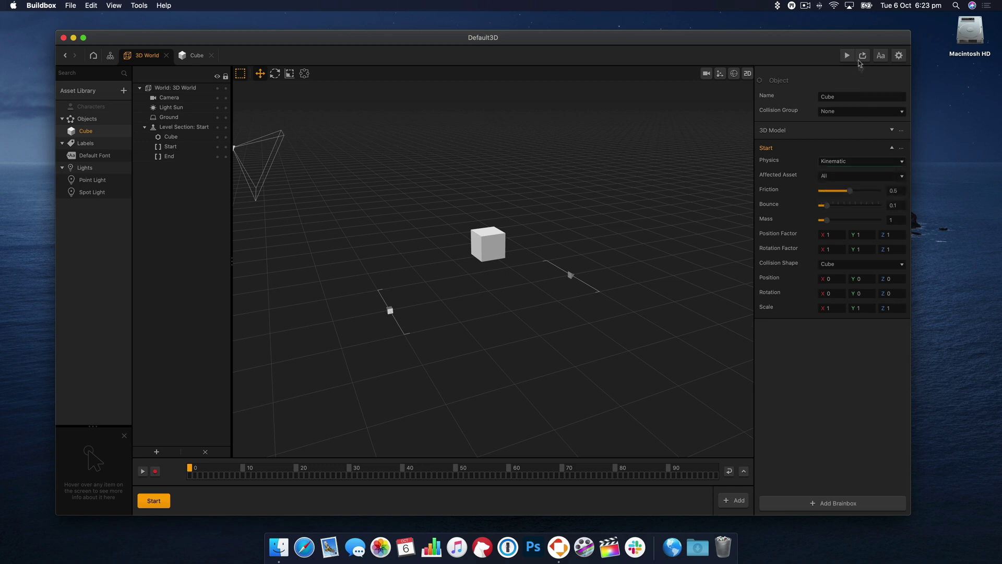
{"action": "left_click", "coordinate": [846, 55]}
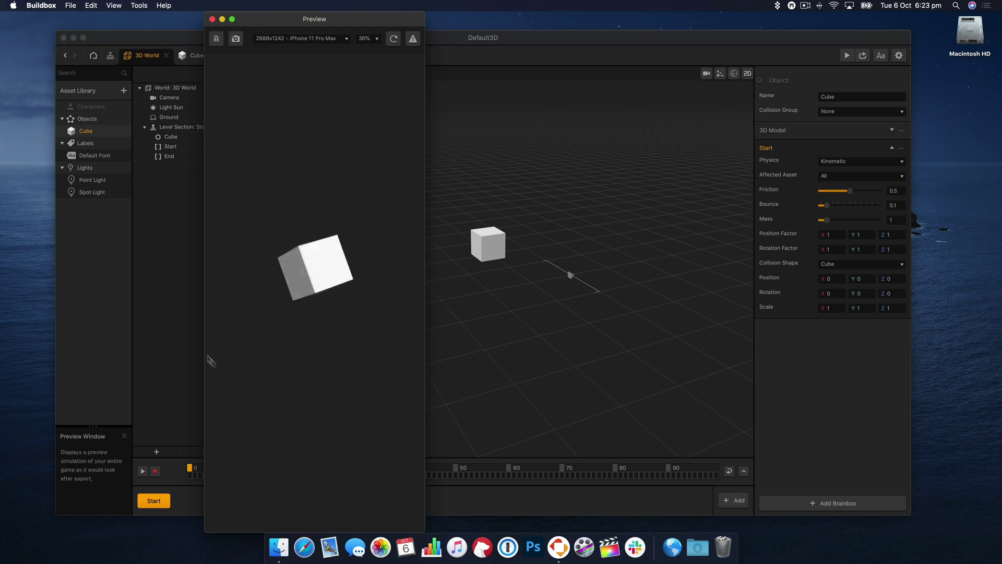
{"action": "left_click", "coordinate": [213, 19]}
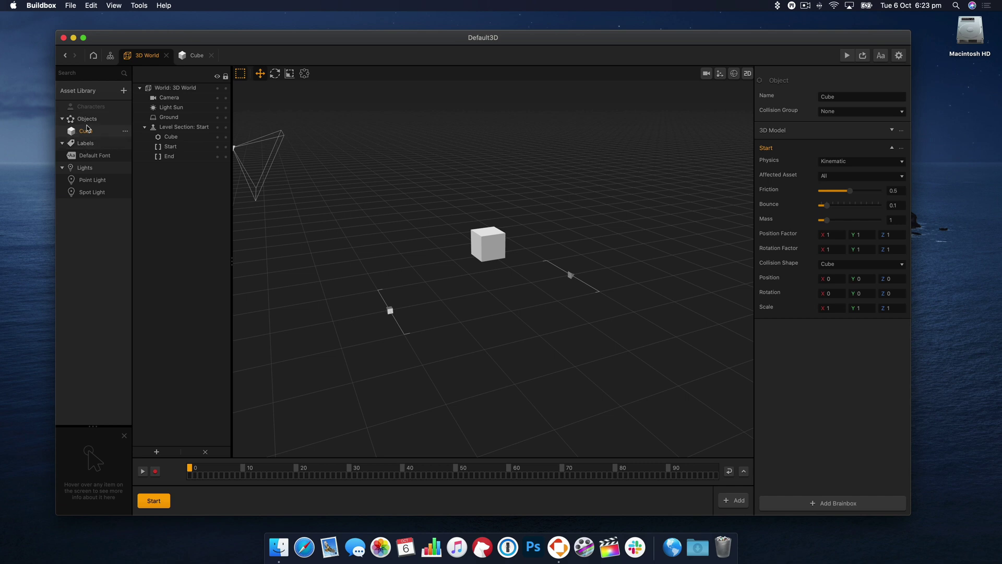
Reopen the Cube graph and test the default touch rotation in preview
{"action": "double_click", "coordinate": [86, 131]}
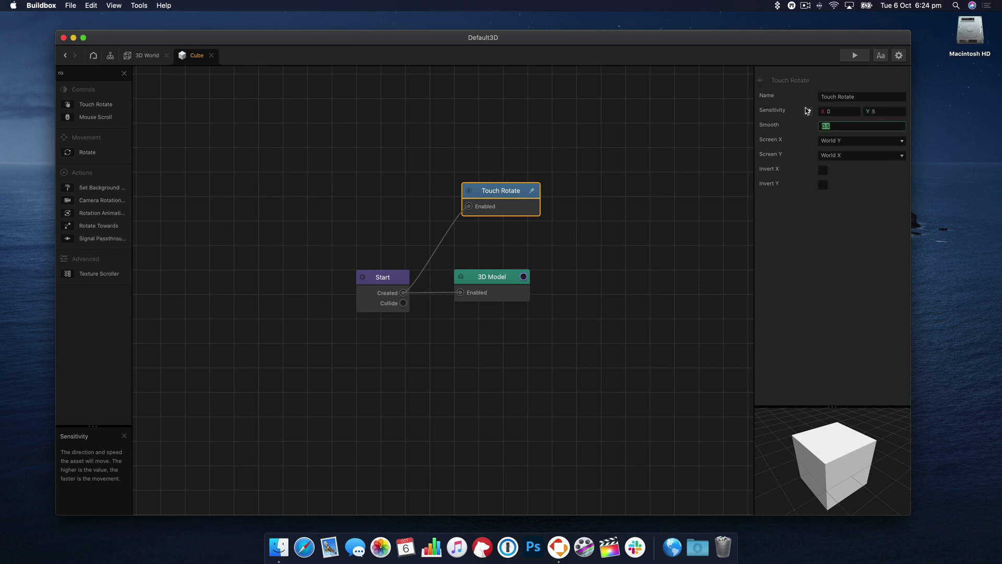
{"action": "left_click", "coordinate": [854, 55]}
{"action": "left_click_drag", "start_coordinate": [284, 309], "coordinate": [259, 5]}
{"action": "left_click", "coordinate": [212, 20]}
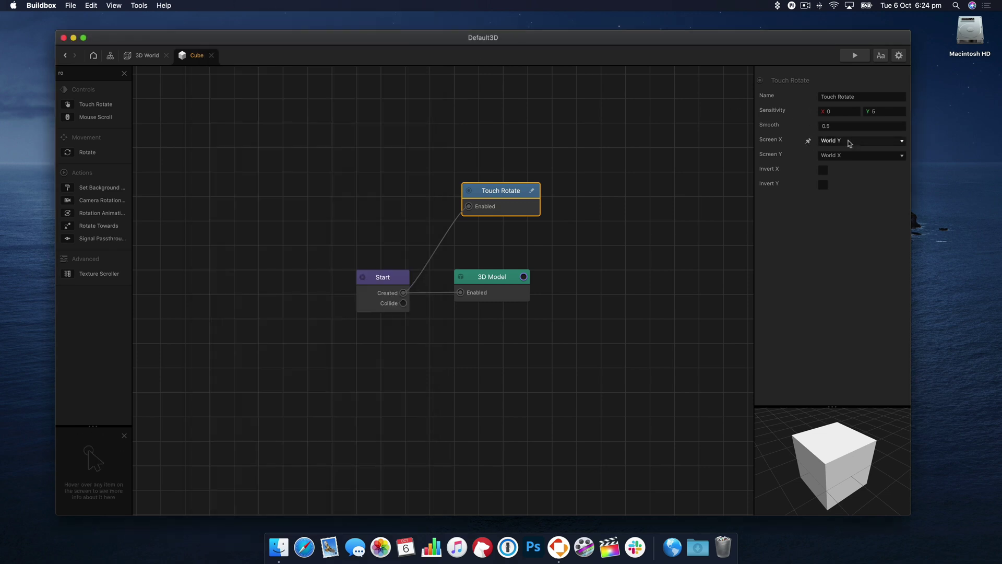
Try Screen X on World X, then switch it to World Z and reload the preview
{"action": "left_click", "coordinate": [853, 142]}
{"action": "left_click", "coordinate": [852, 151]}
{"action": "left_click", "coordinate": [856, 60]}
{"action": "left_click_drag", "start_coordinate": [320, 293], "coordinate": [329, 92]}
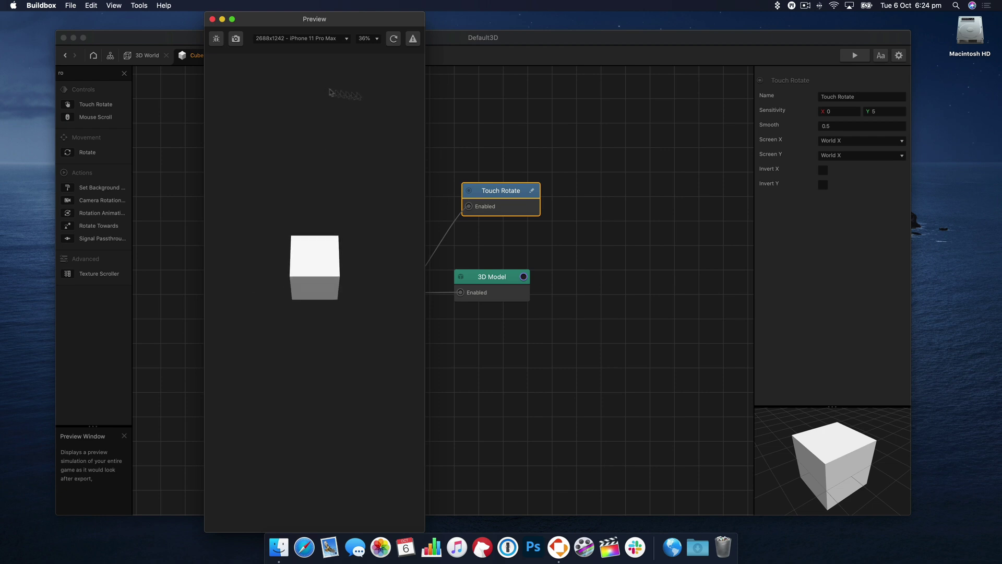
{"action": "left_click", "coordinate": [866, 140]}
{"action": "left_click", "coordinate": [832, 168]}
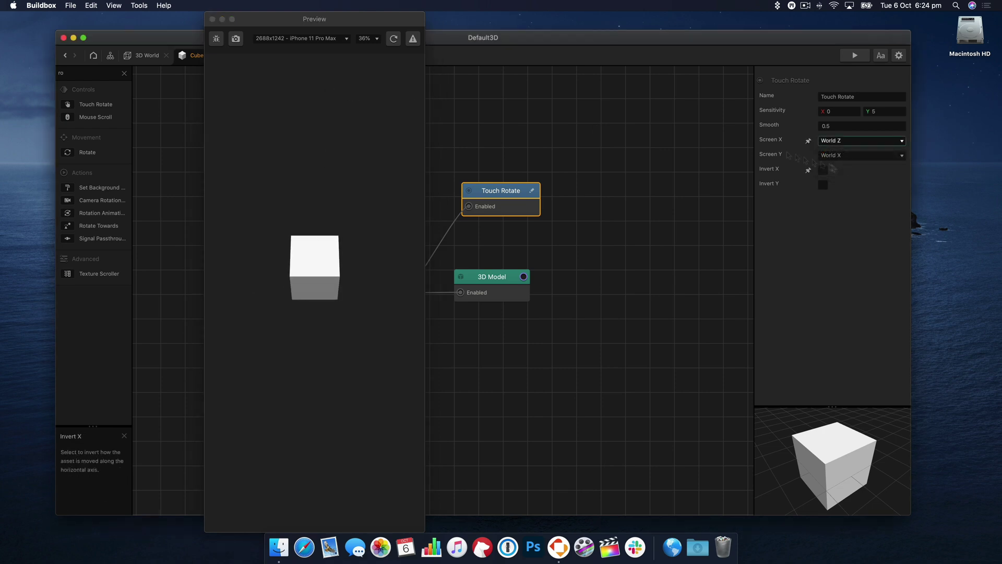
{"action": "left_click", "coordinate": [393, 39]}
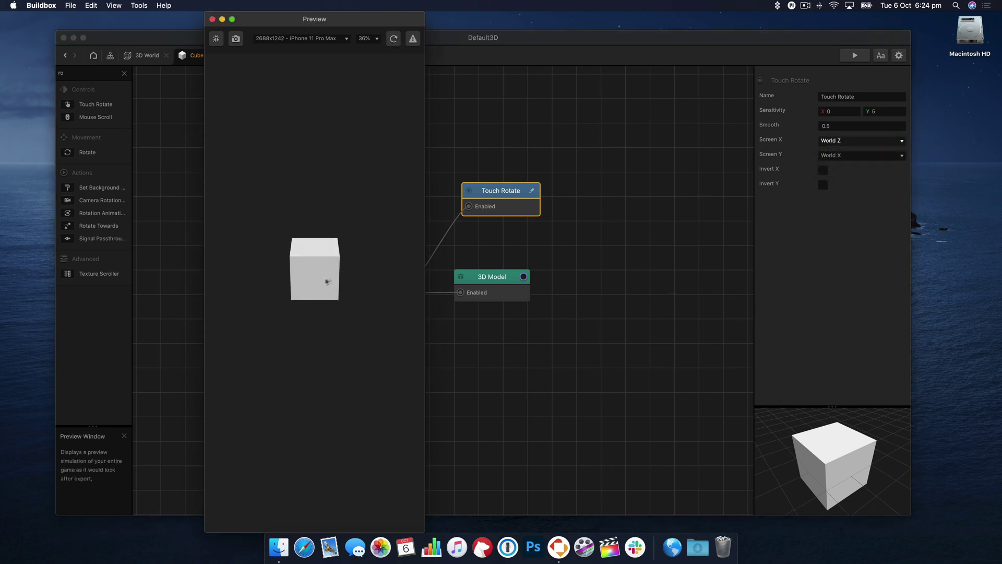
Map both Screen X and Screen Y to World Z and test rotation in preview
{"action": "left_click", "coordinate": [847, 157]}
{"action": "left_click", "coordinate": [864, 183]}
{"action": "left_click", "coordinate": [861, 140]}
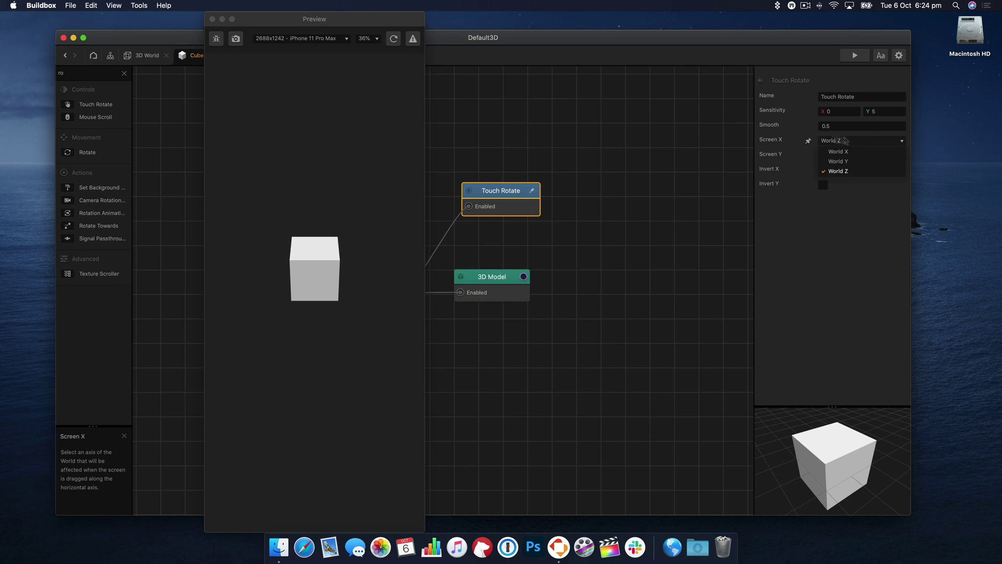
{"action": "left_click", "coordinate": [838, 171]}
{"action": "left_click", "coordinate": [400, 45]}
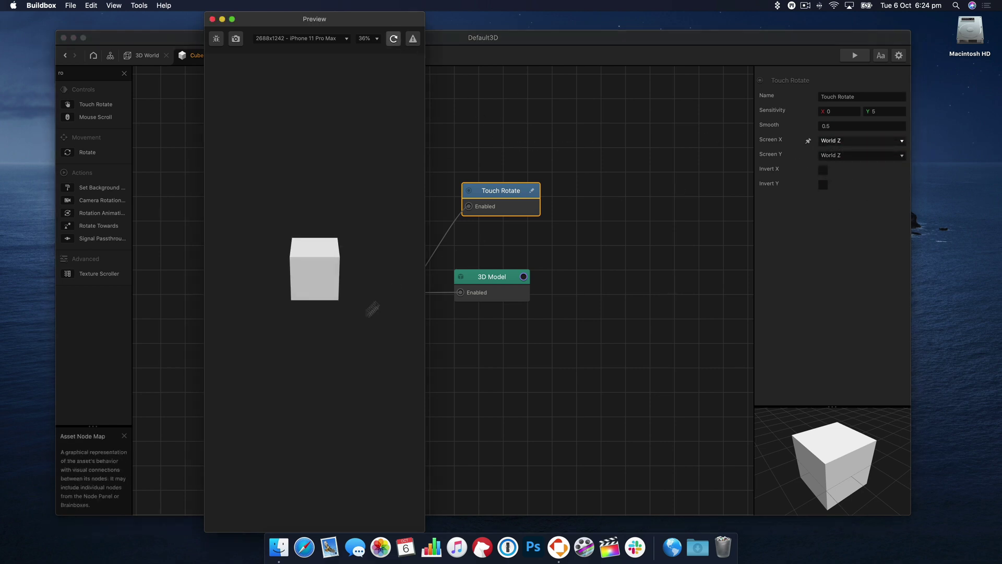
{"action": "left_click_drag", "start_coordinate": [369, 309], "coordinate": [356, 179]}
{"action": "left_click_drag", "start_coordinate": [566, 252], "coordinate": [334, 272]}
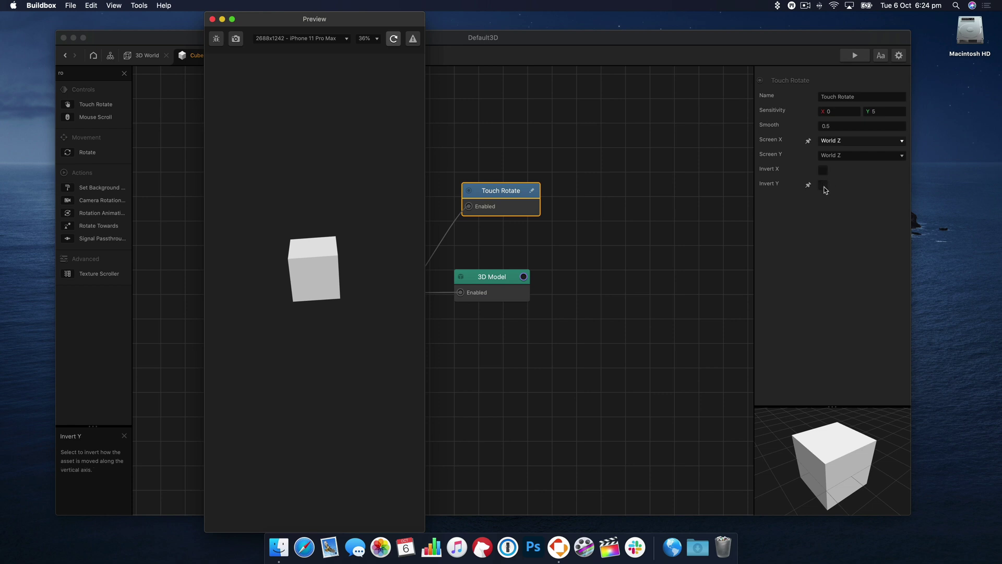
Turn on Invert Y and test the inverted rotation in preview
{"action": "left_click", "coordinate": [823, 185]}
{"action": "left_click", "coordinate": [372, 354]}
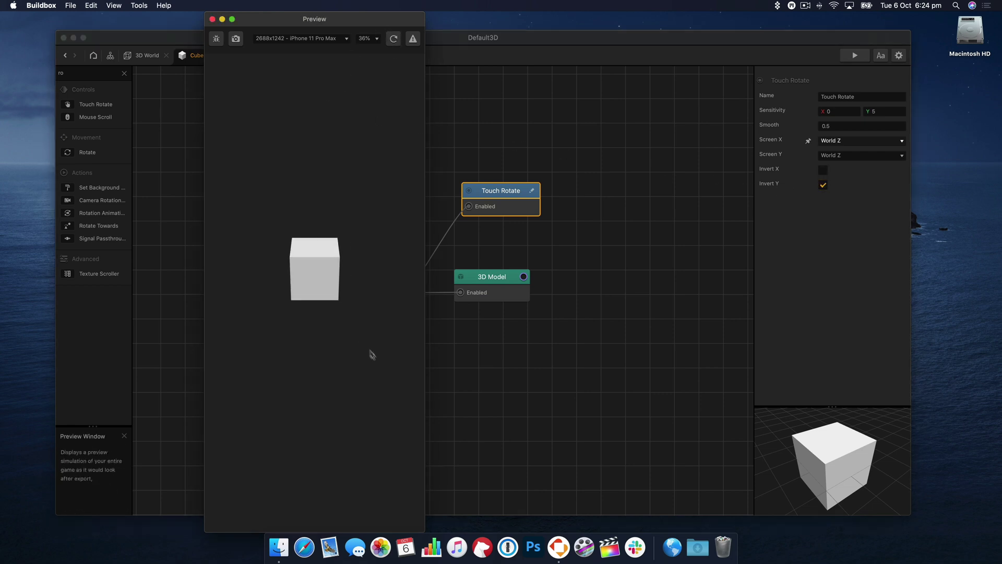
{"action": "left_click_drag", "start_coordinate": [280, 359], "coordinate": [120, 344]}
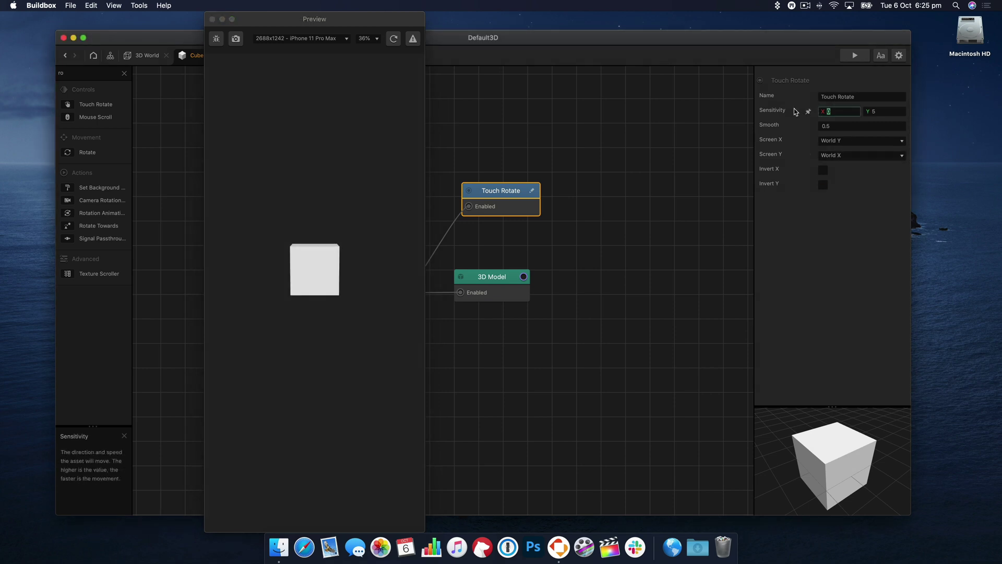
Confirm the X sensitivity, test in preview, then map Screen X to World X
{"action": "key", "text": "Tab"}
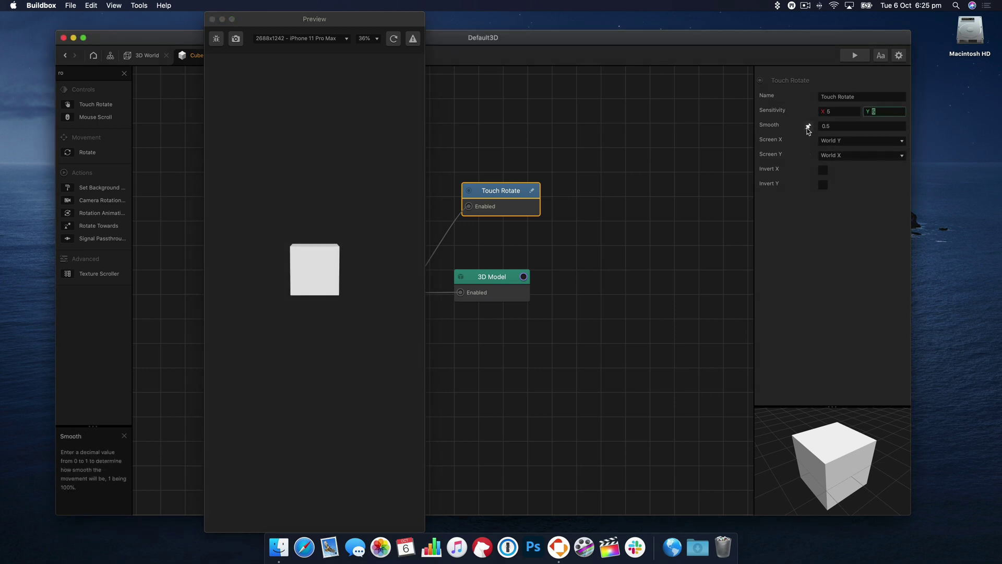
{"action": "left_click", "coordinate": [392, 49]}
{"action": "left_click_drag", "start_coordinate": [384, 68], "coordinate": [421, 214]}
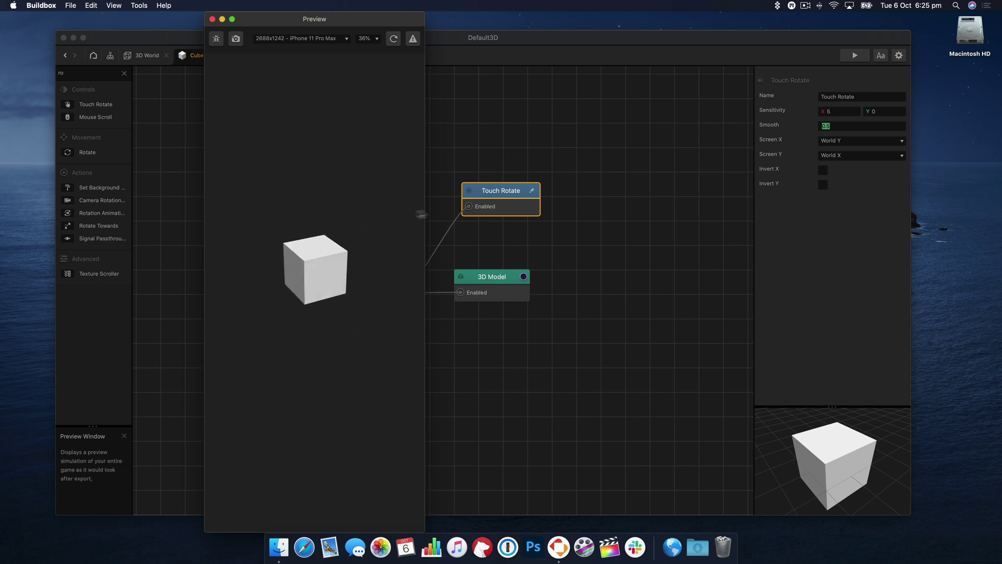
{"action": "left_click", "coordinate": [851, 141]}
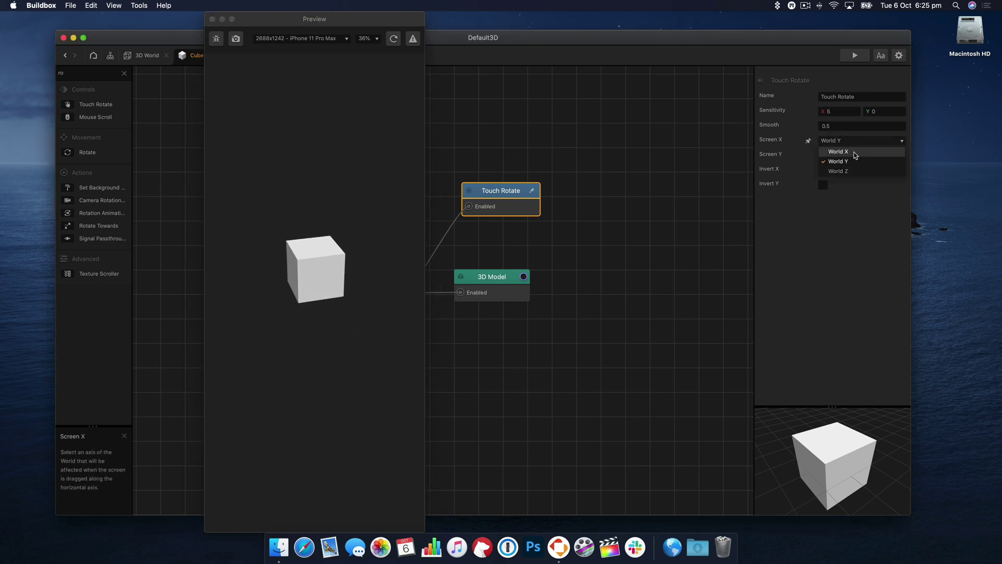
{"action": "left_click", "coordinate": [838, 151]}
{"action": "left_click", "coordinate": [330, 301]}
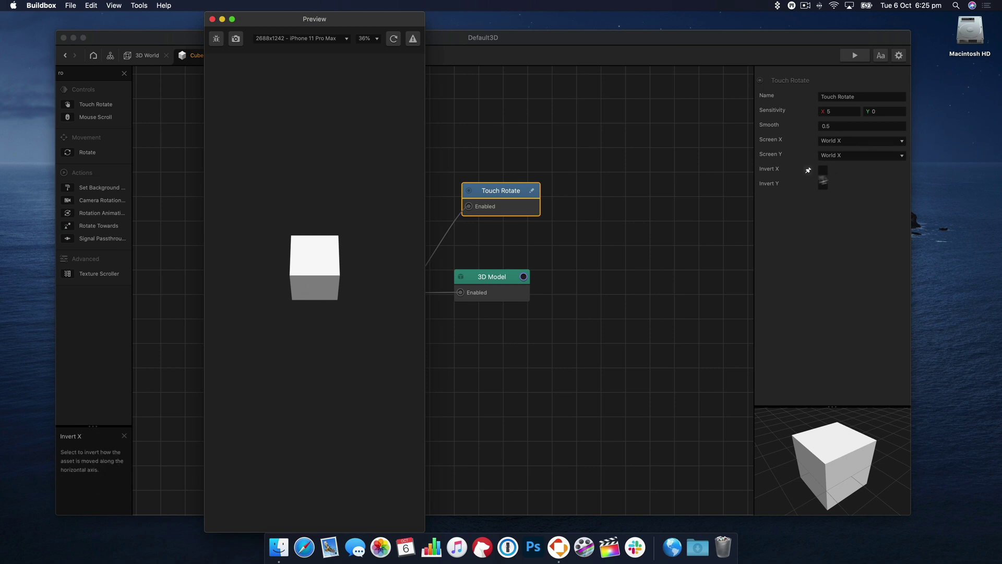
Tick Invert X, map Screen X to World Z, and restart the preview to test
{"action": "left_click", "coordinate": [823, 170]}
{"action": "left_click", "coordinate": [251, 387]}
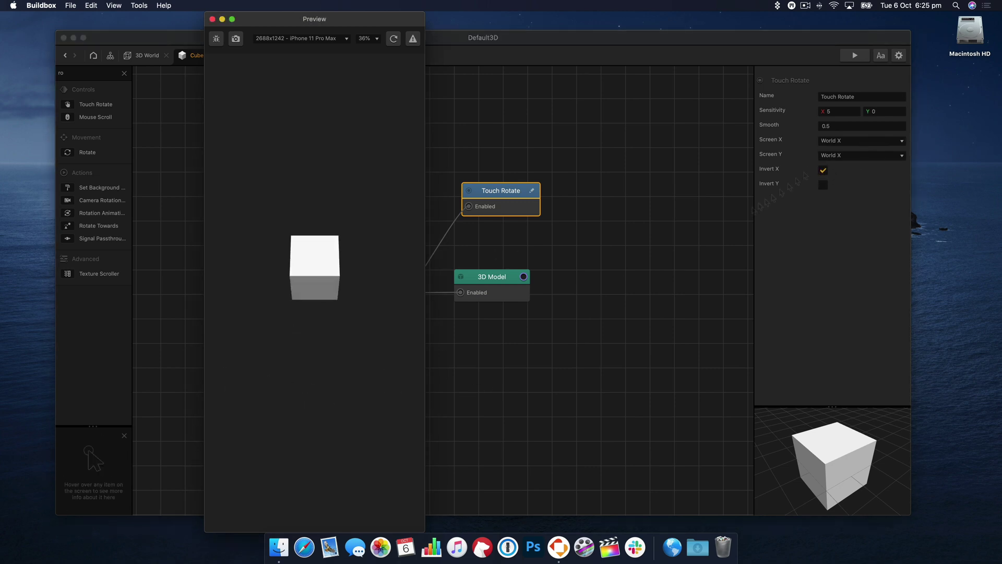
{"action": "left_click", "coordinate": [852, 140]}
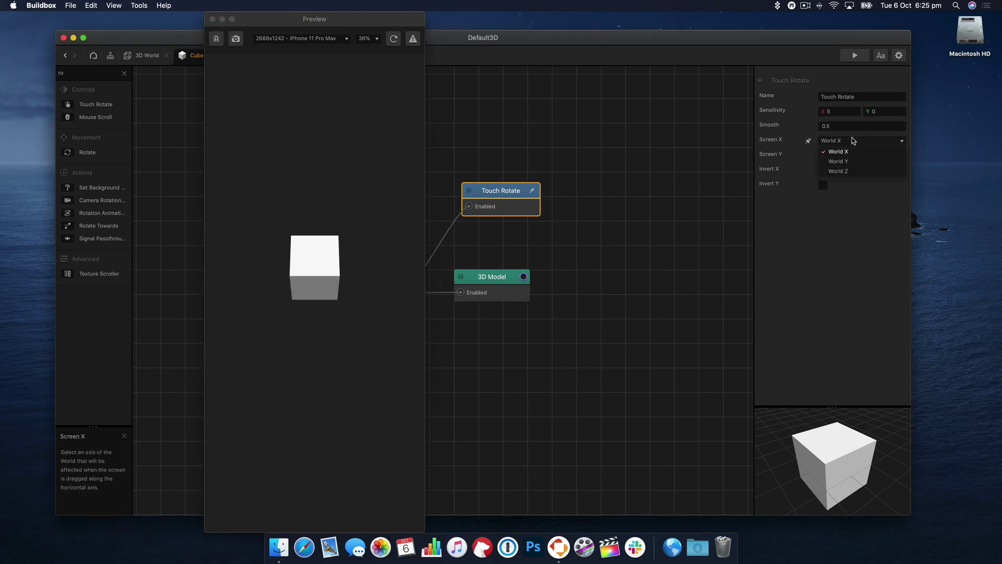
{"action": "left_click", "coordinate": [835, 170]}
{"action": "left_click", "coordinate": [393, 41]}
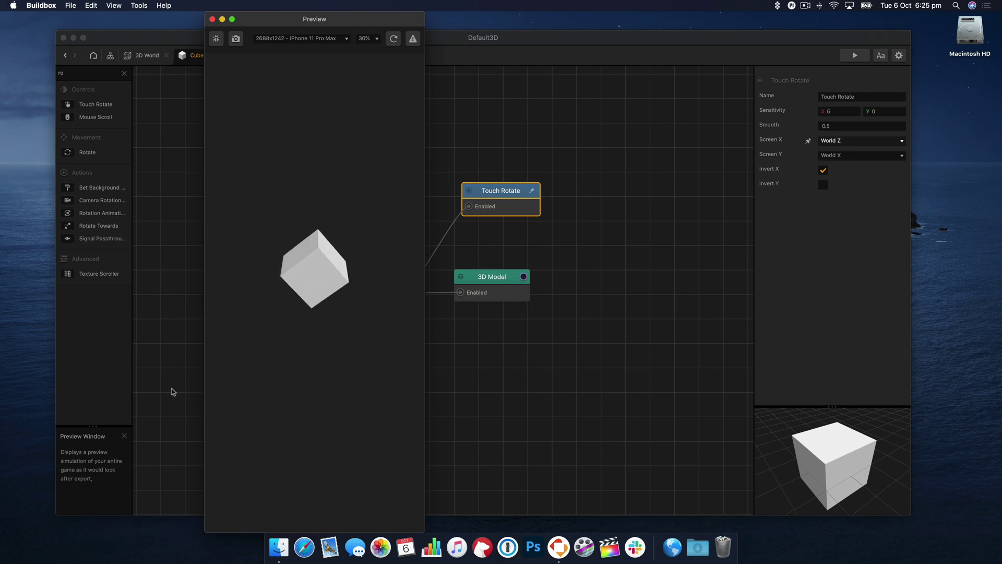
{"action": "left_click_drag", "start_coordinate": [173, 391], "coordinate": [432, 398]}
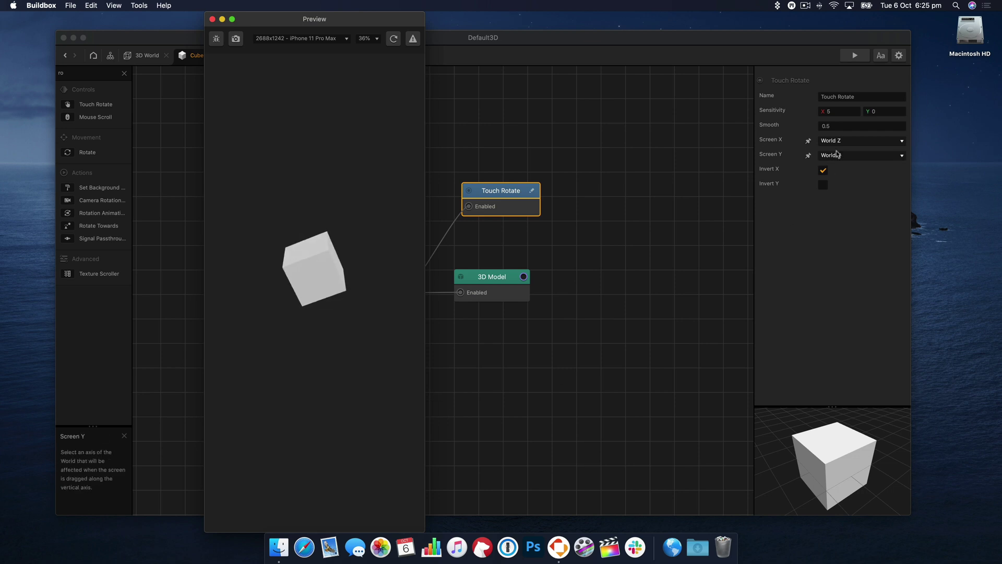
Set Sensitivity X to 10 and test the faster rotation in preview
{"action": "left_click", "coordinate": [844, 111]}
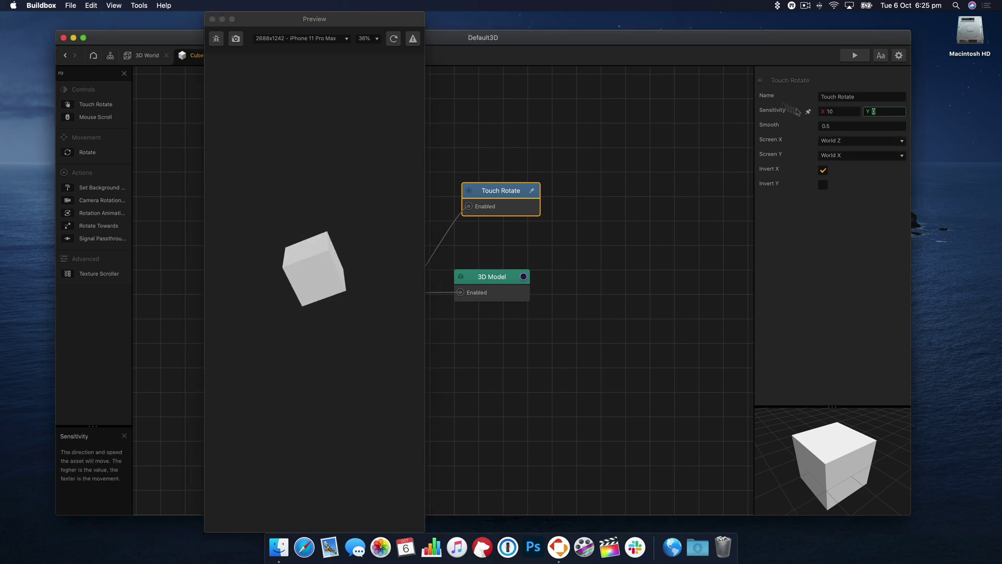
{"action": "left_click", "coordinate": [365, 284]}
{"action": "left_click_drag", "start_coordinate": [356, 391], "coordinate": [223, 393]}
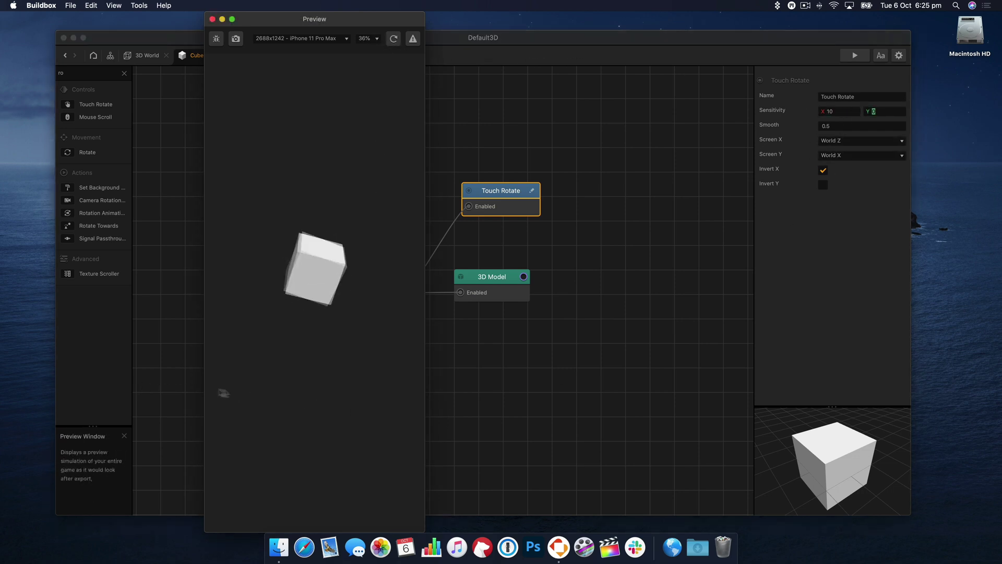
Scale the cube to 0.1 on every axis and rename its asset Controller
{"action": "left_click", "coordinate": [212, 19]}
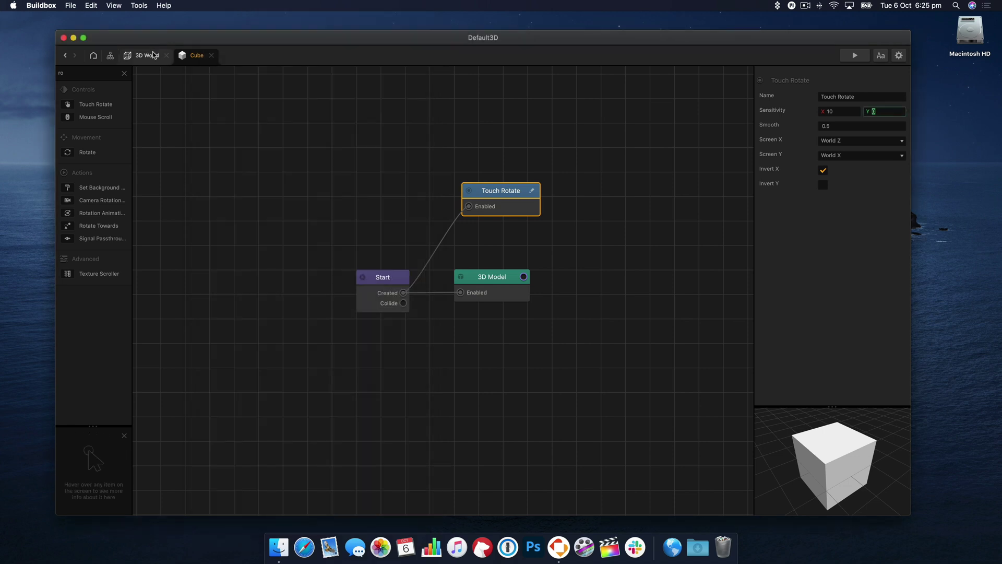
{"action": "left_click", "coordinate": [148, 55]}
{"action": "left_click", "coordinate": [488, 243]}
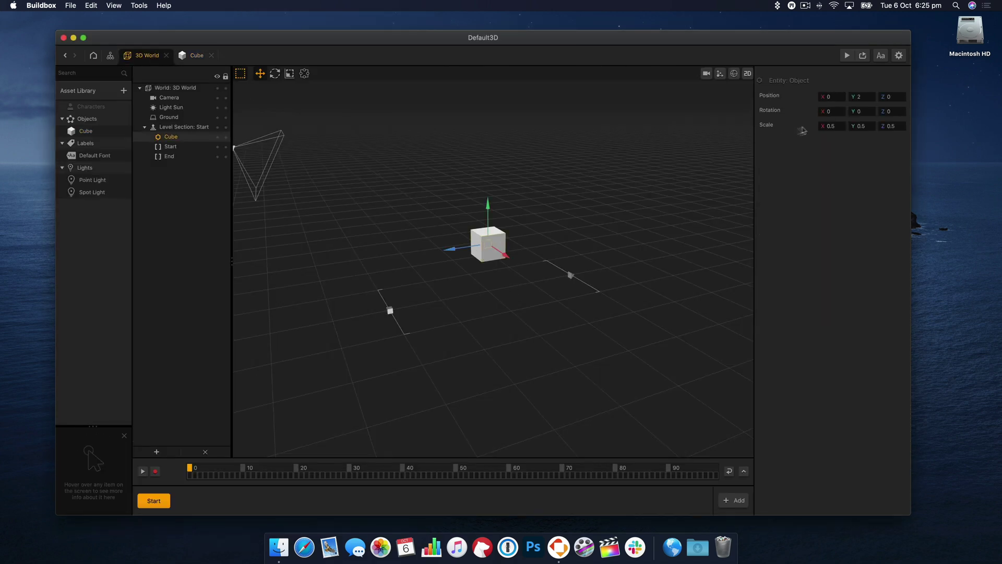
{"action": "left_click", "coordinate": [840, 126]}
{"action": "type", "text": "0.1"}
{"action": "key", "text": "Tab"}
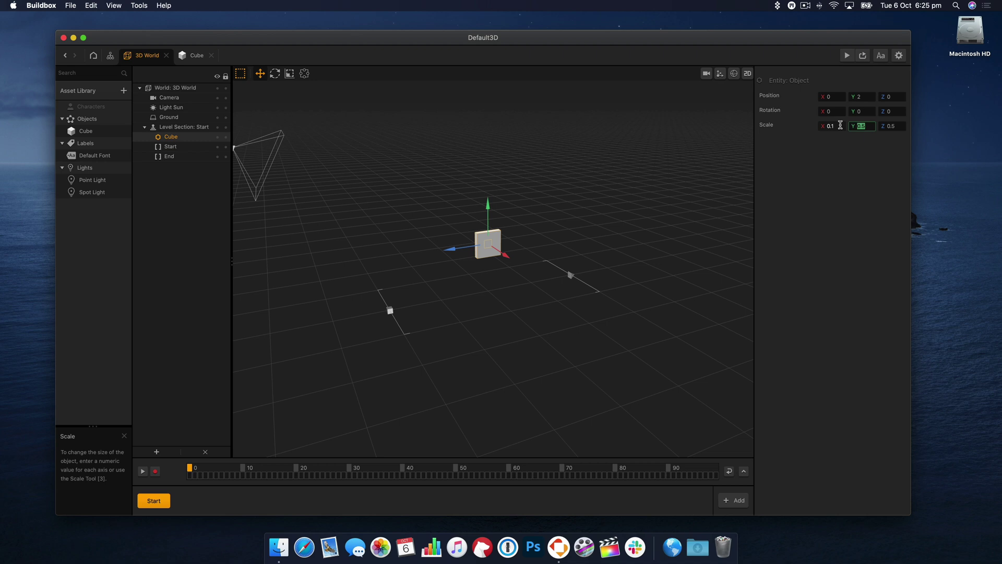
{"action": "type", "text": "0.1"}
{"action": "key", "text": "Tab"}
{"action": "type", "text": "0"}
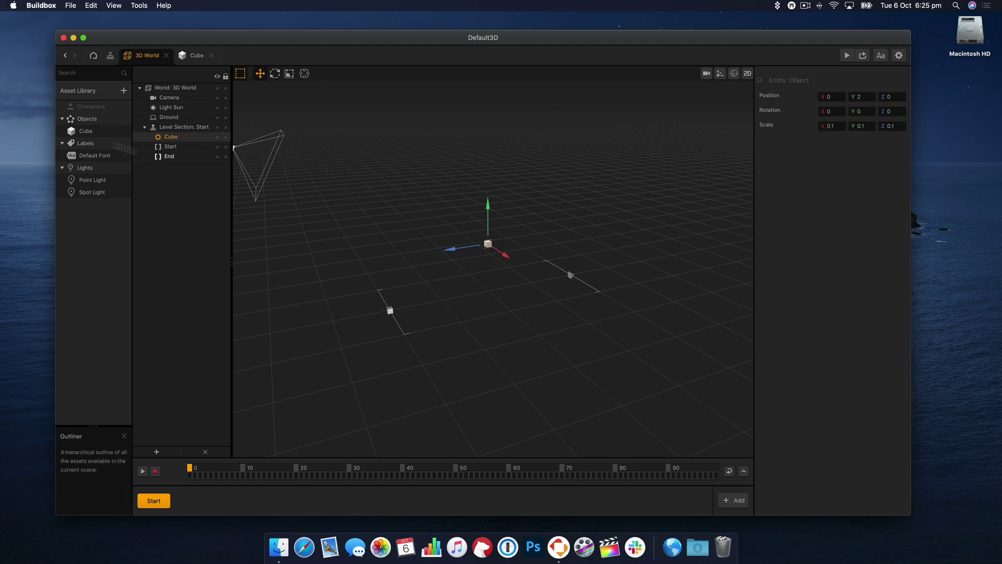
{"action": "left_click", "coordinate": [86, 130]}
{"action": "double_click", "coordinate": [825, 97]}
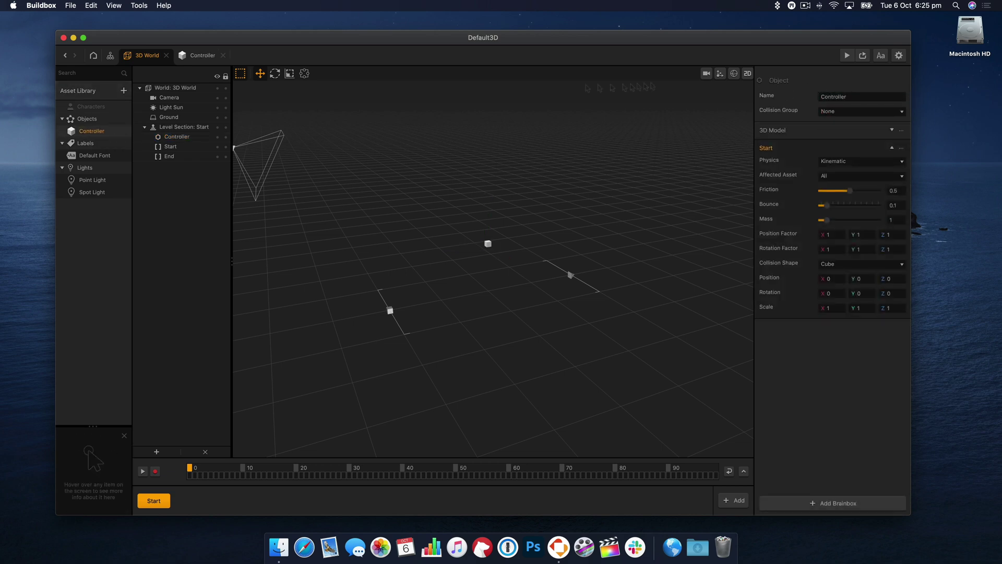
Add a Cube shape from the Shapes library to the asset library
{"action": "left_click", "coordinate": [124, 91]}
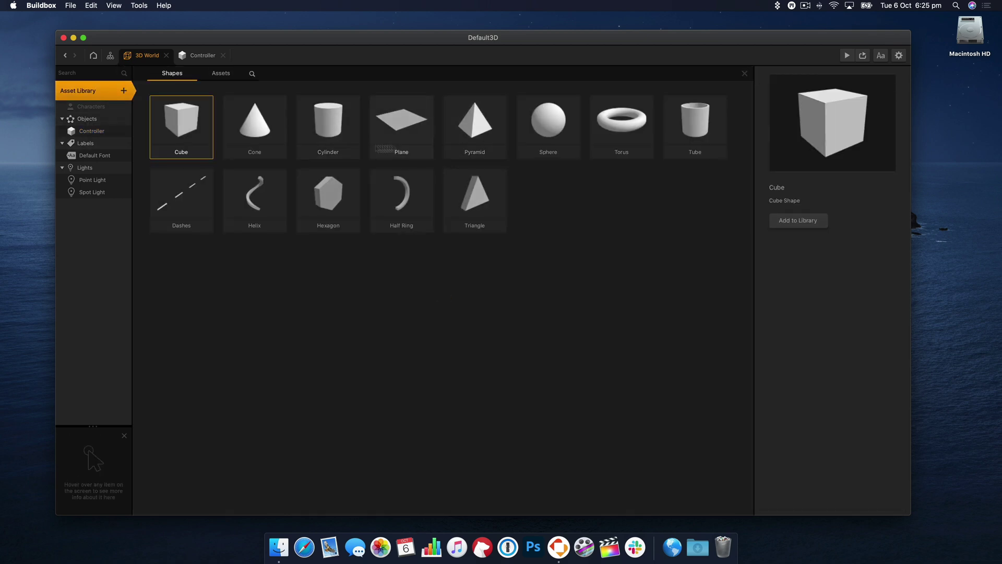
{"action": "double_click", "coordinate": [189, 128]}
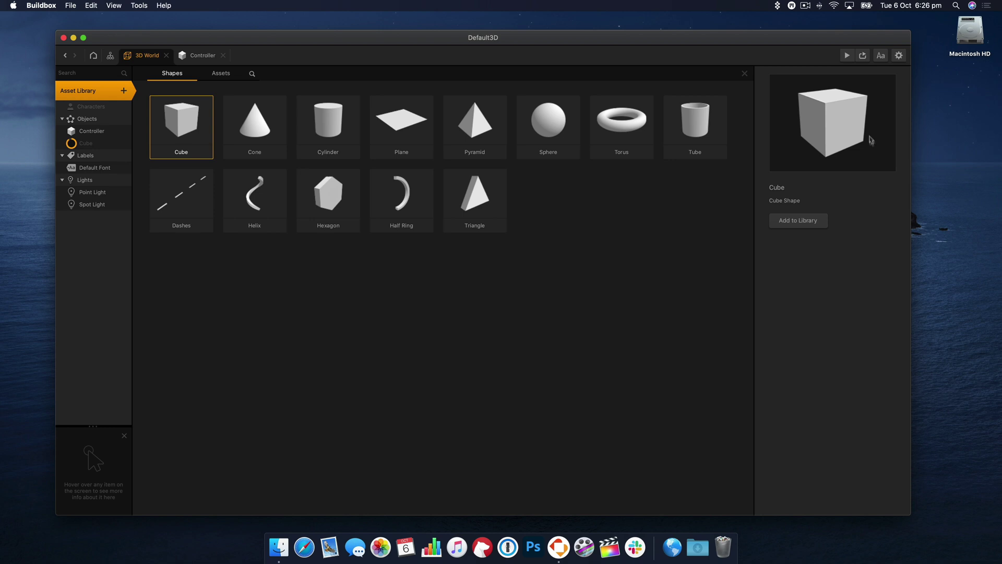
{"action": "left_click", "coordinate": [744, 73]}
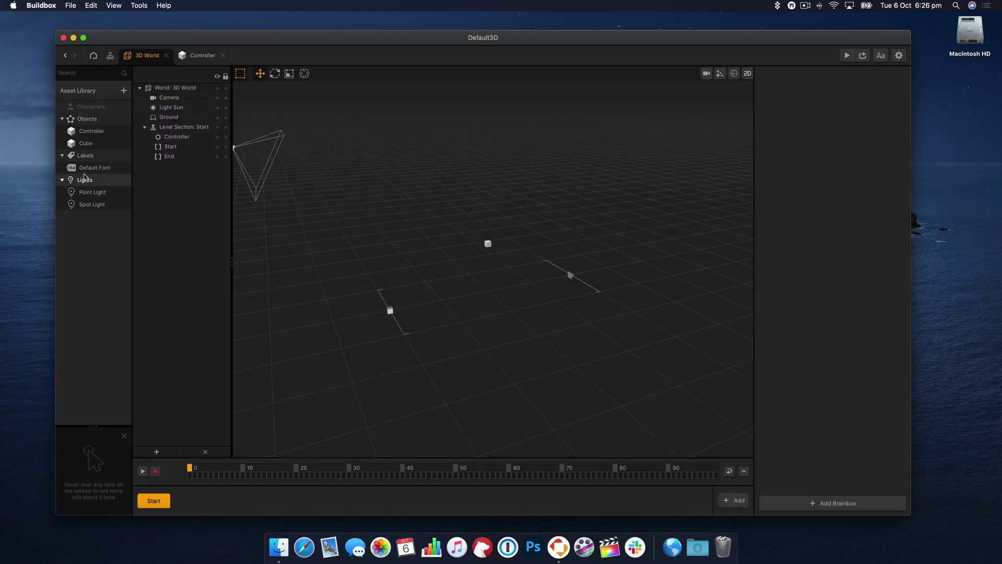
Place the new cube in the scene as Walls at position 0, 0, 0
{"action": "left_click_drag", "start_coordinate": [86, 143], "coordinate": [436, 297]}
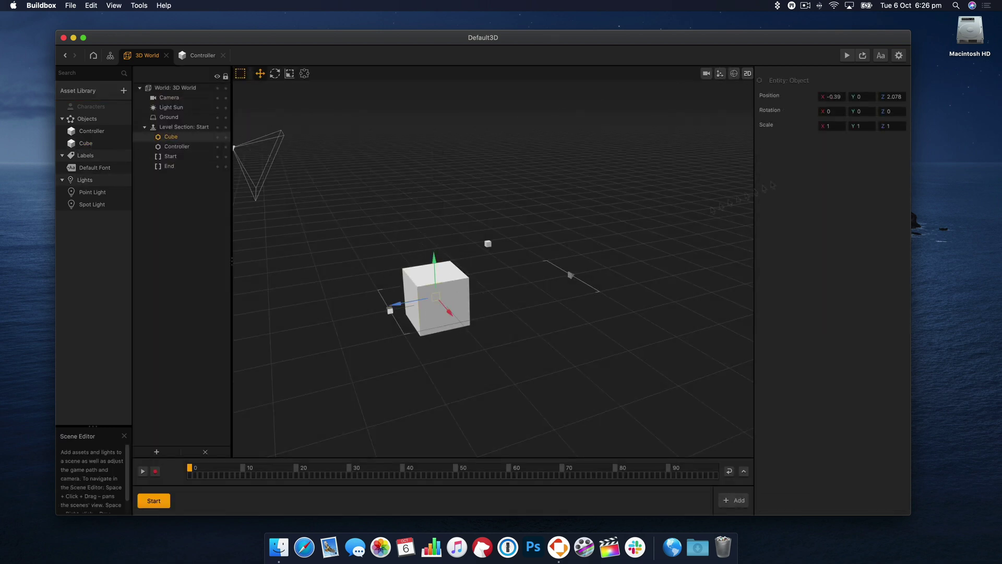
{"action": "left_click", "coordinate": [86, 143]}
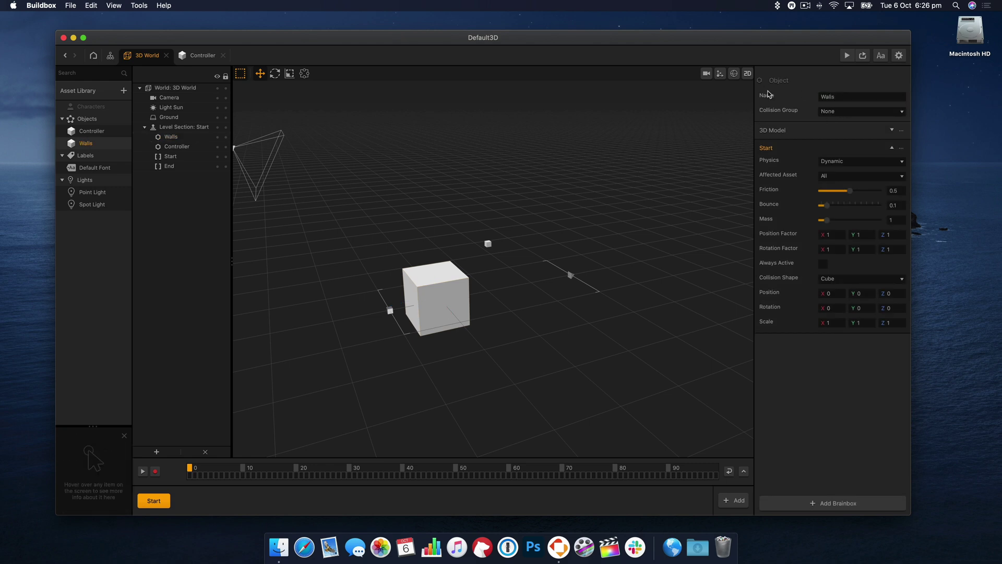
{"action": "left_click", "coordinate": [451, 308]}
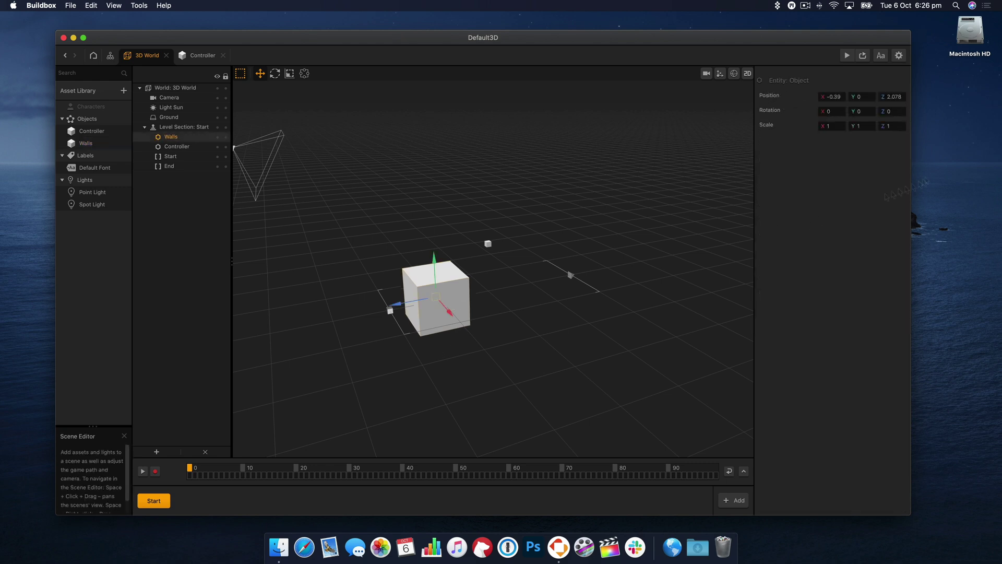
{"action": "left_click", "coordinate": [838, 95]}
{"action": "type", "text": "0"}
{"action": "key", "text": "Tab"}
{"action": "key", "text": "Tab"}
{"action": "type", "text": "0"}
{"action": "key", "text": "Return"}
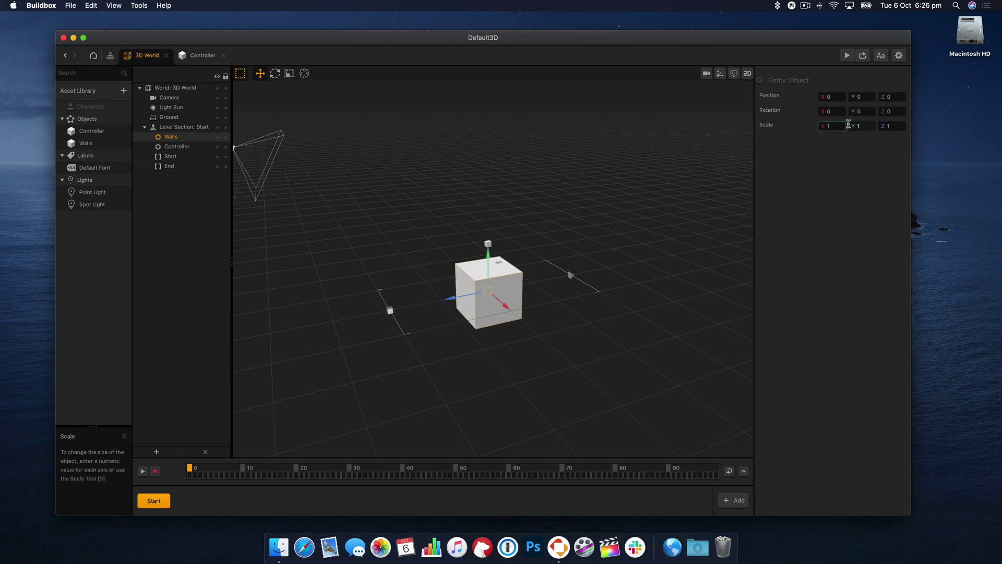
Scale the Walls object to X 0.3, Y 2, Z 0.3
{"action": "type", "text": "0.5"}
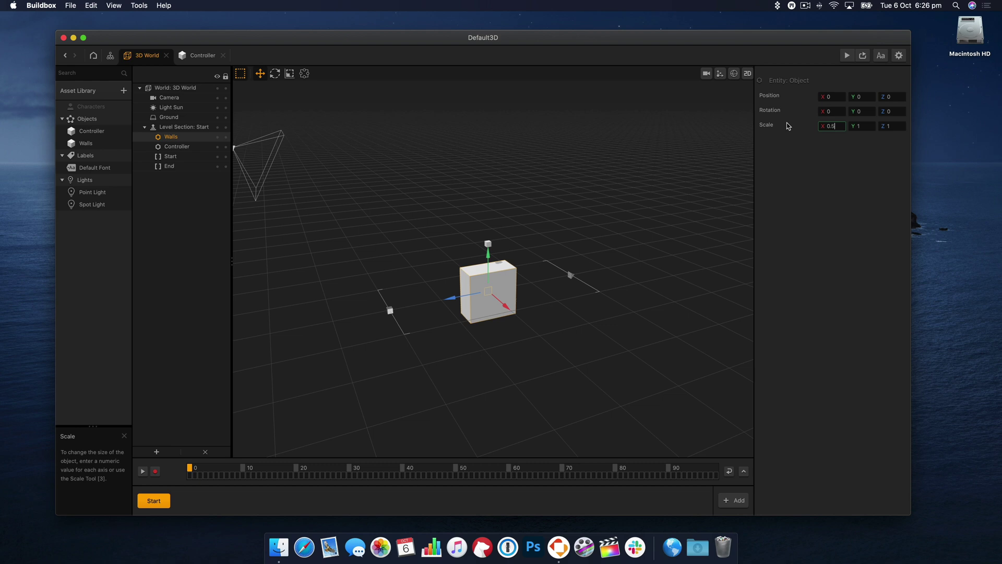
{"action": "key", "text": "Tab"}
{"action": "type", "text": "0.5"}
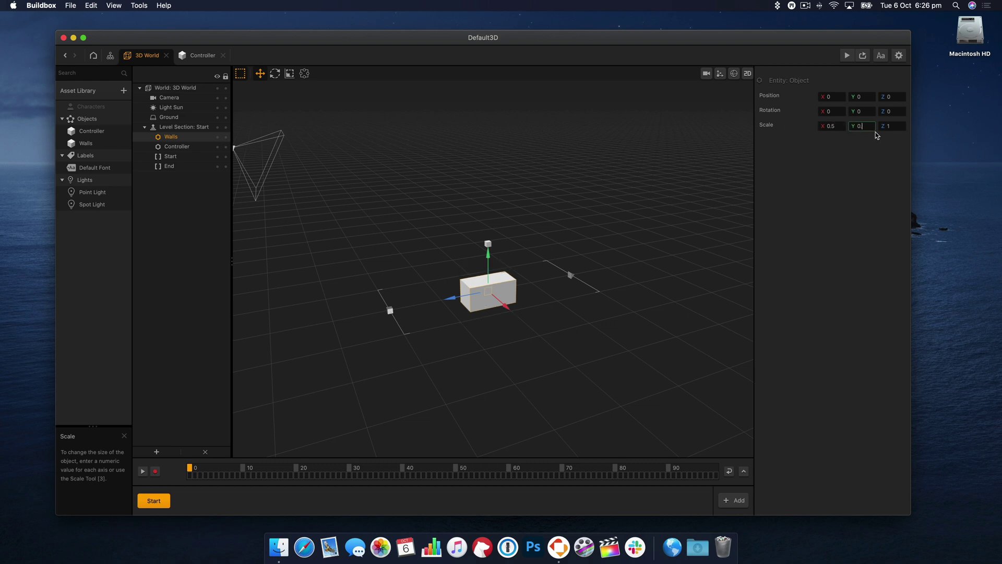
{"action": "type", "text": "1"}
{"action": "key", "text": "Tab"}
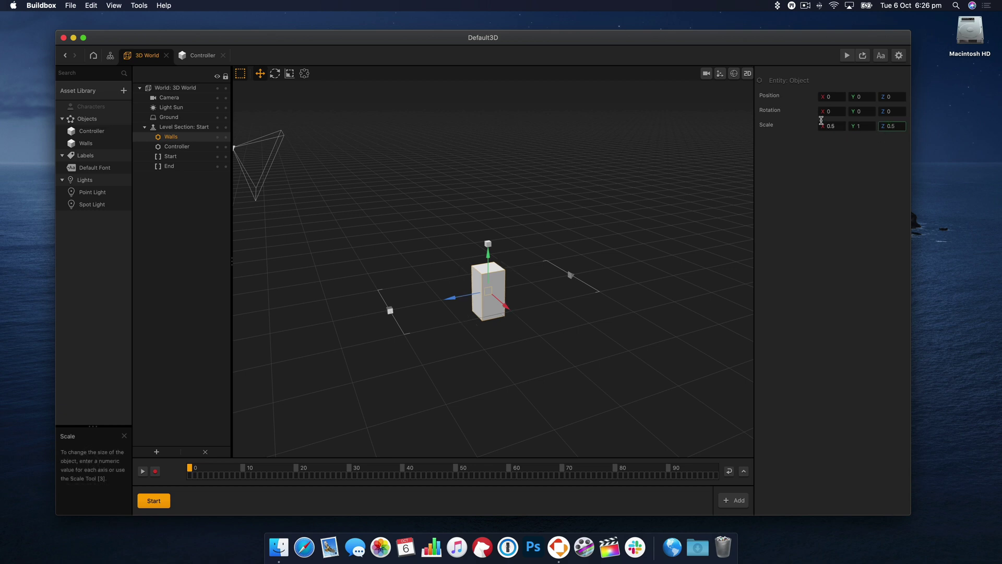
{"action": "left_click", "coordinate": [835, 126]}
{"action": "type", "text": "0.3"}
{"action": "key", "text": "Tab"}
{"action": "key", "text": "Tab"}
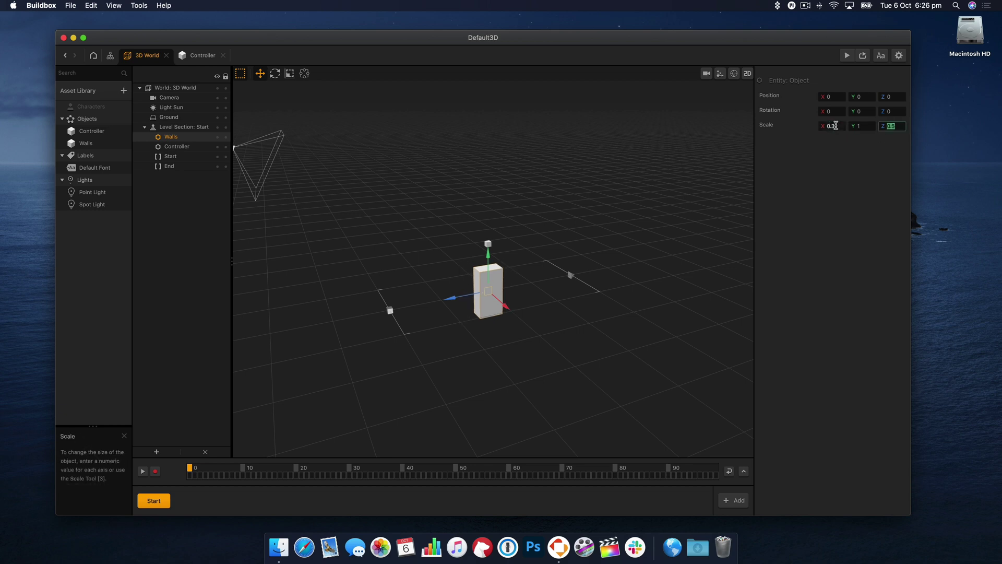
{"action": "type", "text": "0.3"}
{"action": "key", "text": "Return"}
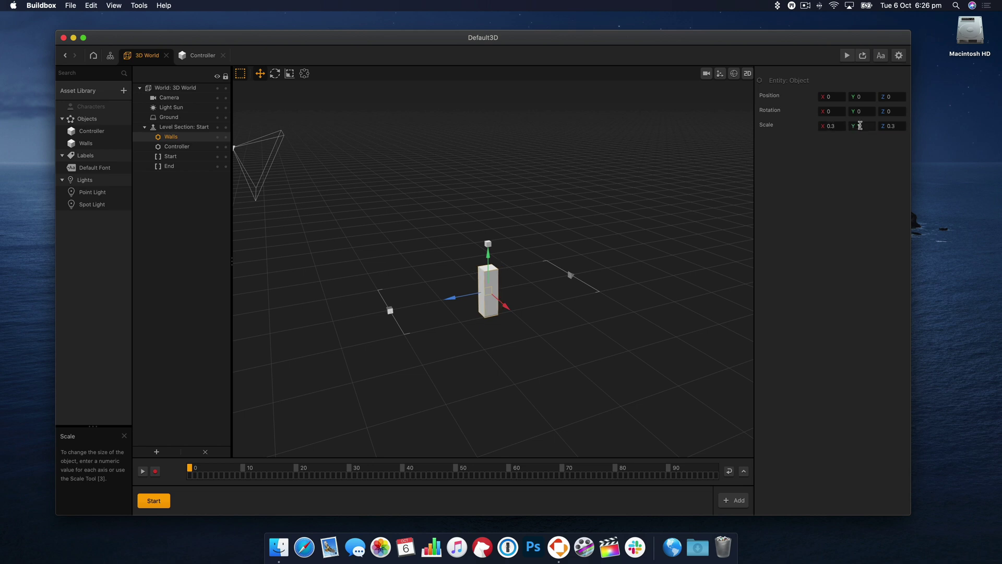
{"action": "type", "text": "2"}
{"action": "key", "text": "Return"}
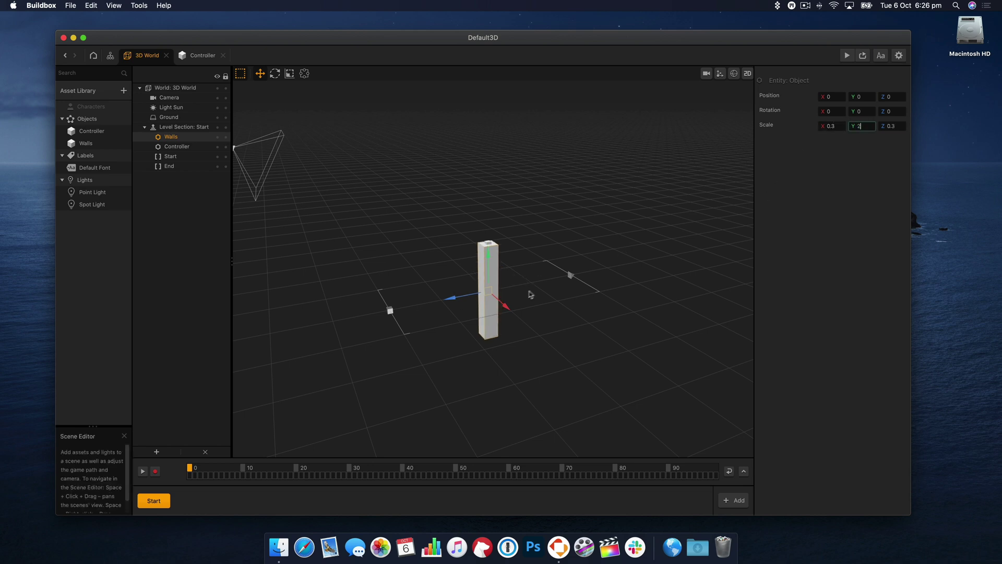
Slide the wall forward to Z 1.514 and reselect it from a lower view
{"action": "left_click_drag", "start_coordinate": [454, 299], "coordinate": [429, 306]}
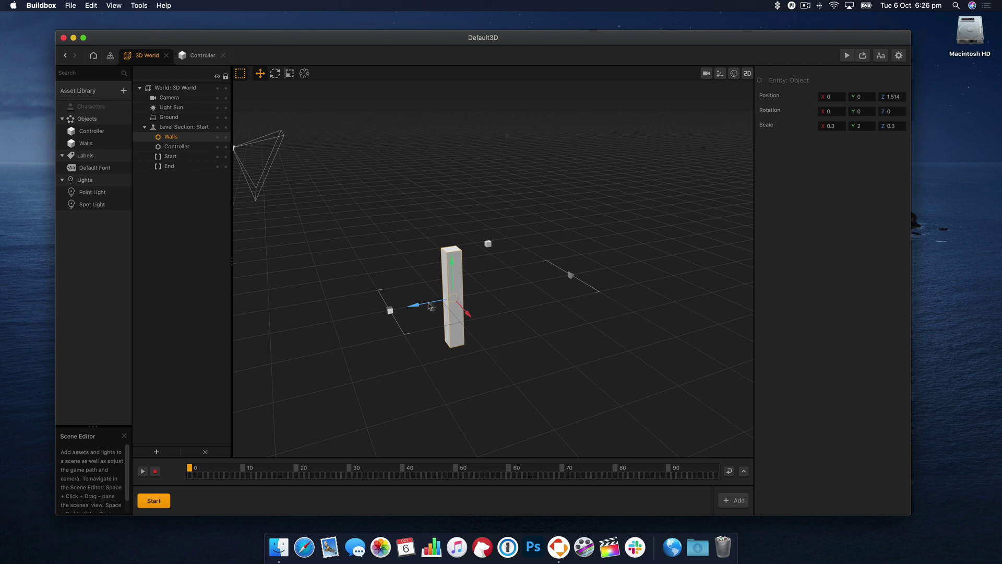
{"action": "right_click_drag", "start_coordinate": [571, 328], "coordinate": [475, 256]}
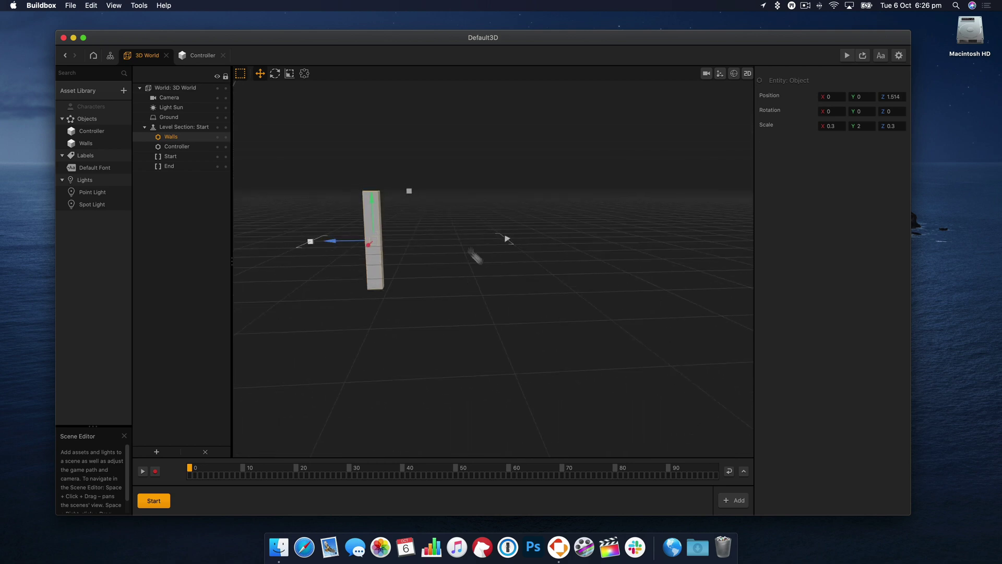
{"action": "left_click", "coordinate": [410, 191]}
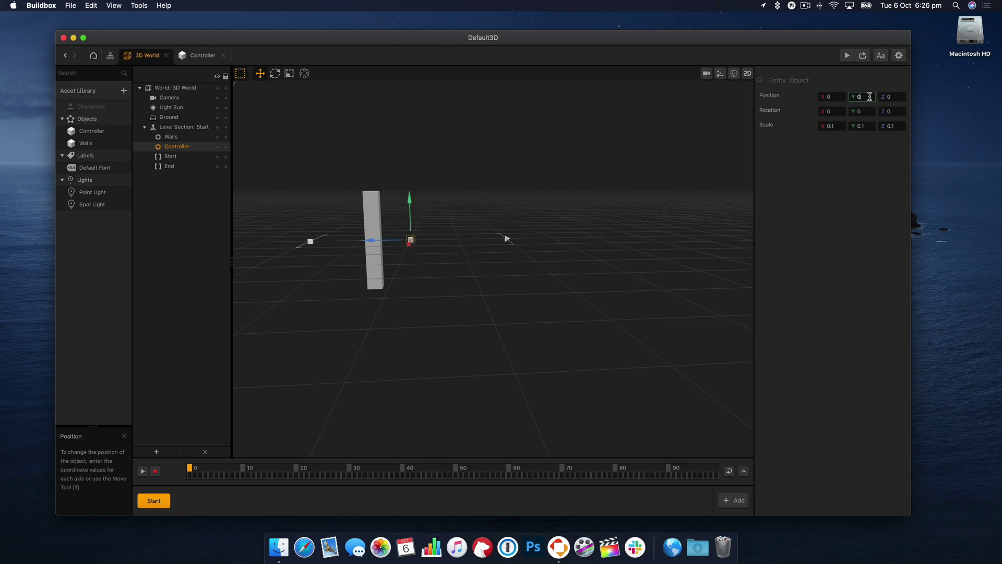
{"action": "left_click", "coordinate": [373, 246]}
{"action": "right_click_drag", "start_coordinate": [427, 224], "coordinate": [427, 241]}
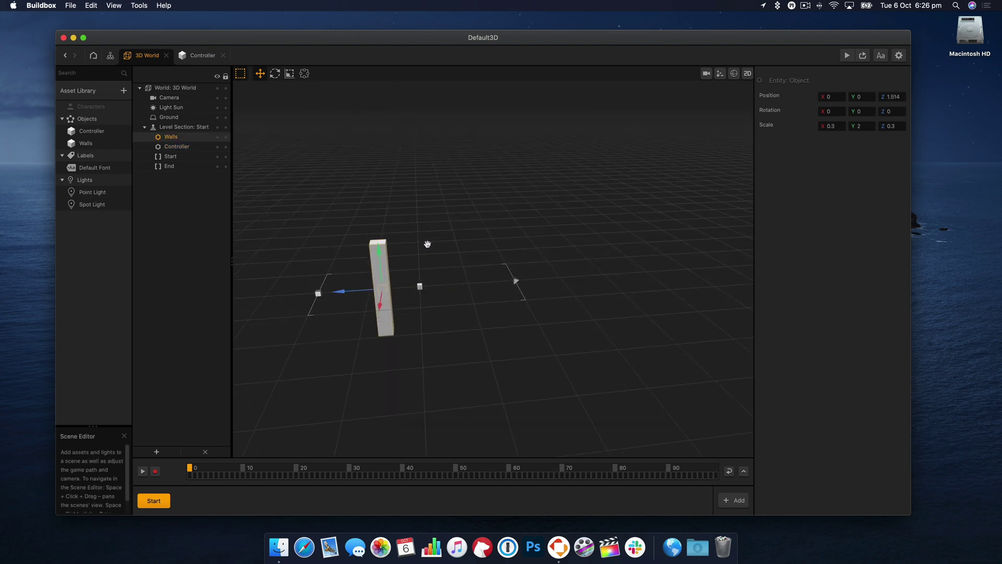
Set the wall's X and Z scale to 0.2
{"action": "left_click", "coordinate": [864, 126]}
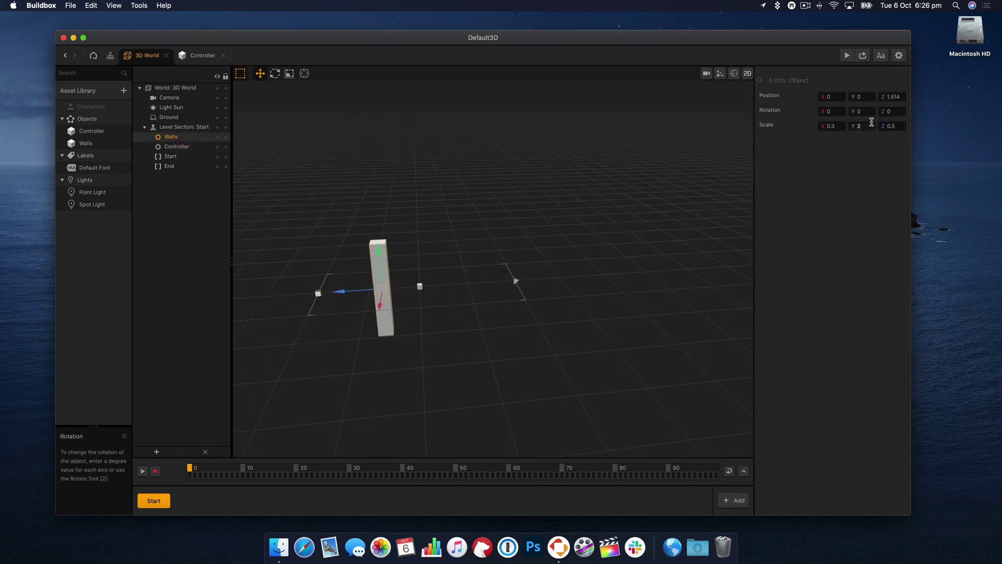
{"action": "left_click", "coordinate": [845, 125]}
{"action": "type", "text": "2"}
{"action": "key", "text": "Tab"}
{"action": "key", "text": "Tab"}
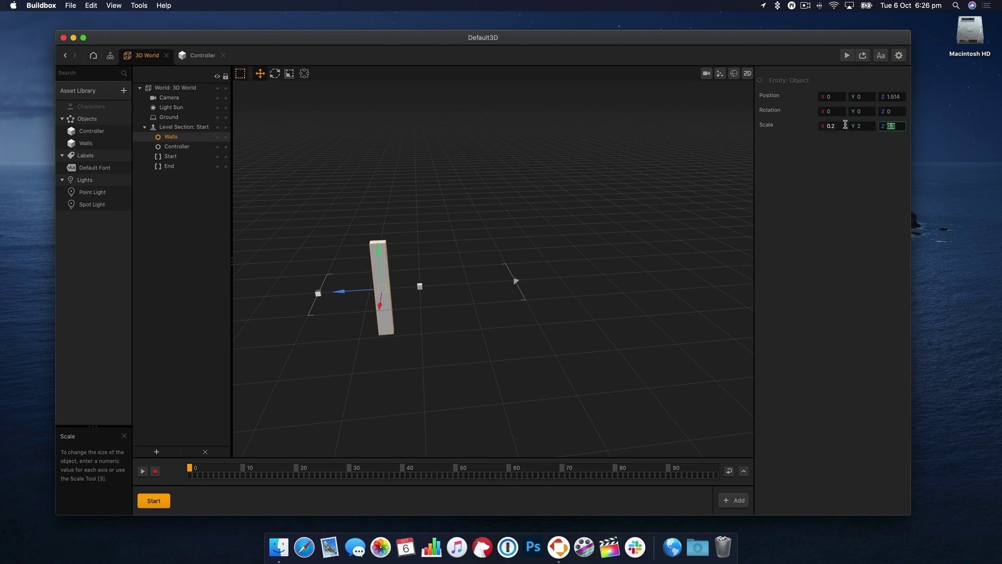
{"action": "type", "text": "0.2"}
{"action": "key", "text": "Return"}
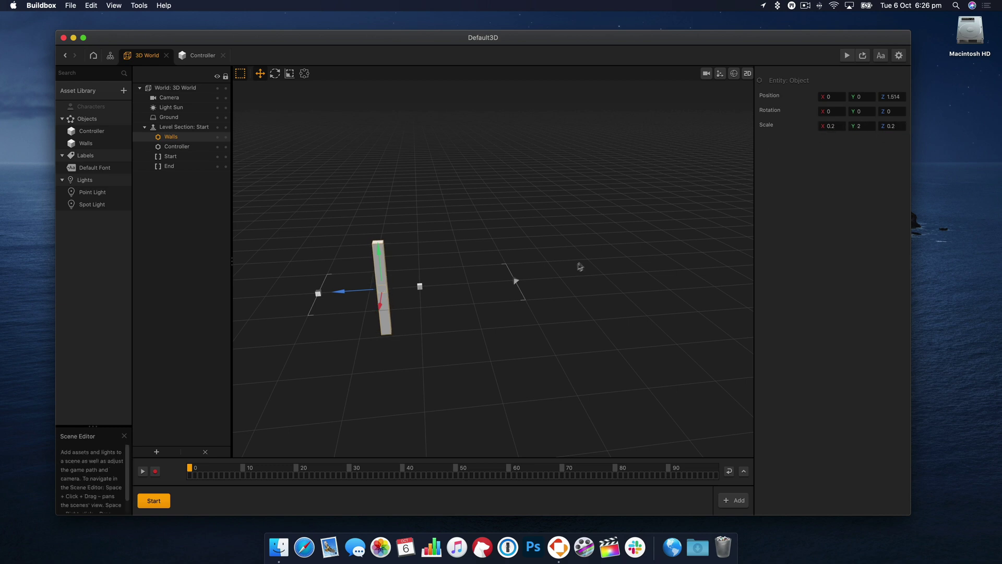
{"action": "middle_click_drag", "start_coordinate": [579, 266], "coordinate": [566, 257]}
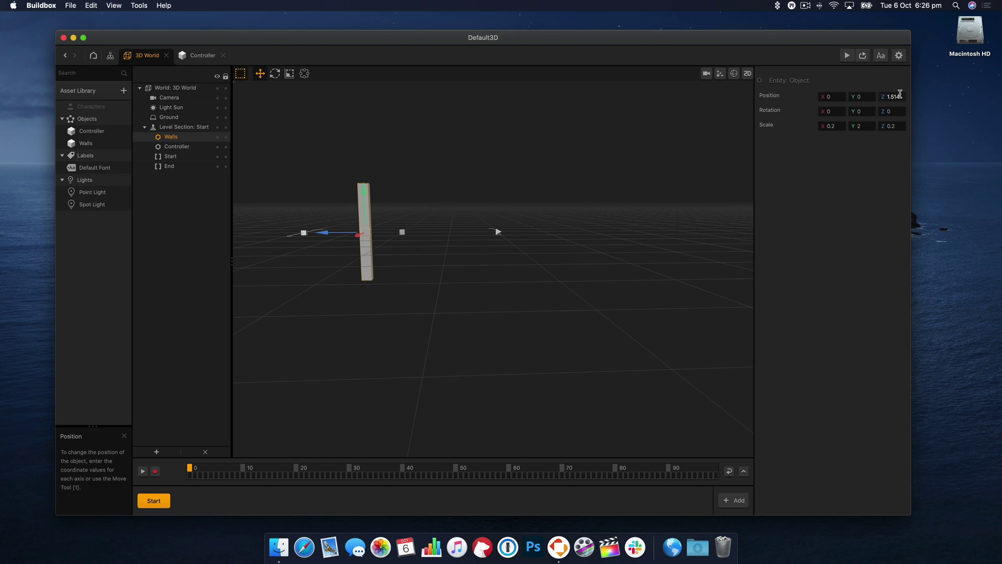
{"action": "key", "text": "Return"}
Set the wall's Y scale to 3
{"action": "left_click", "coordinate": [369, 152]}
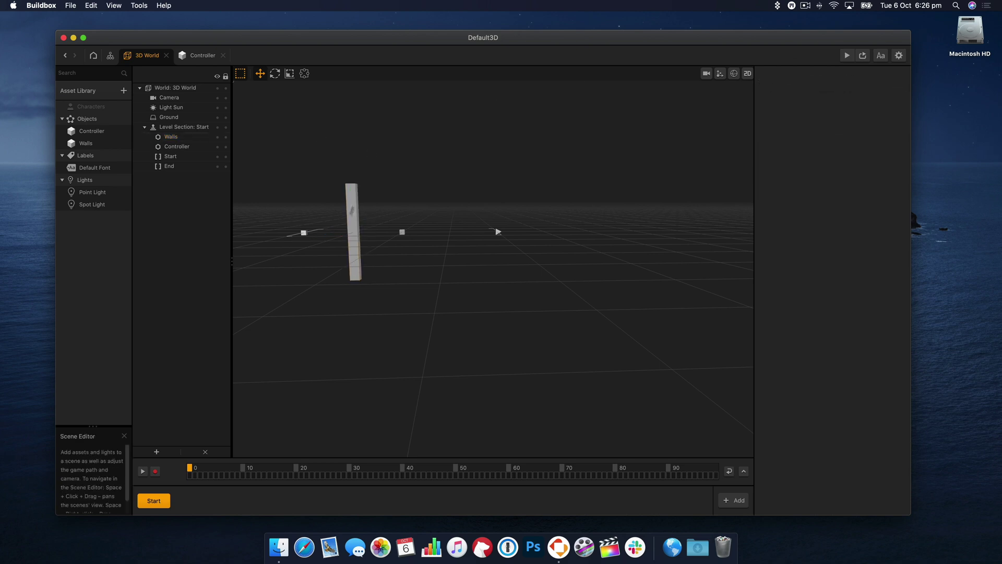
{"action": "left_click", "coordinate": [355, 221]}
{"action": "left_click", "coordinate": [869, 128]}
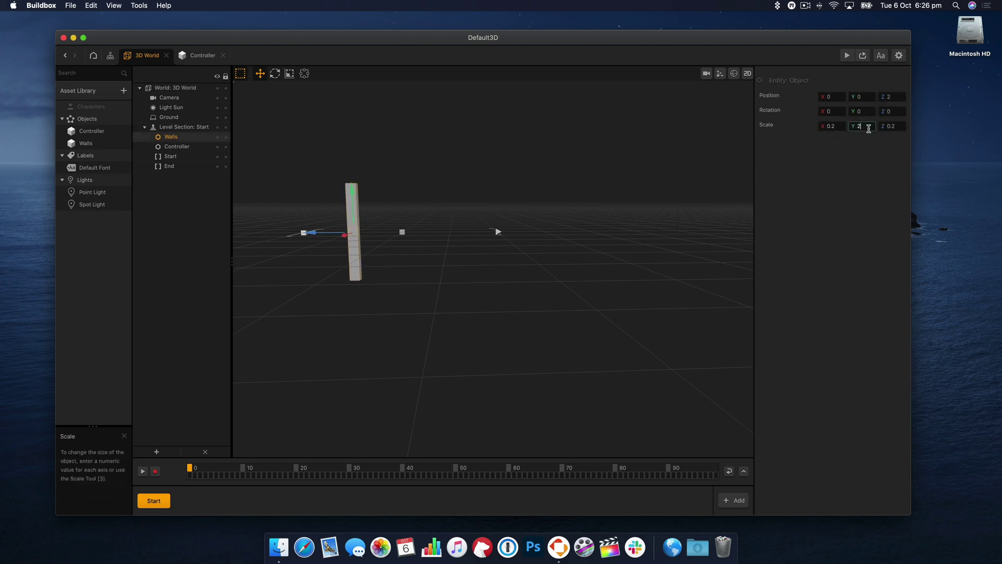
{"action": "key", "text": "BackSpace"}
{"action": "type", "text": "3"}
{"action": "key", "text": "Return"}
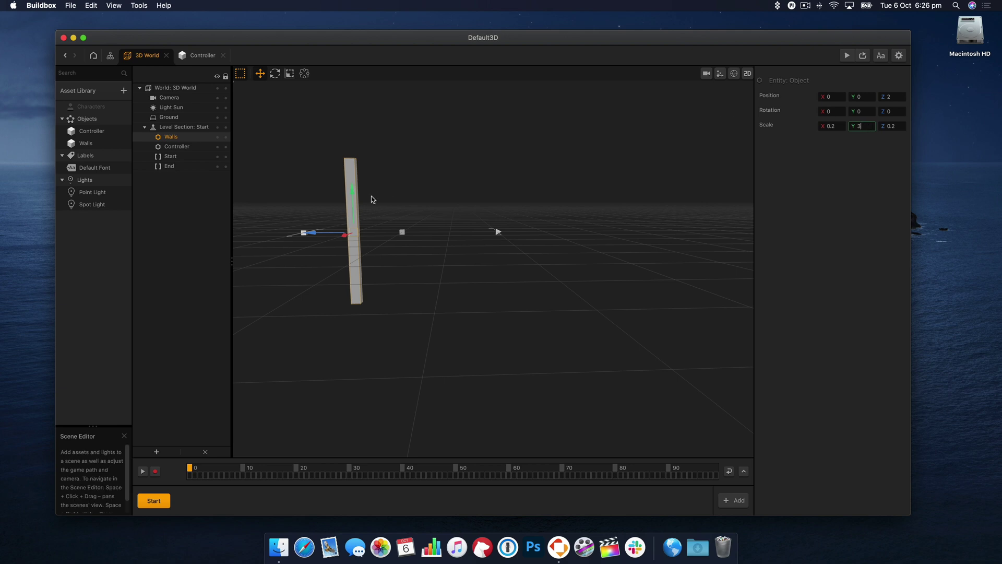
Move the wall to Z position 3 and duplicate it
{"action": "left_click", "coordinate": [894, 96]}
{"action": "key", "text": "BackSpace"}
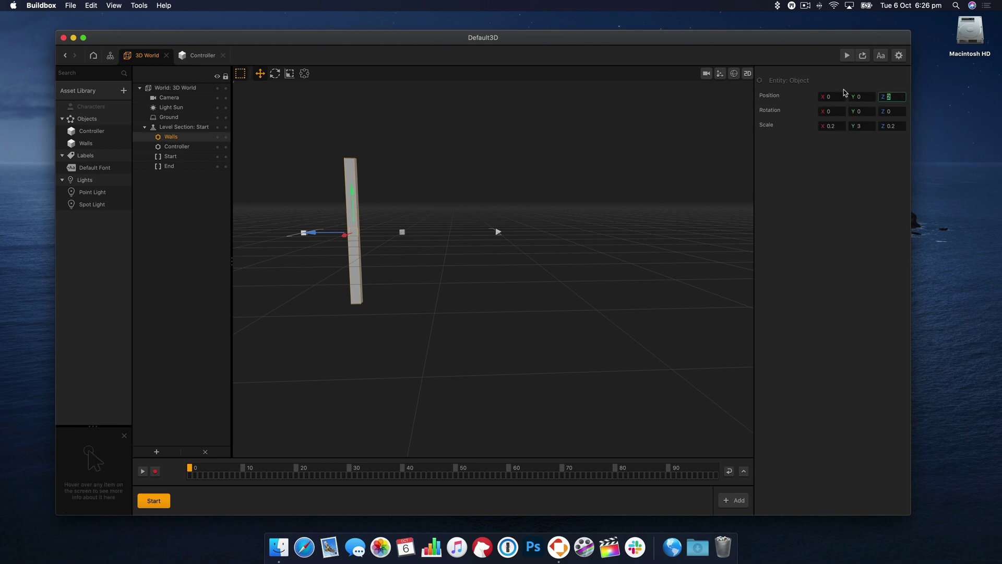
{"action": "type", "text": "3"}
{"action": "left_click", "coordinate": [401, 173]}
{"action": "left_click", "coordinate": [323, 205]}
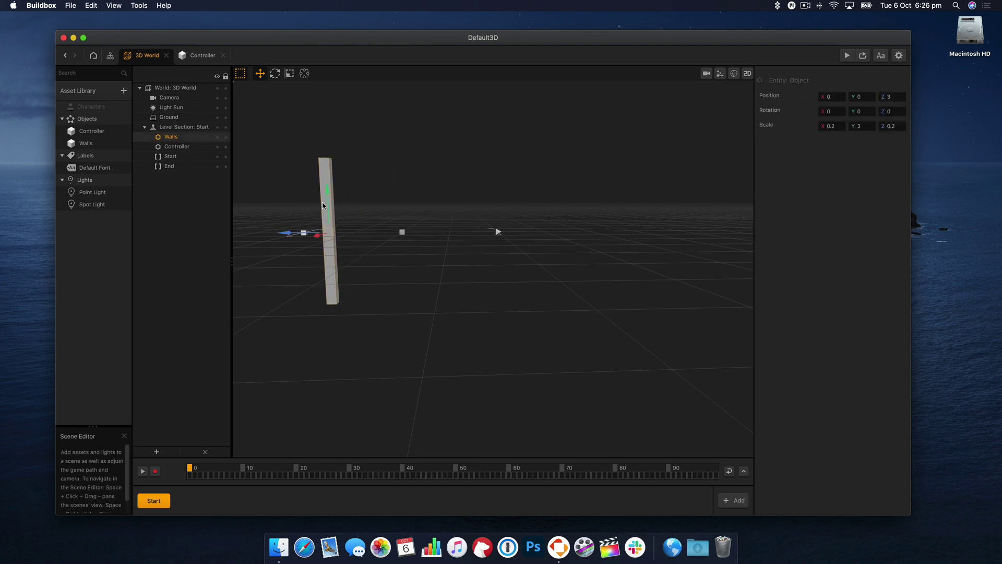
{"action": "key", "text": "super+d"}
Move the duplicated upright wall to Z position -3
{"action": "left_click_drag", "start_coordinate": [293, 233], "coordinate": [466, 232]}
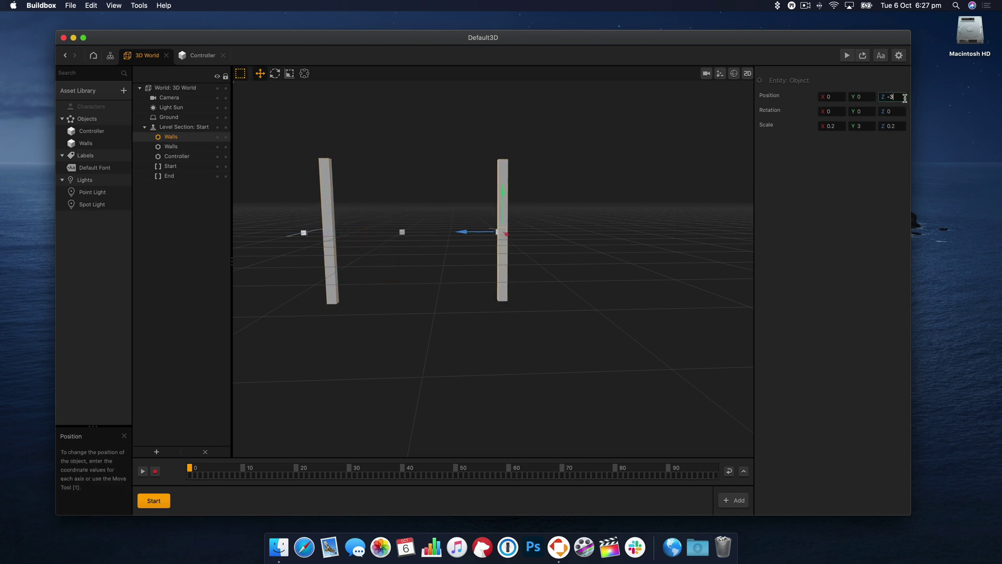
{"action": "left_click", "coordinate": [905, 97]}
{"action": "type", "text": "-3"}
{"action": "key", "text": "Return"}
{"action": "left_click", "coordinate": [511, 177]}
Duplicate the right-hand wall and rotate the copy 90 degrees on X to lay it flat
{"action": "left_click", "coordinate": [471, 182]}
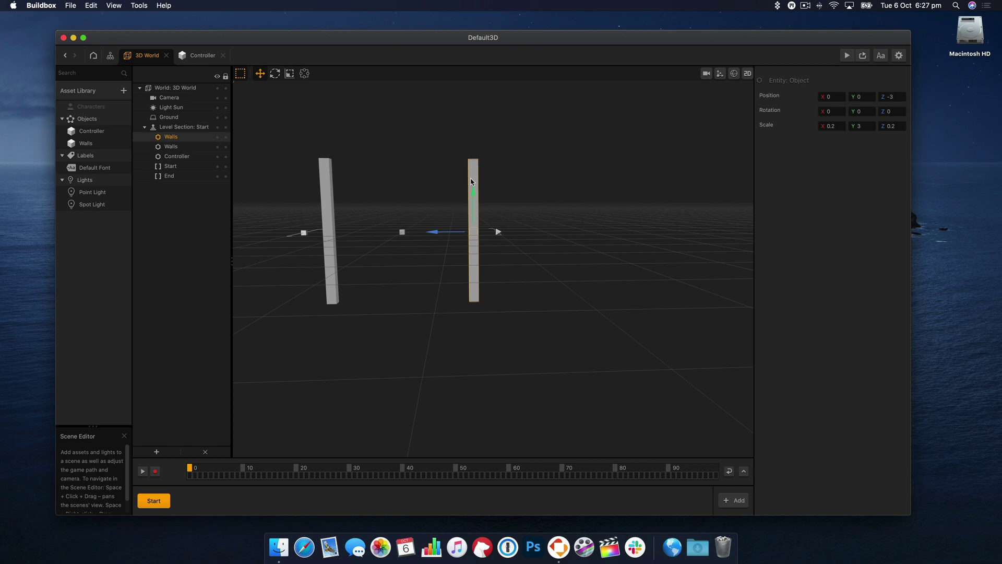
{"action": "key", "text": "super+d"}
{"action": "left_click_drag", "start_coordinate": [454, 232], "coordinate": [398, 232]}
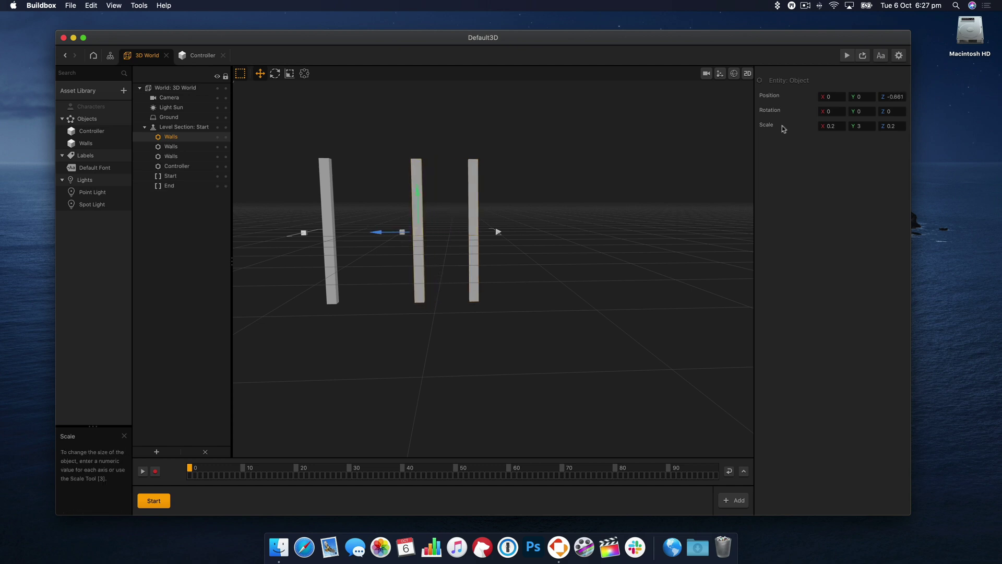
{"action": "type", "text": "90"}
{"action": "left_click", "coordinate": [858, 110]}
{"action": "left_click", "coordinate": [830, 111]}
{"action": "type", "text": "90"}
{"action": "key", "text": "Return"}
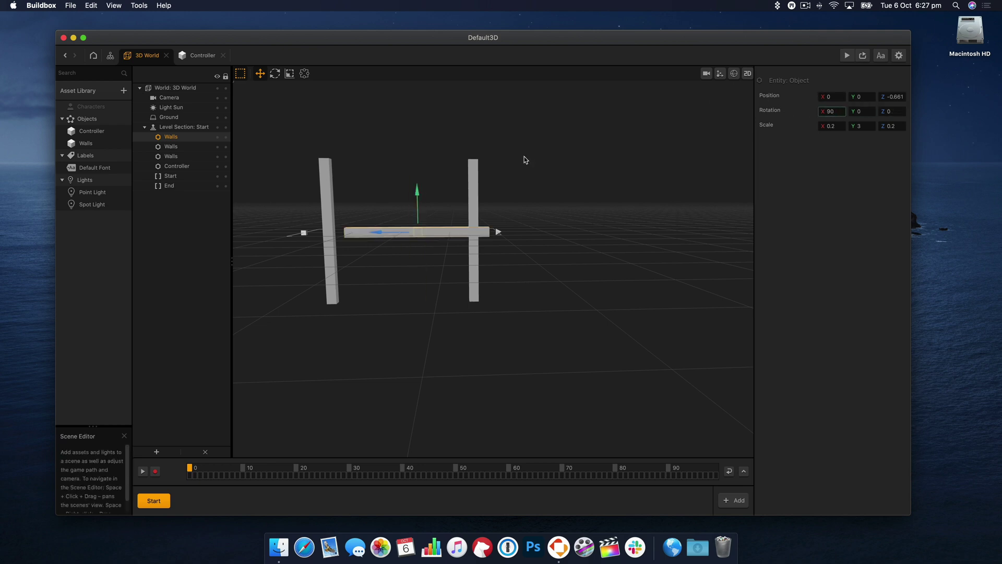
Centre the flat beam at Z 0 and raise it to Y 3.5 above the posts
{"action": "left_click", "coordinate": [895, 96]}
{"action": "type", "text": "0"}
{"action": "key", "text": "Return"}
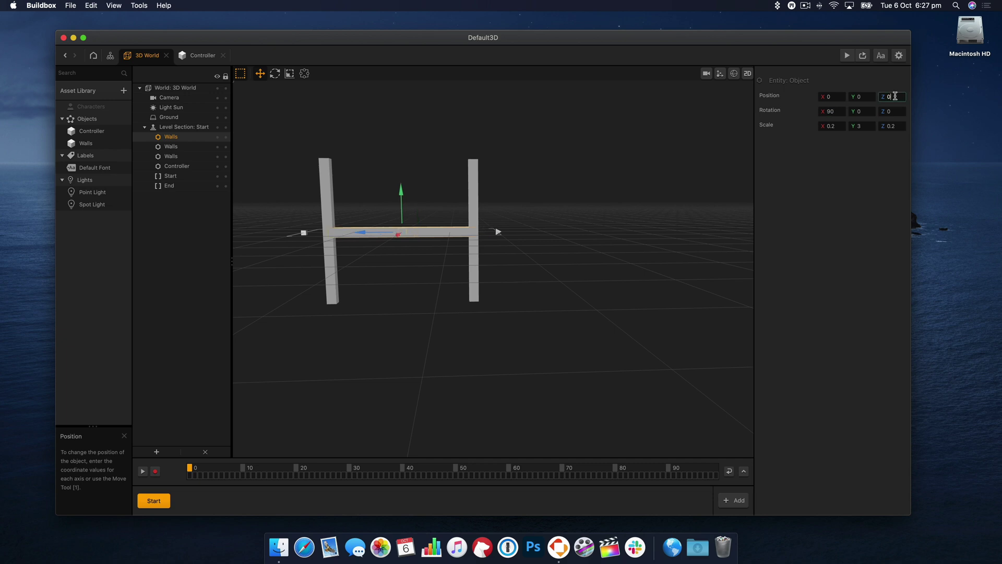
{"action": "left_click_drag", "start_coordinate": [401, 204], "coordinate": [405, 111]}
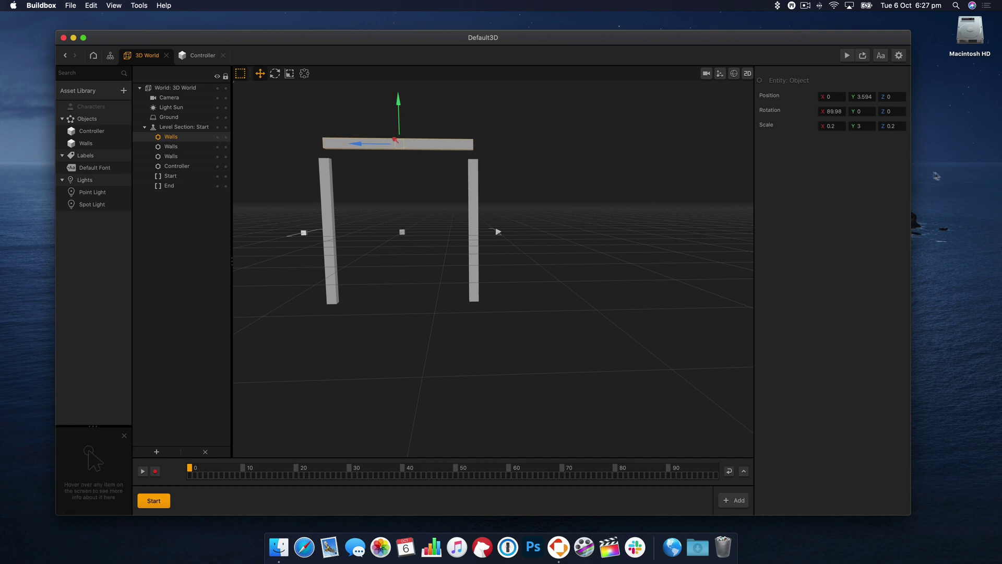
{"action": "type", "text": "4"}
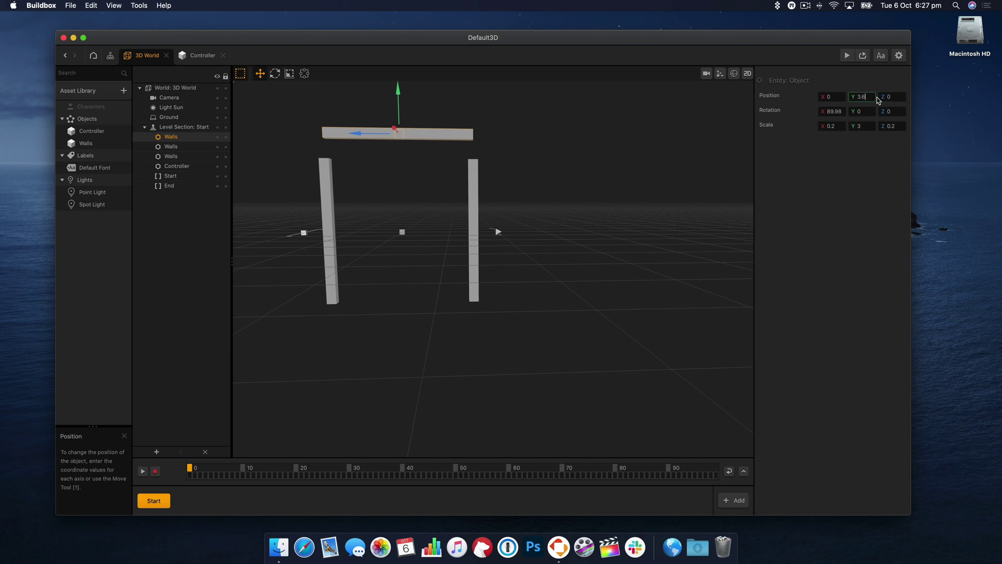
{"action": "type", "text": ".5"}
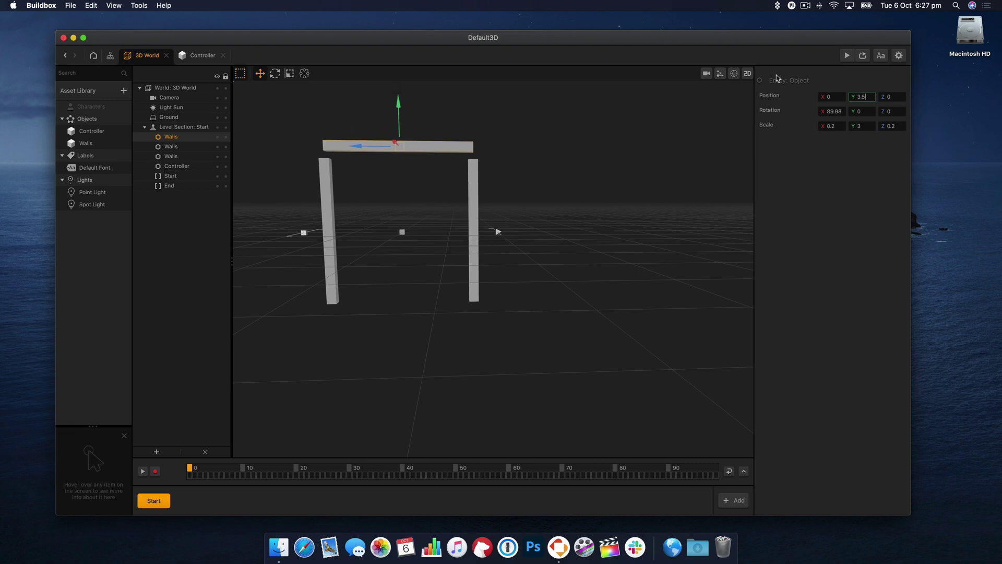
{"action": "left_click", "coordinate": [545, 110]}
Duplicate the top beam and lower the copy to Y -3.5
{"action": "left_click", "coordinate": [413, 152]}
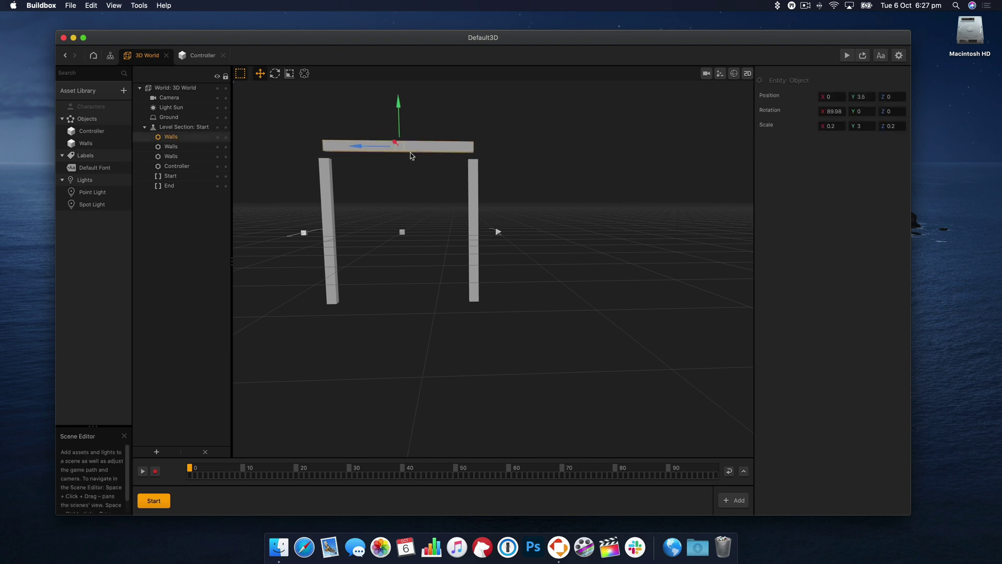
{"action": "key", "text": "super+d"}
{"action": "left_click_drag", "start_coordinate": [398, 130], "coordinate": [423, 301]}
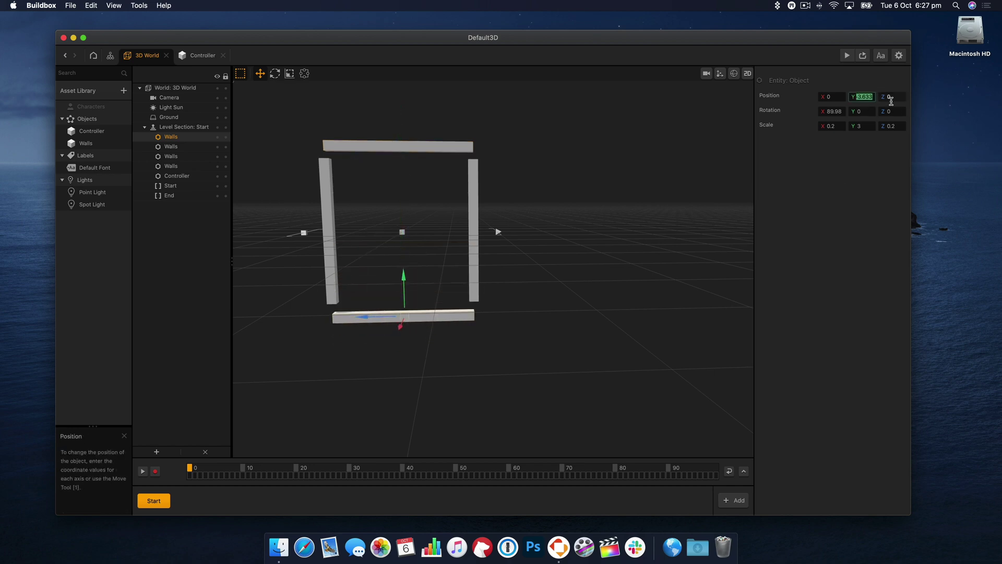
{"action": "key", "text": "Return"}
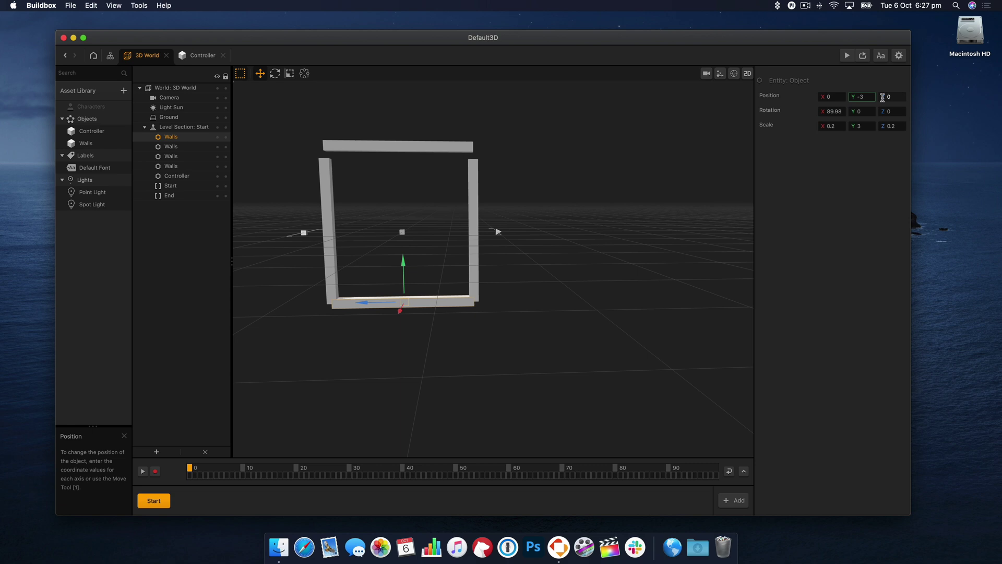
{"action": "key", "text": "Return"}
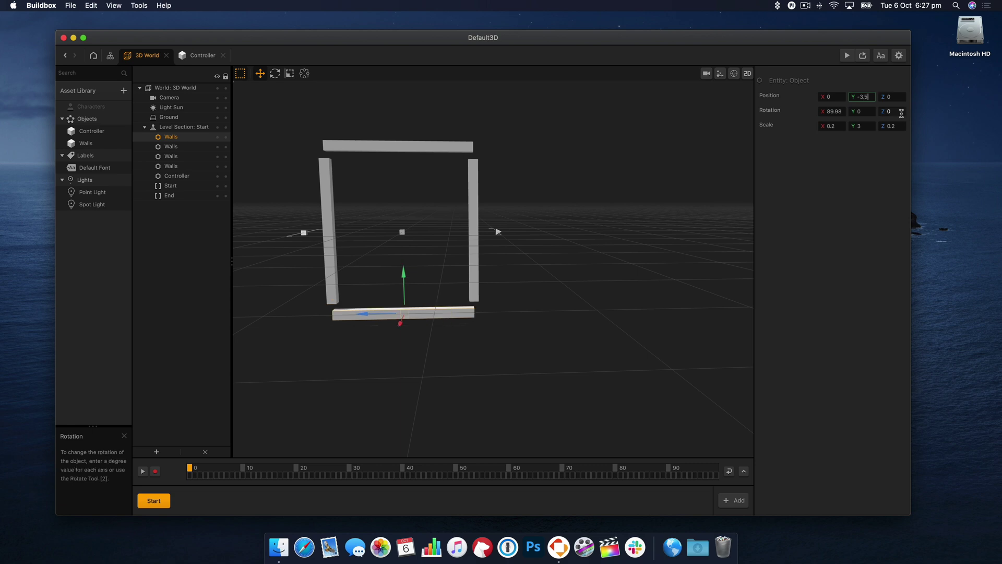
Preview the game, then show the scene view through the game camera at an angle
{"action": "left_click", "coordinate": [849, 58]}
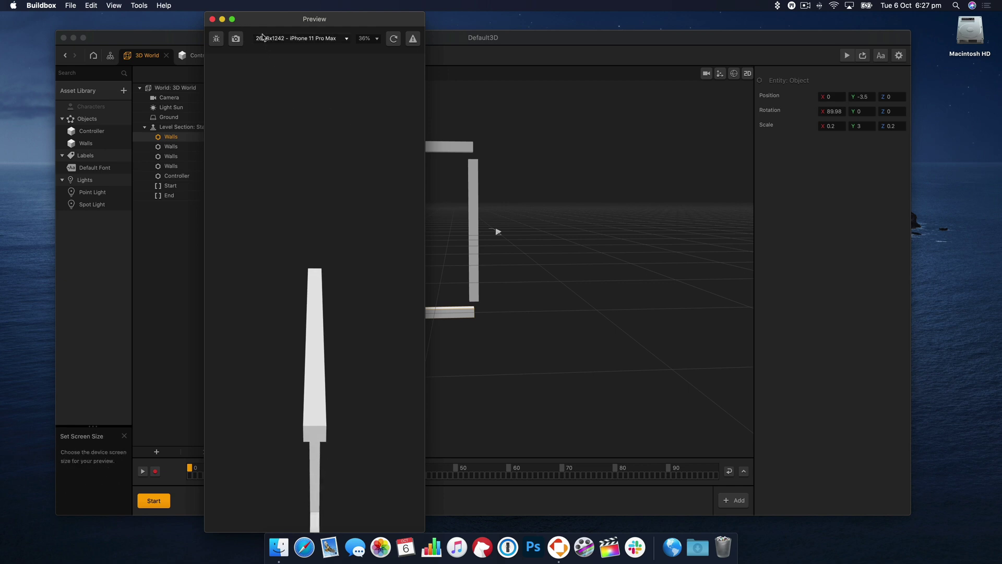
{"action": "left_click", "coordinate": [212, 19]}
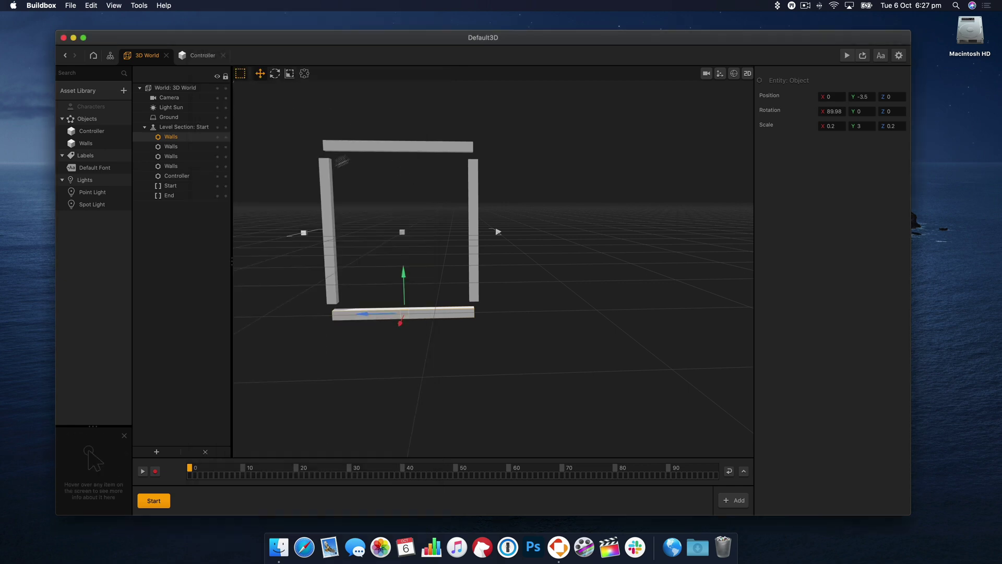
{"action": "left_click", "coordinate": [706, 73]}
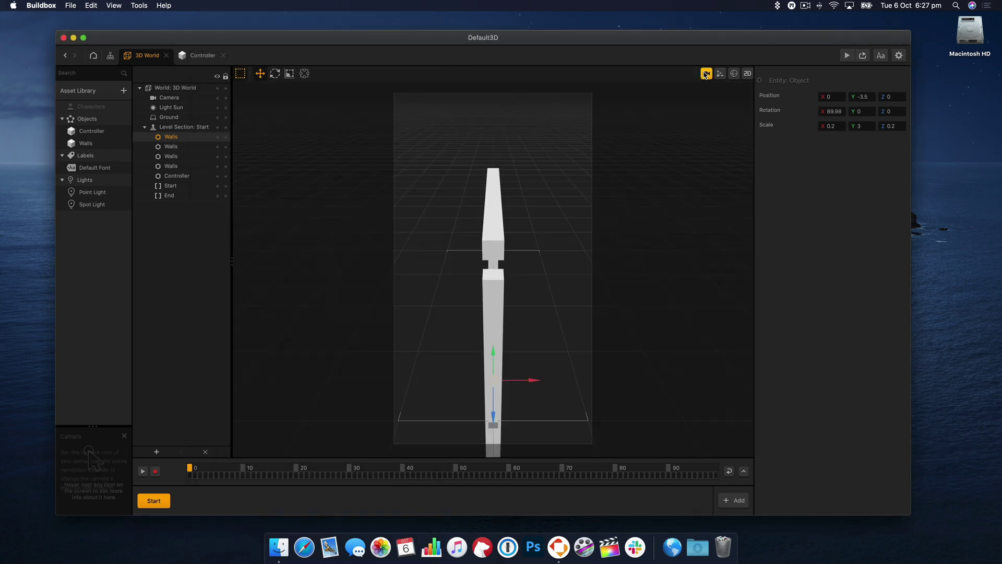
{"action": "right_click_drag", "start_coordinate": [512, 311], "coordinate": [476, 311]}
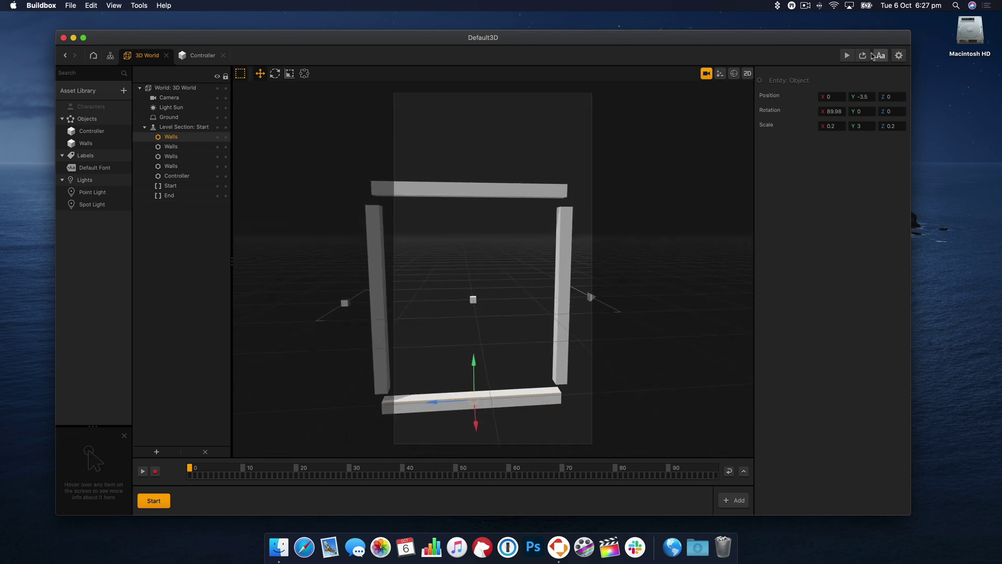
Run another game preview of the wall frame, then select the fourth wall
{"action": "left_click", "coordinate": [847, 56]}
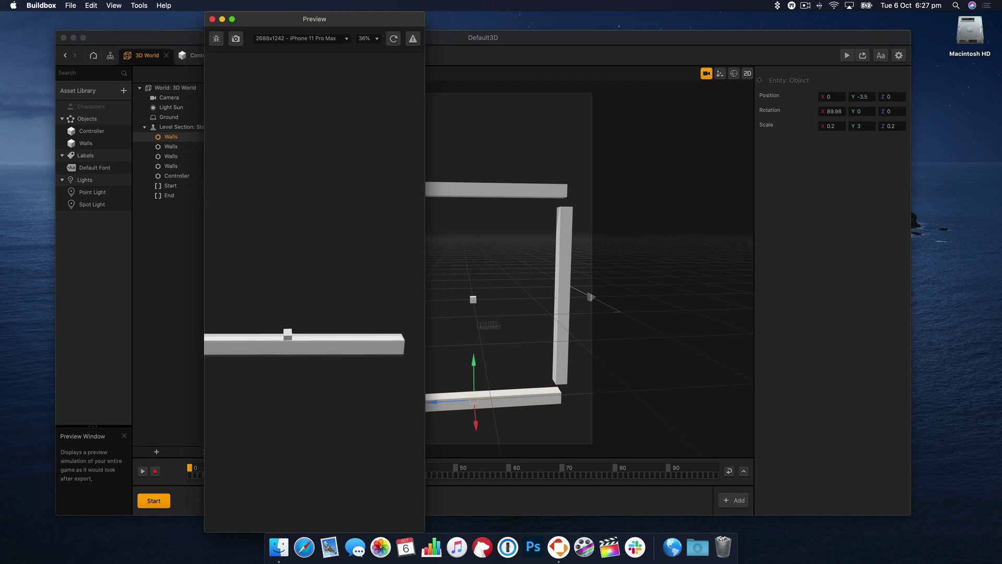
{"action": "left_click", "coordinate": [213, 19]}
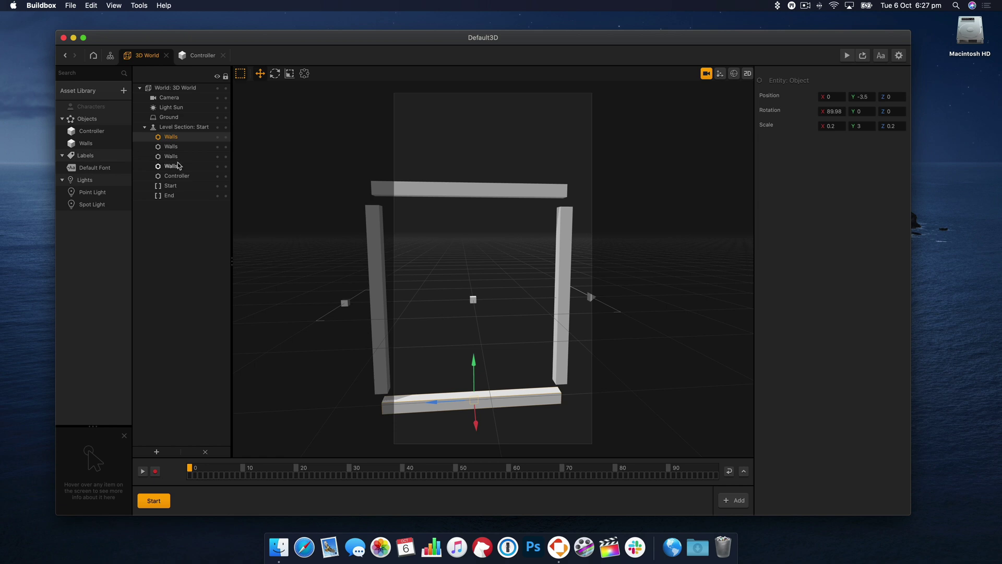
{"action": "left_click", "coordinate": [177, 165]}
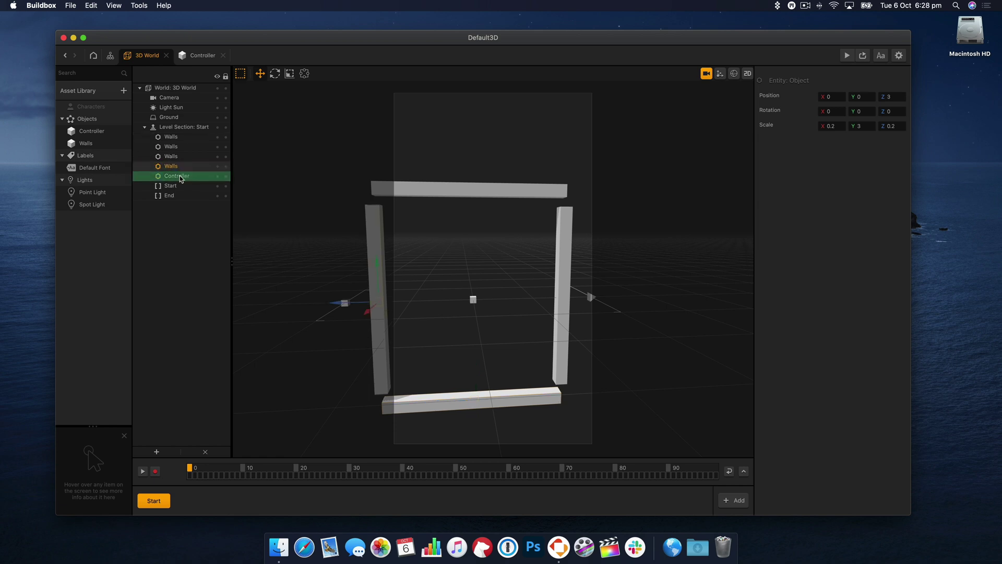
Nest the walls under the Controller and check them in a game preview
{"action": "left_click_drag", "start_coordinate": [179, 175], "coordinate": [190, 150]}
{"action": "left_click", "coordinate": [848, 55]}
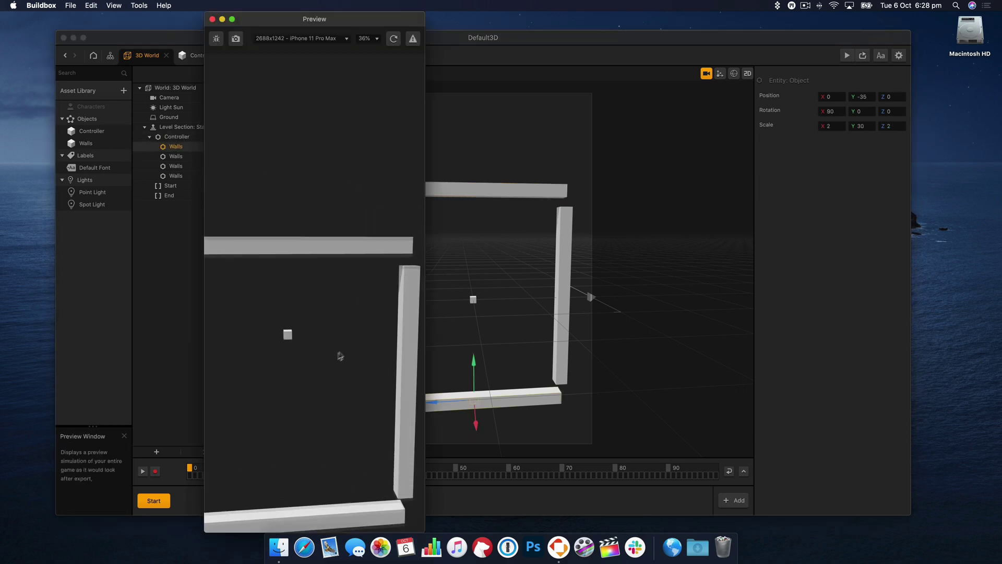
{"action": "left_click", "coordinate": [212, 19]}
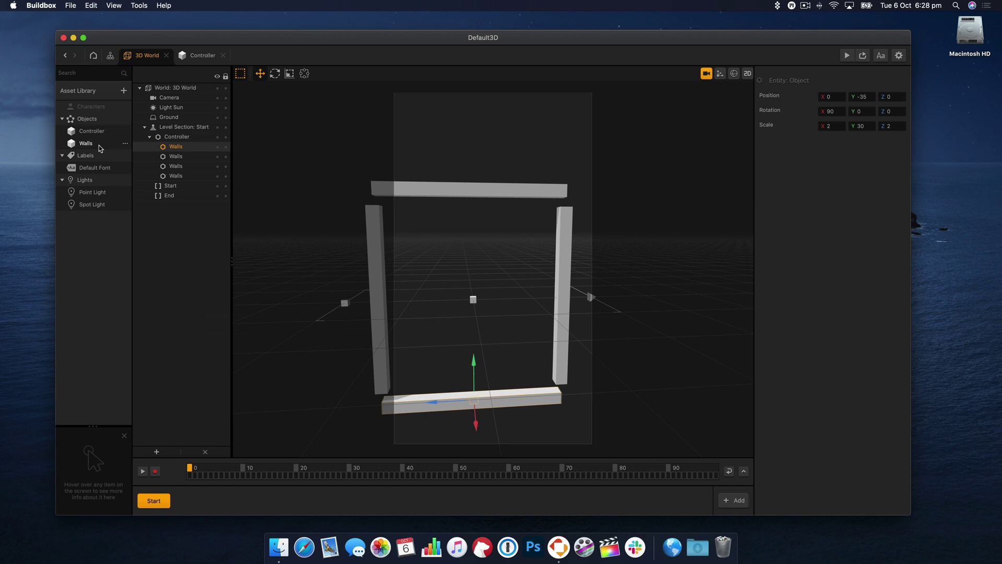
Give the Walls asset Kinematic physics, preview it, and open the Controller's node graph
{"action": "left_click", "coordinate": [89, 144]}
{"action": "left_click", "coordinate": [899, 161]}
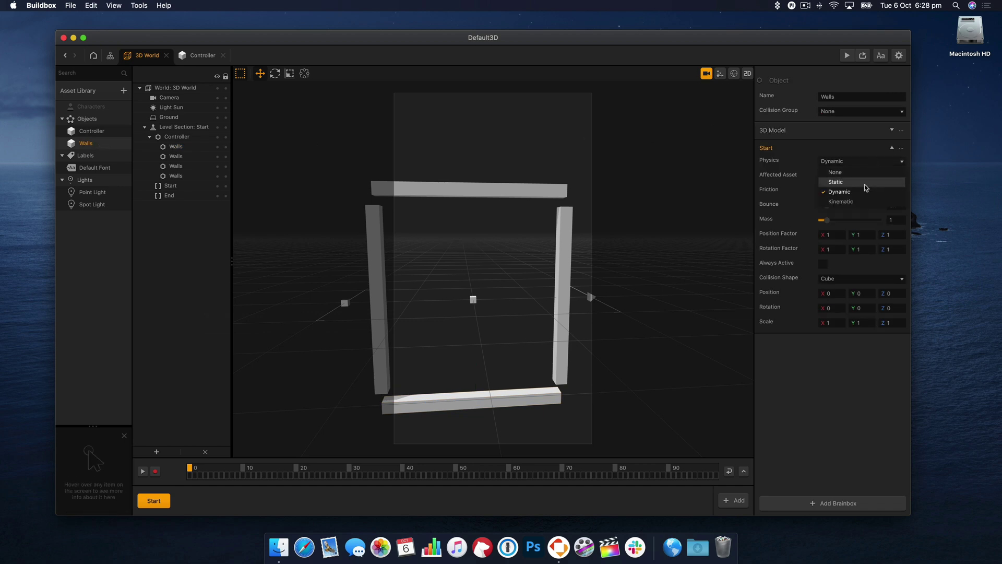
{"action": "left_click", "coordinate": [840, 202]}
{"action": "left_click", "coordinate": [847, 56]}
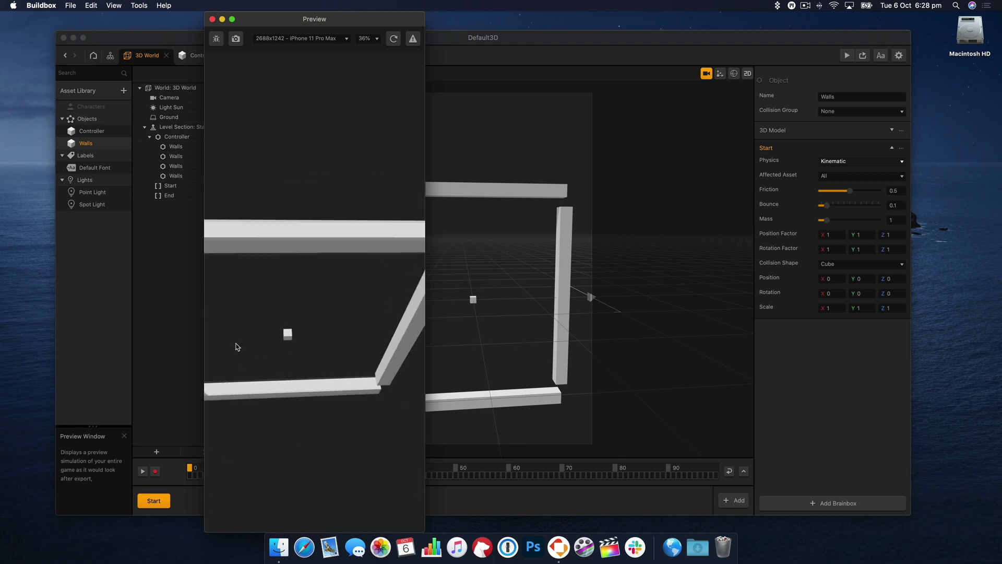
{"action": "left_click", "coordinate": [212, 19]}
{"action": "left_click", "coordinate": [194, 56]}
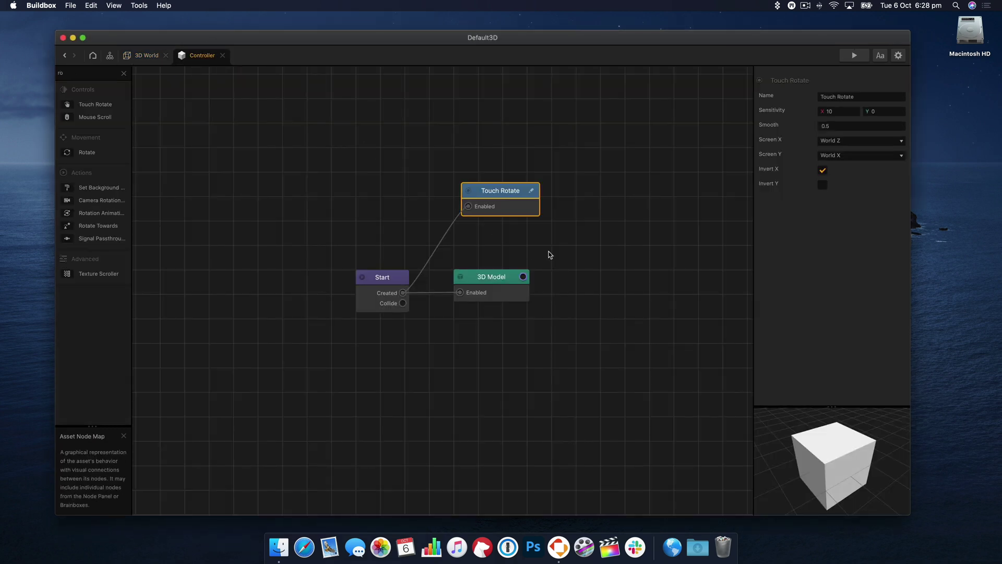
Place the preview beside the node graph and test Touch Rotate's Screen X set to World Y
{"action": "left_click", "coordinate": [854, 55]}
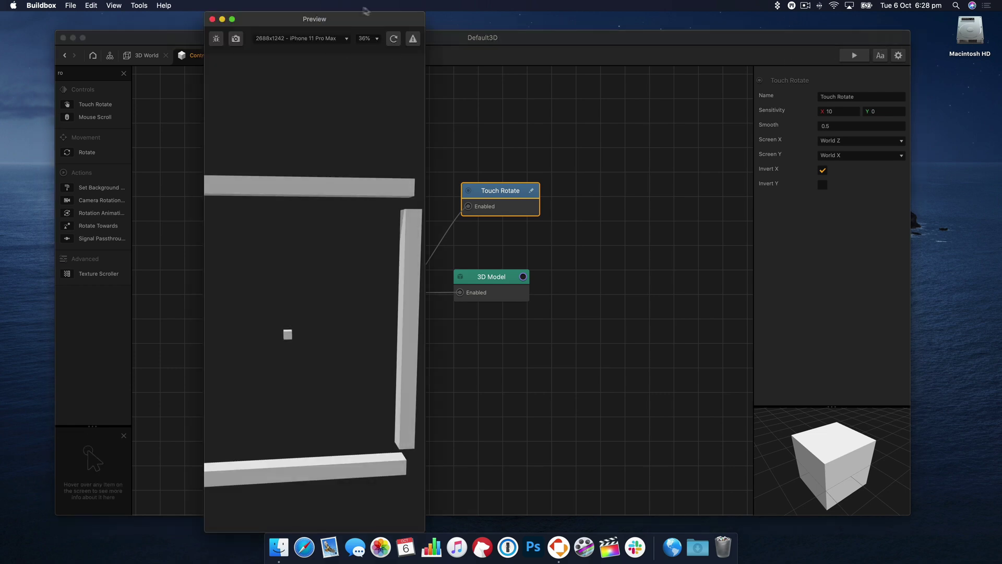
{"action": "left_click_drag", "start_coordinate": [345, 14], "coordinate": [246, 29]}
{"action": "left_click_drag", "start_coordinate": [372, 34], "coordinate": [411, 32]}
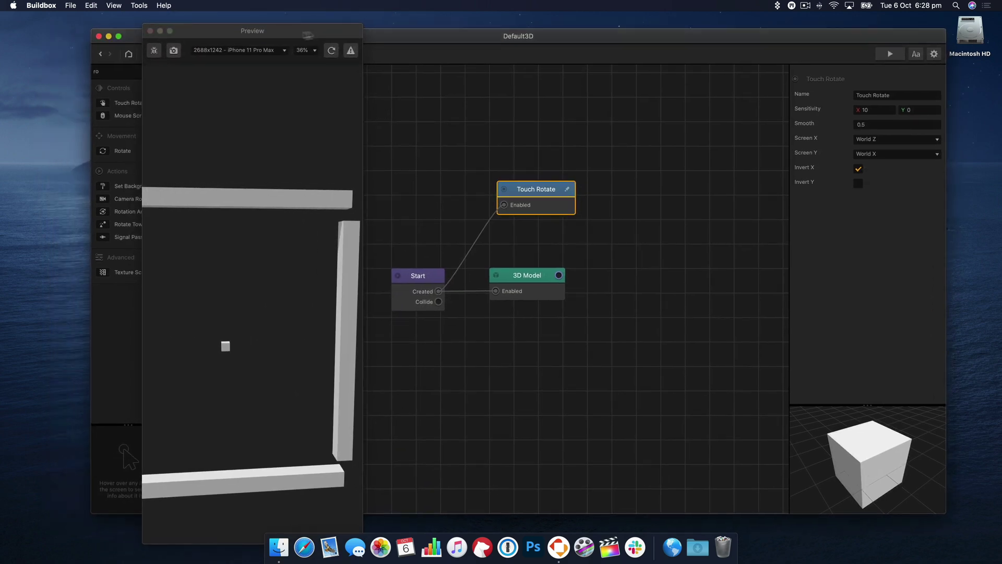
{"action": "left_click_drag", "start_coordinate": [337, 41], "coordinate": [774, 48]}
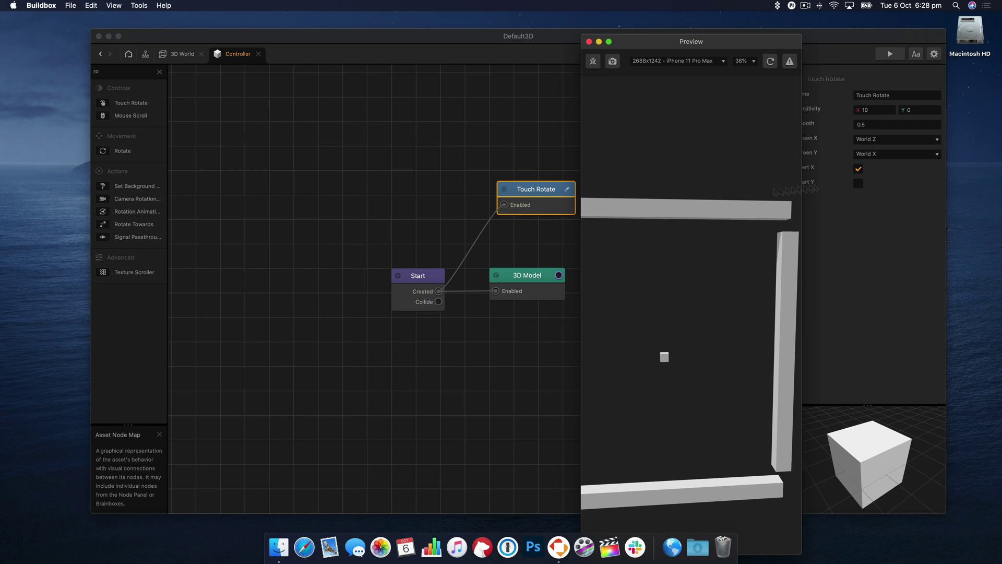
{"action": "left_click", "coordinate": [886, 139]}
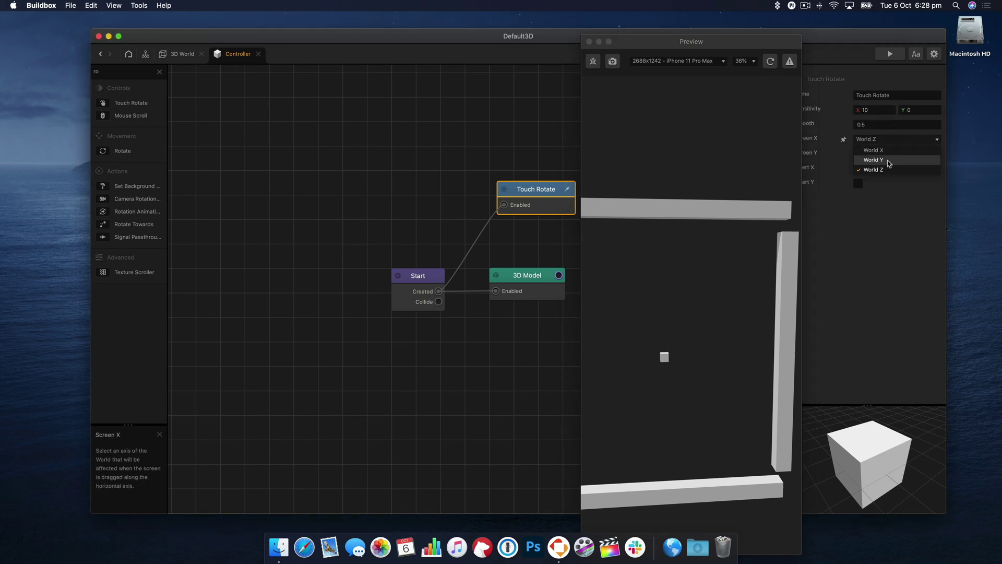
{"action": "left_click", "coordinate": [886, 160]}
{"action": "left_click", "coordinate": [774, 64]}
{"action": "mouse_move", "coordinate": [734, 342]}
{"action": "left_mouse_down"}
{"action": "mouse_move", "coordinate": [618, 342]}
{"action": "mouse_move", "coordinate": [729, 342]}
{"action": "left_mouse_up"}
Switch Screen X to World X, test the spinning walls, and return to 3D World
{"action": "left_click", "coordinate": [905, 139]}
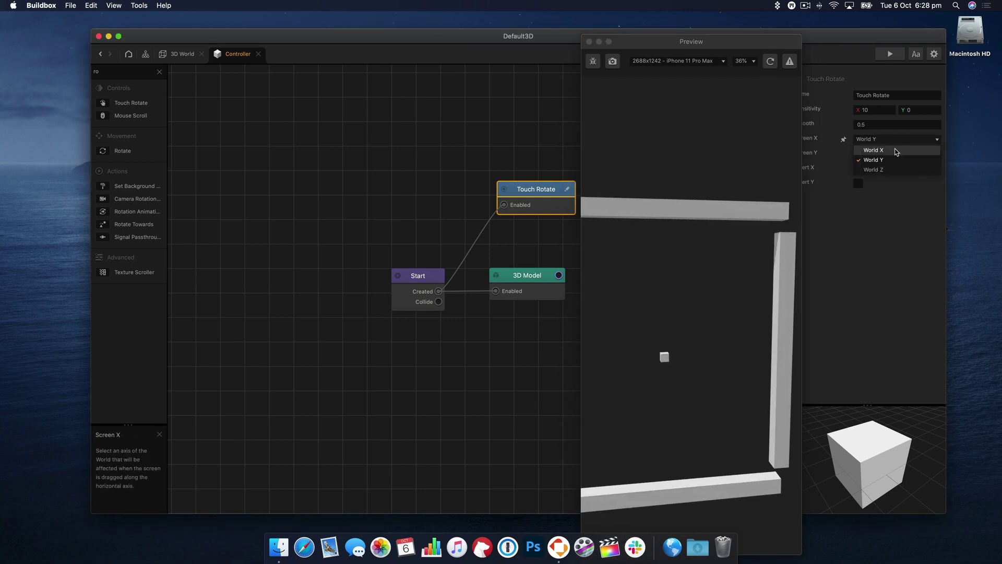
{"action": "left_click", "coordinate": [894, 151]}
{"action": "left_click", "coordinate": [770, 61]}
{"action": "left_click_drag", "start_coordinate": [745, 360], "coordinate": [590, 261]}
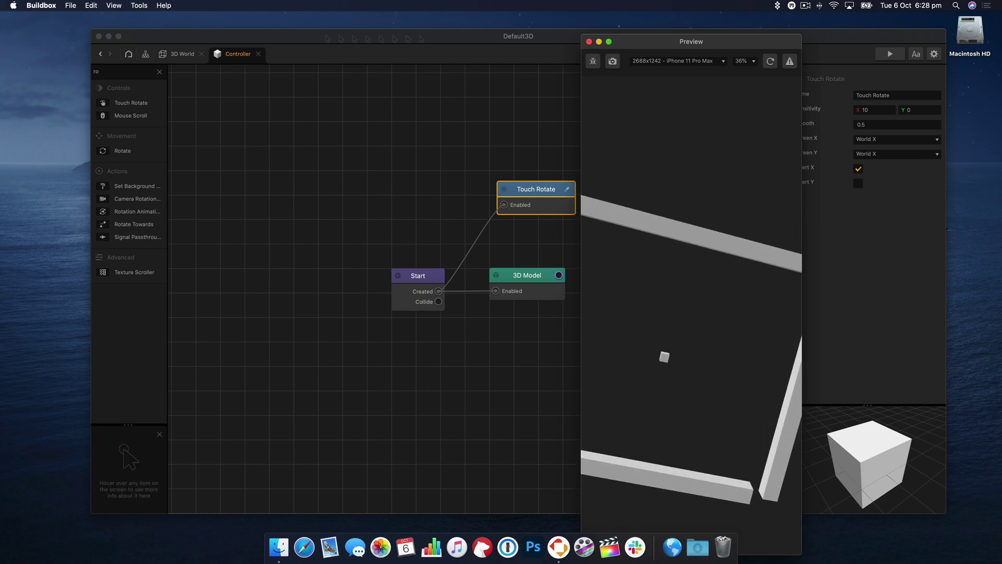
{"action": "left_click", "coordinate": [589, 41]}
{"action": "left_click", "coordinate": [183, 54]}
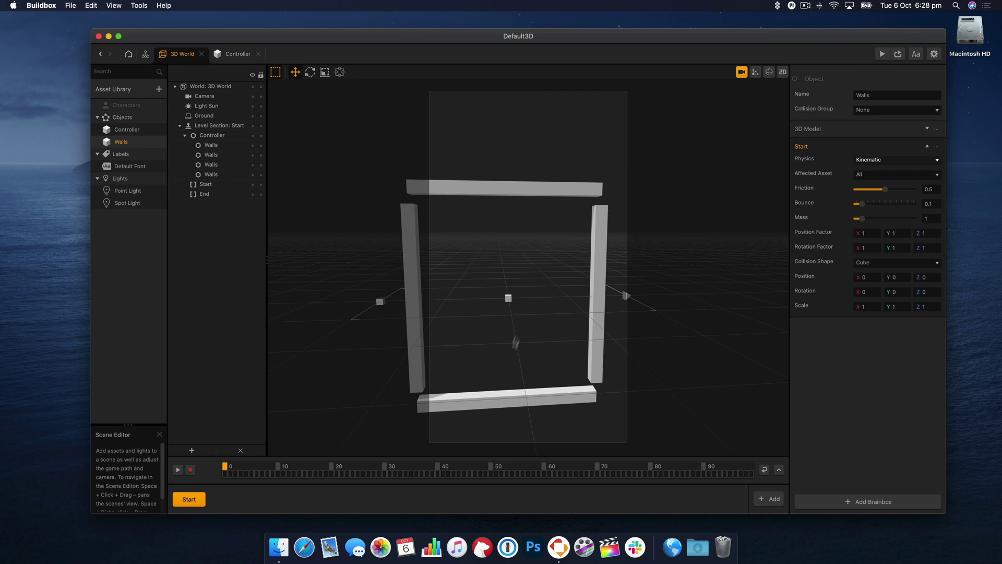
Switch the game camera's projection to Orthogonal
{"action": "right_click_drag", "start_coordinate": [516, 342], "coordinate": [572, 344]}
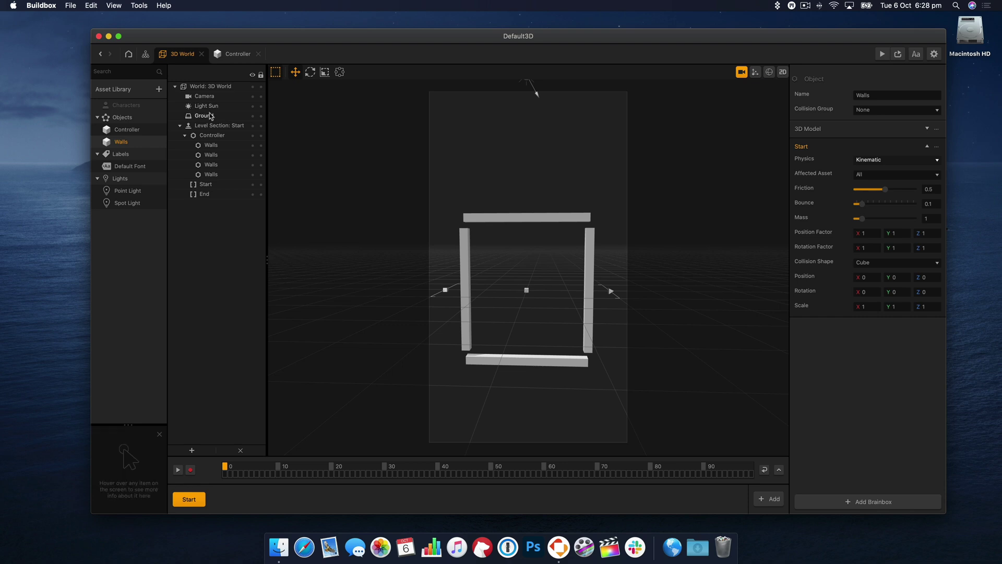
{"action": "left_click", "coordinate": [208, 97]}
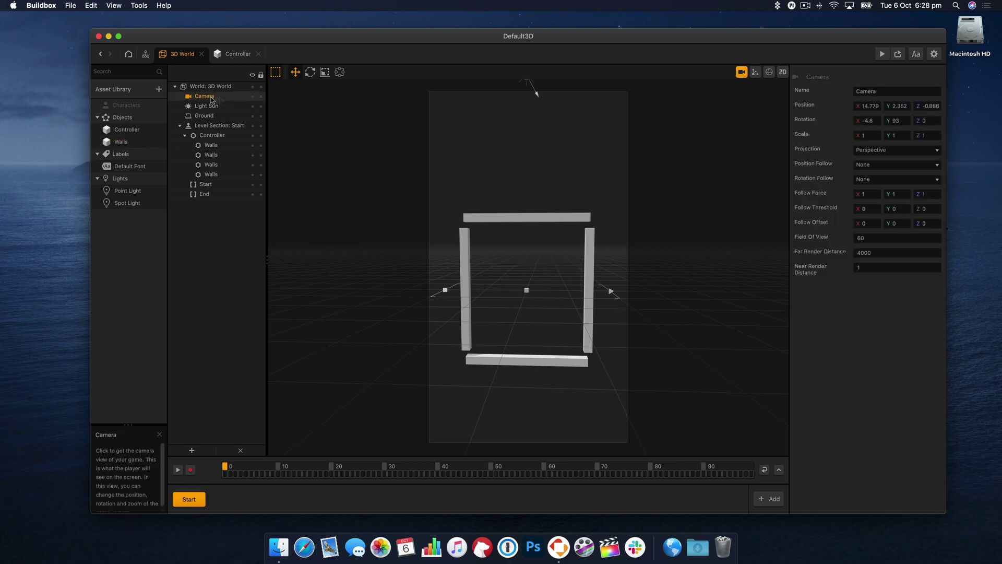
{"action": "left_click", "coordinate": [895, 155]}
{"action": "left_click", "coordinate": [893, 171]}
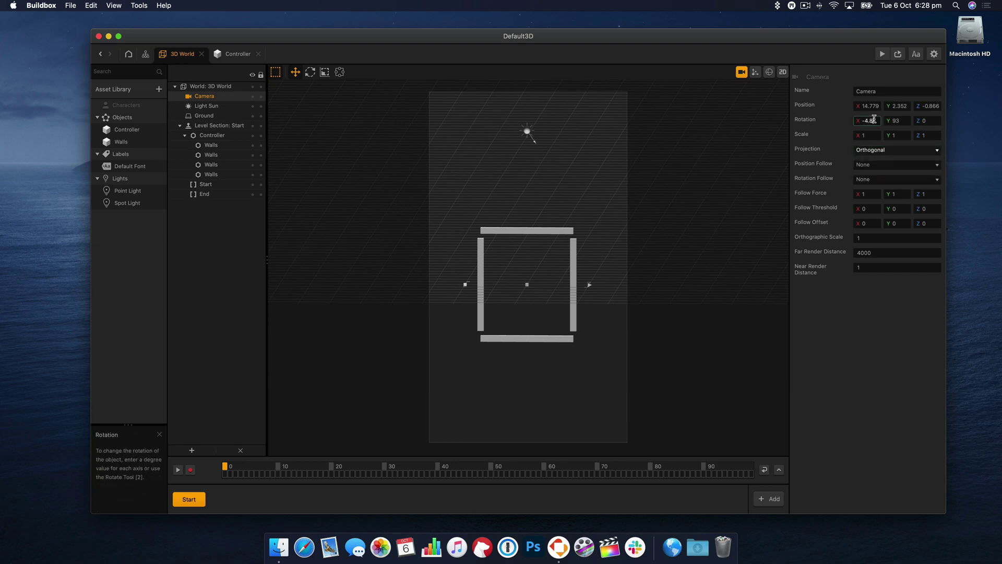
Set the camera rotation to X 0, Y 93, Z 0 so it faces the walls
{"action": "type", "text": "0"}
{"action": "key", "text": "Tab"}
{"action": "type", "text": "0"}
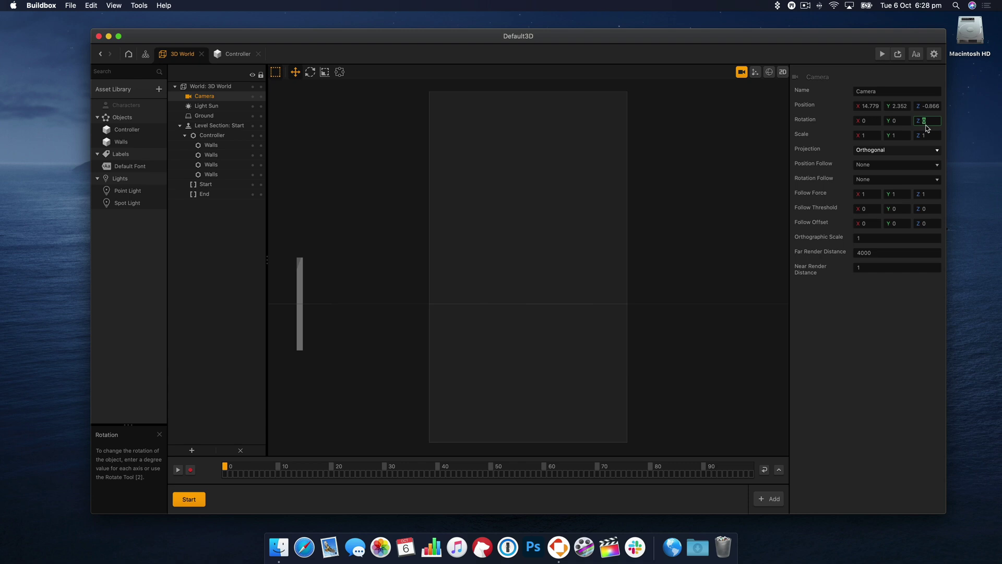
{"action": "double_click", "coordinate": [889, 121]}
{"action": "key", "text": "BackSpace"}
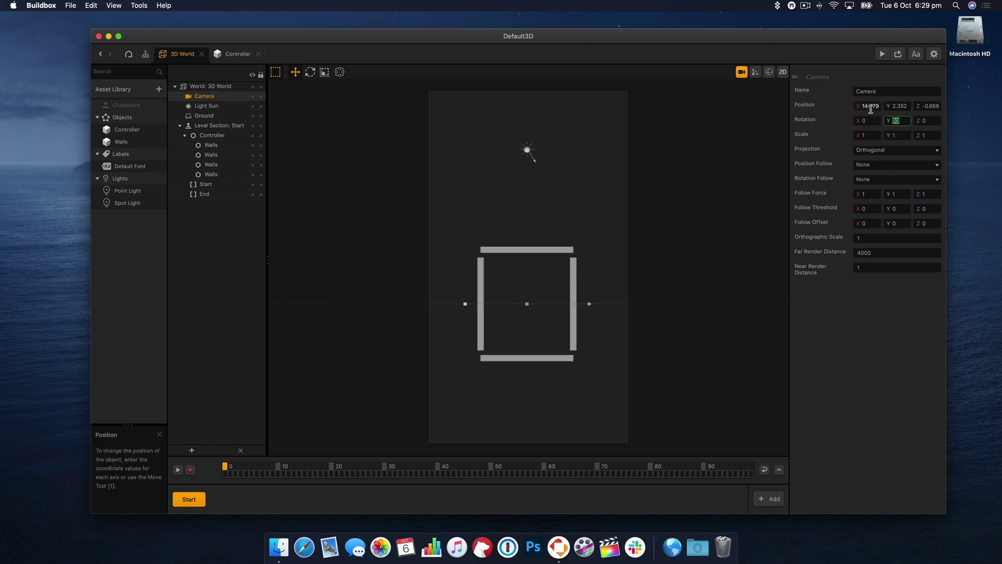
{"action": "right_click_drag", "start_coordinate": [584, 284], "coordinate": [869, 150]}
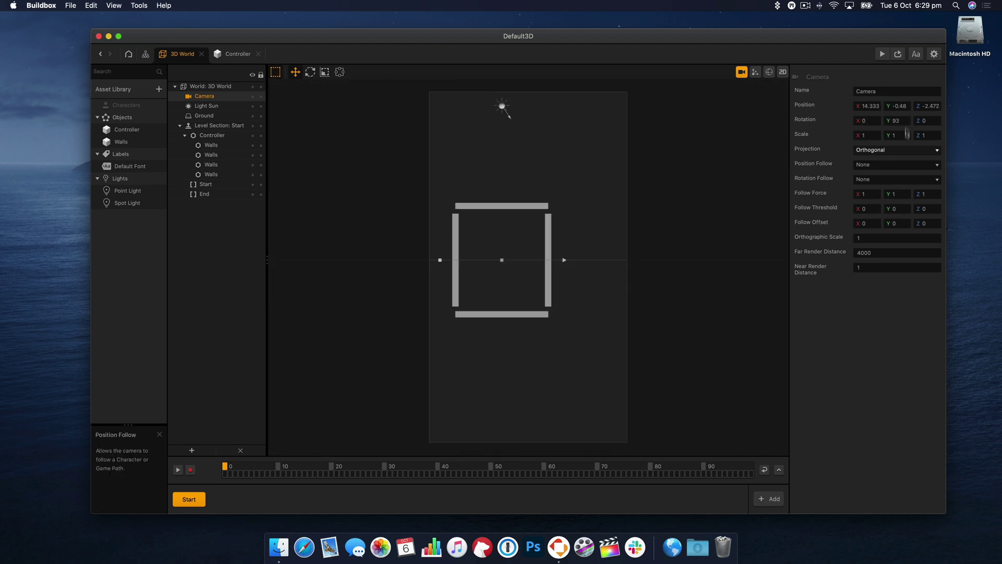
{"action": "middle_click_drag", "start_coordinate": [566, 226], "coordinate": [557, 239]}
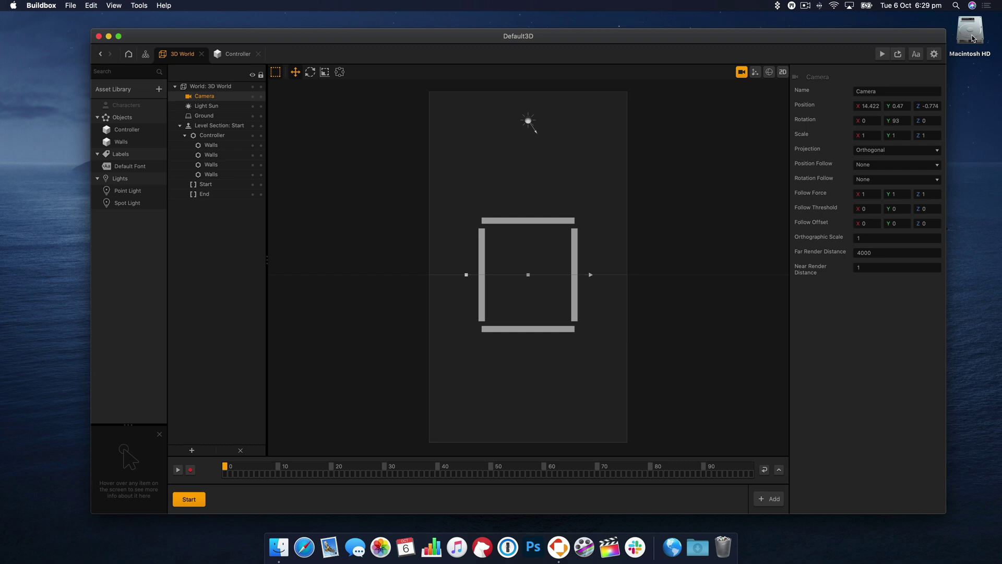
Check the camera framing in two game previews, leaving camera view between them
{"action": "left_click", "coordinate": [898, 54]}
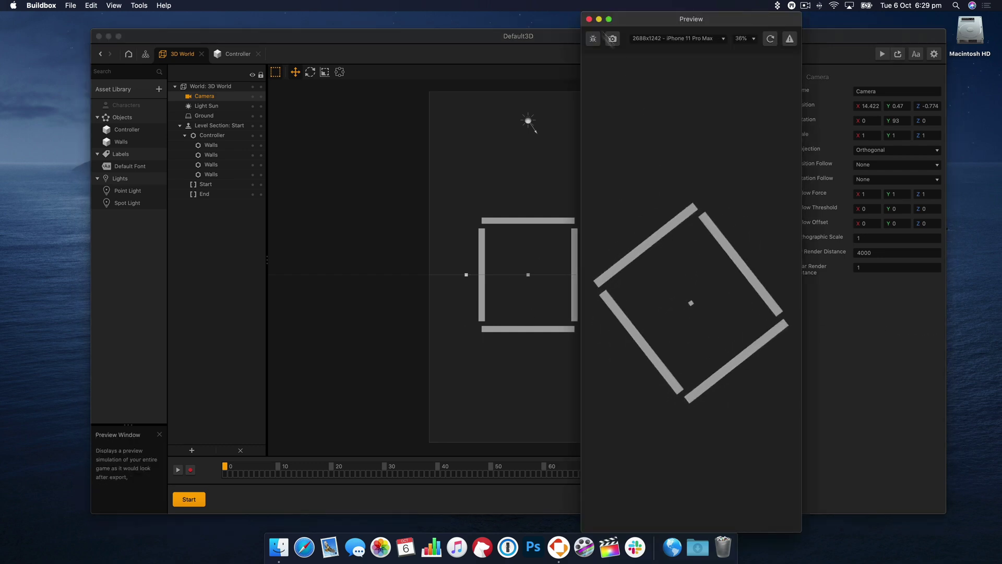
{"action": "left_click", "coordinate": [589, 20]}
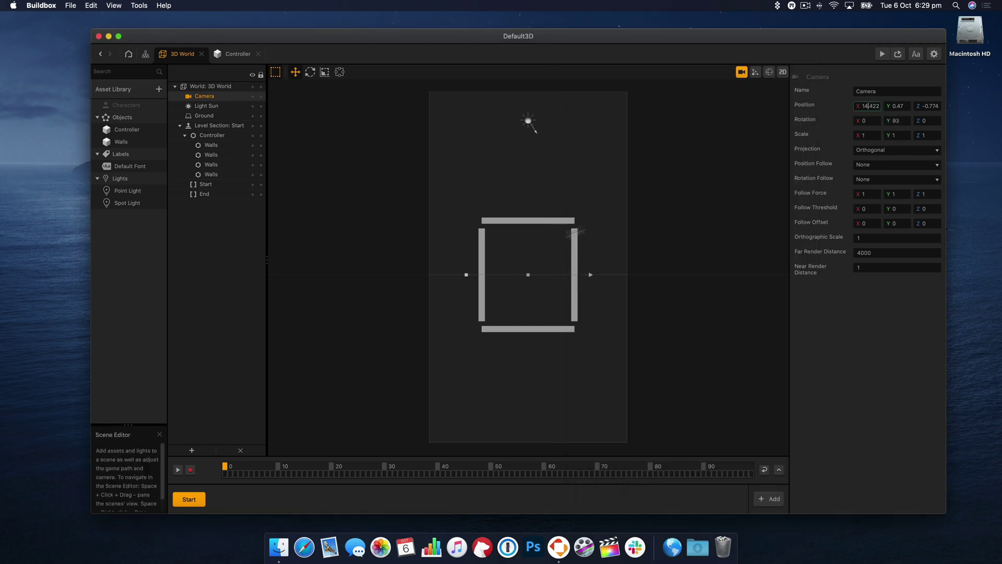
{"action": "mouse_move", "coordinate": [546, 243]}
{"action": "left_mouse_down"}
{"action": "mouse_move", "coordinate": [543, 219]}
{"action": "mouse_move", "coordinate": [543, 233]}
{"action": "left_mouse_up"}
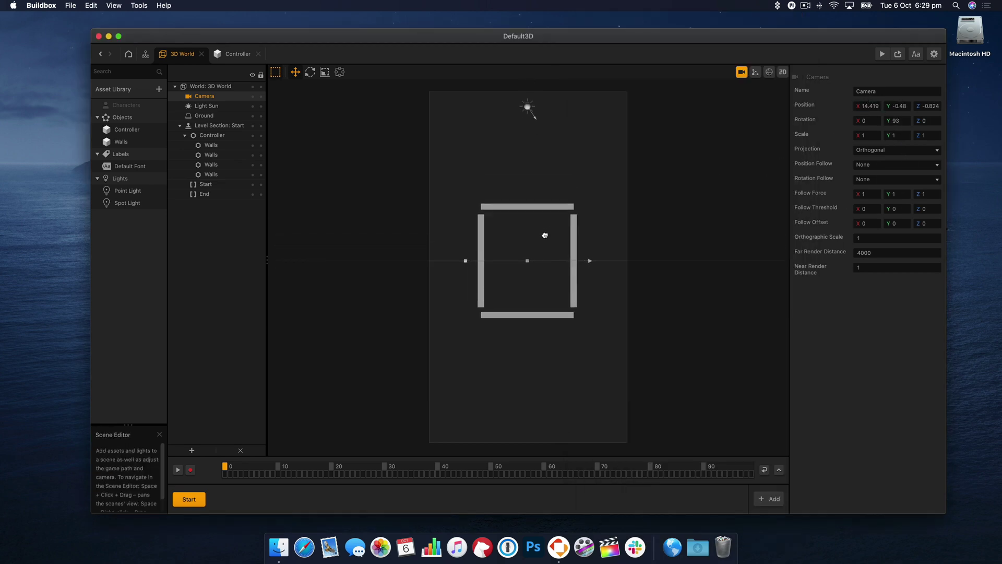
{"action": "key", "text": "c"}
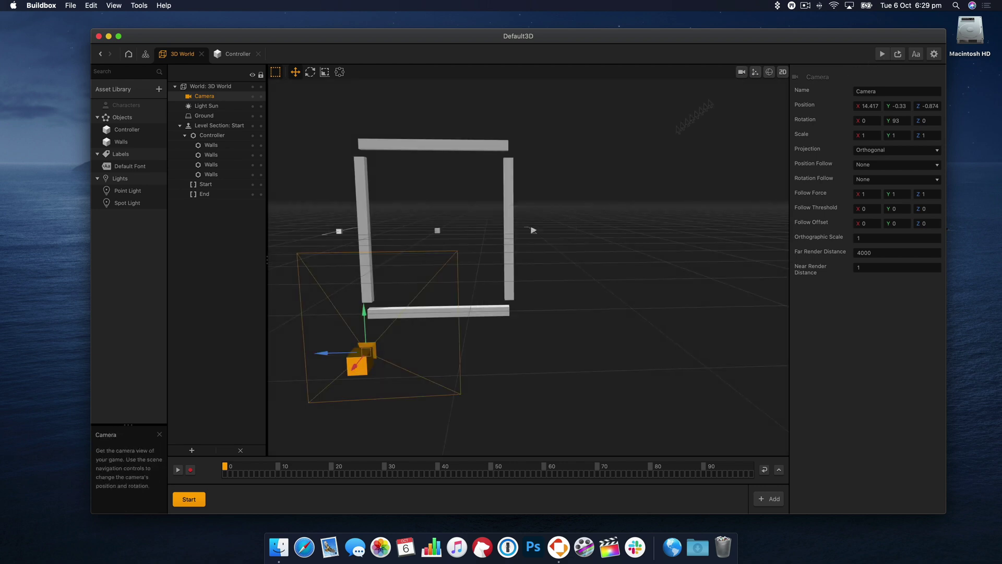
{"action": "left_click_drag", "start_coordinate": [472, 227], "coordinate": [449, 257]}
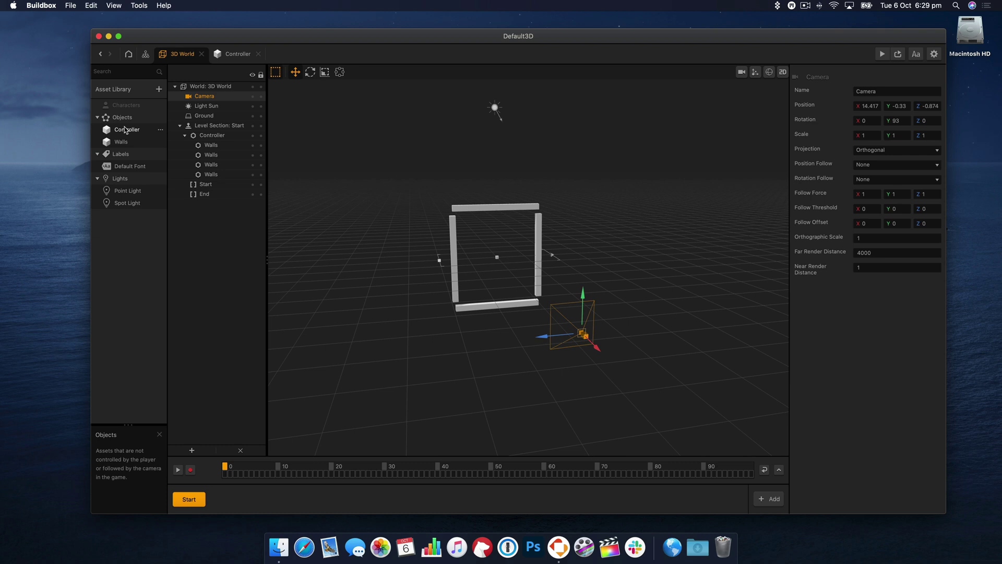
{"action": "left_click", "coordinate": [126, 130]}
{"action": "left_click", "coordinate": [882, 54]}
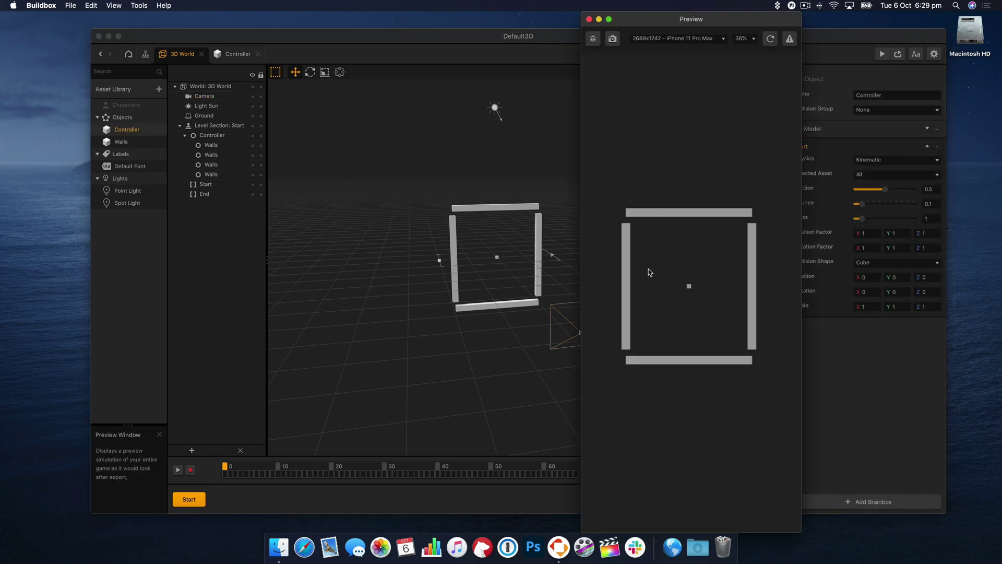
{"action": "left_click", "coordinate": [588, 20]}
{"action": "left_click", "coordinate": [124, 143]}
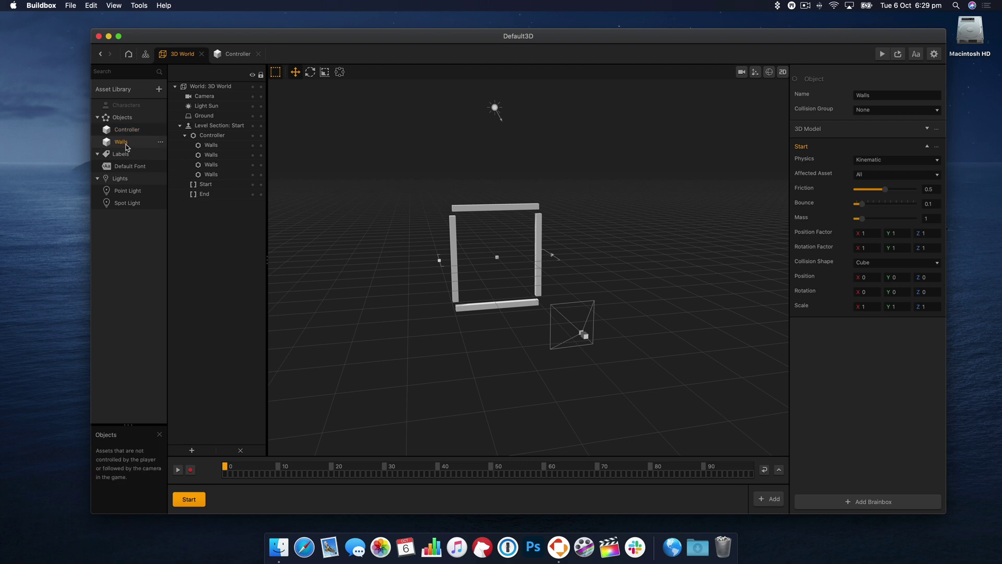
Add a Sphere from the built-in shapes and make it a character asset
{"action": "left_click", "coordinate": [159, 89]}
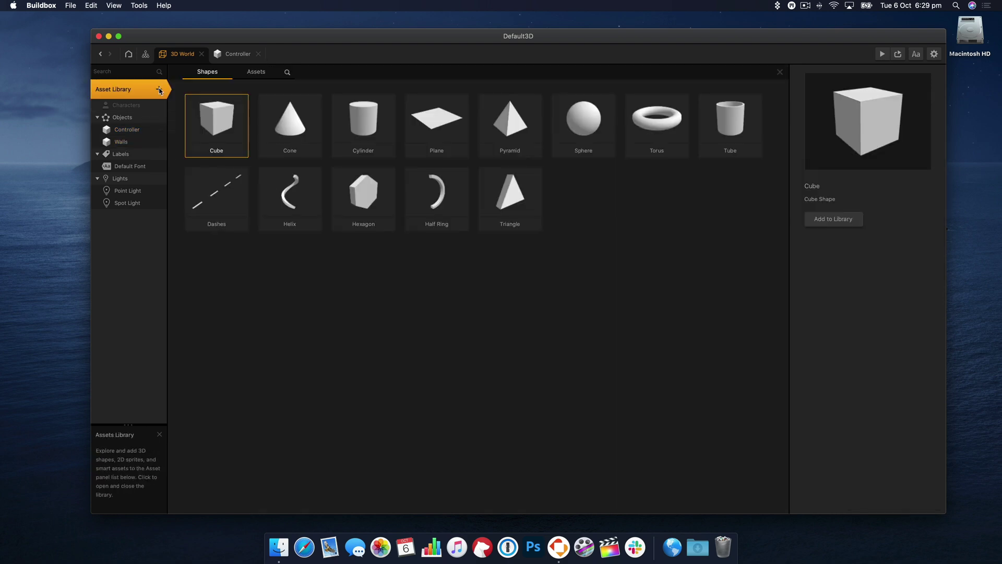
{"action": "left_click", "coordinate": [594, 116]}
{"action": "double_click", "coordinate": [588, 118]}
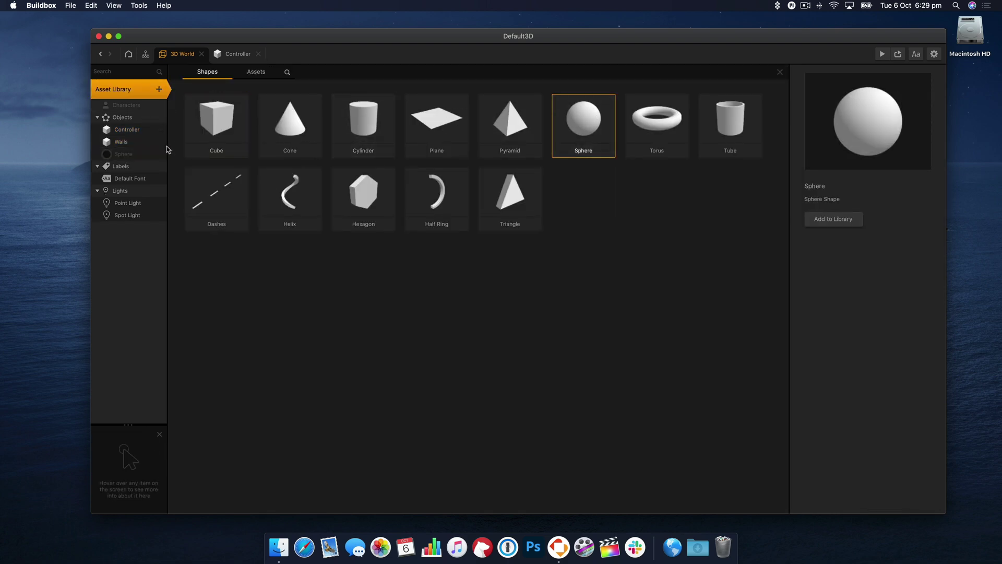
{"action": "left_click", "coordinate": [781, 73]}
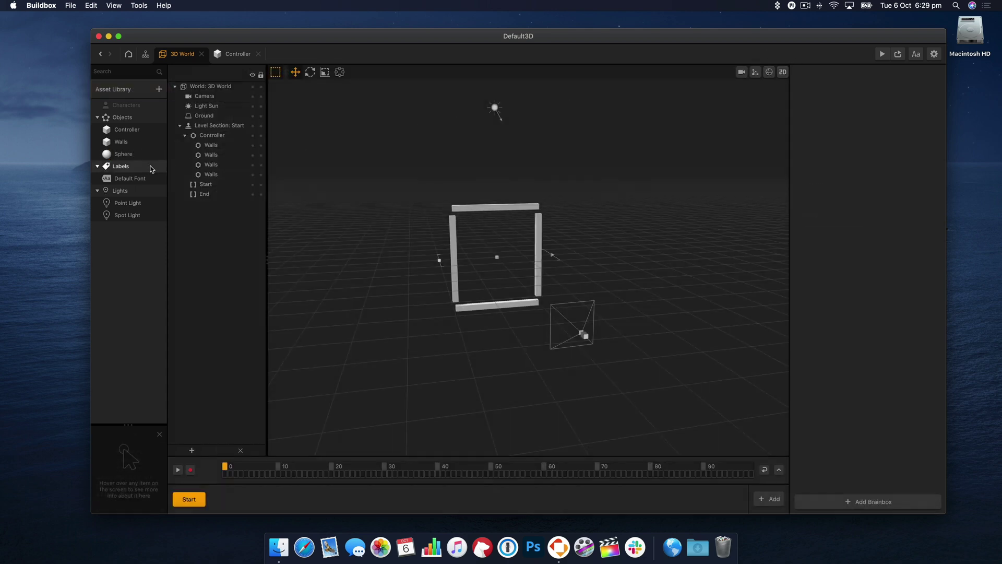
{"action": "left_click_drag", "start_coordinate": [123, 153], "coordinate": [127, 106]}
Put the Sphere in the Character collision group and place it in the frame at X 0
{"action": "left_click", "coordinate": [123, 118]}
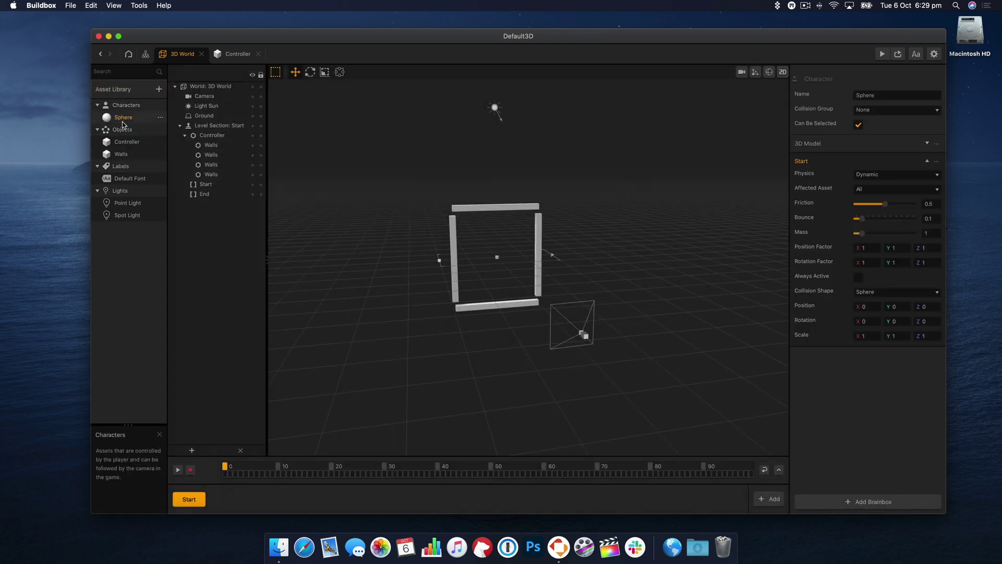
{"action": "left_click", "coordinate": [883, 112]}
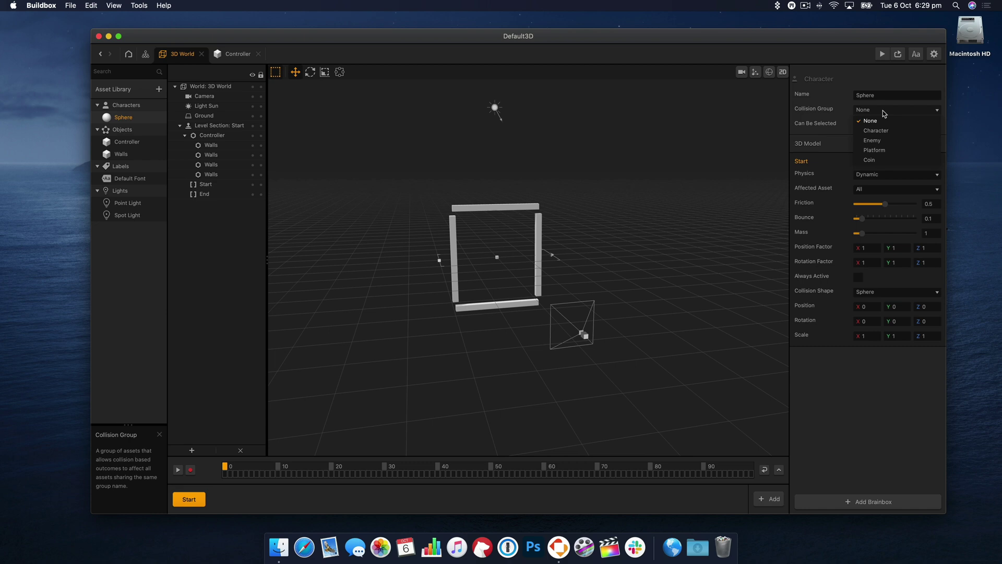
{"action": "left_click", "coordinate": [877, 130]}
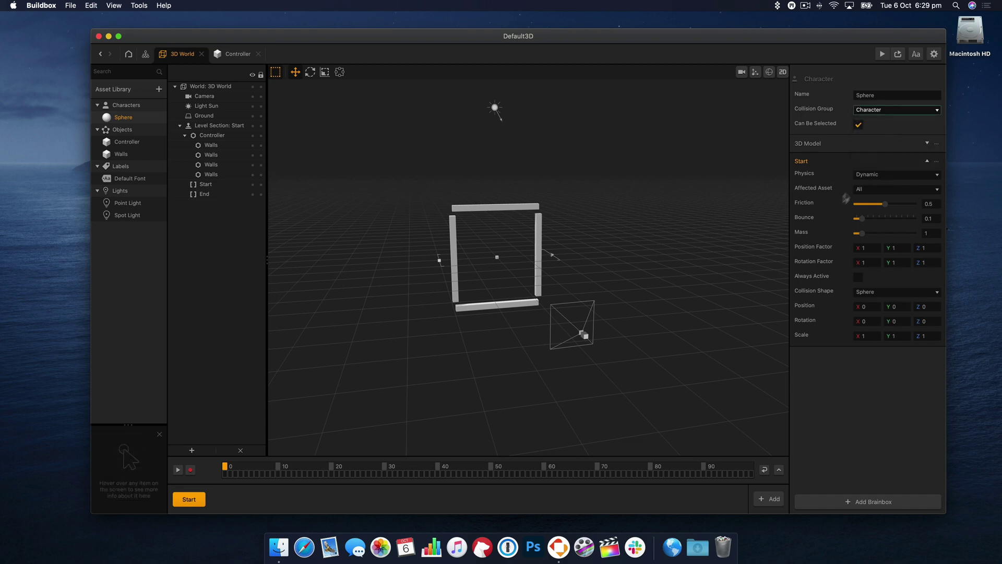
{"action": "left_click_drag", "start_coordinate": [123, 117], "coordinate": [520, 284]}
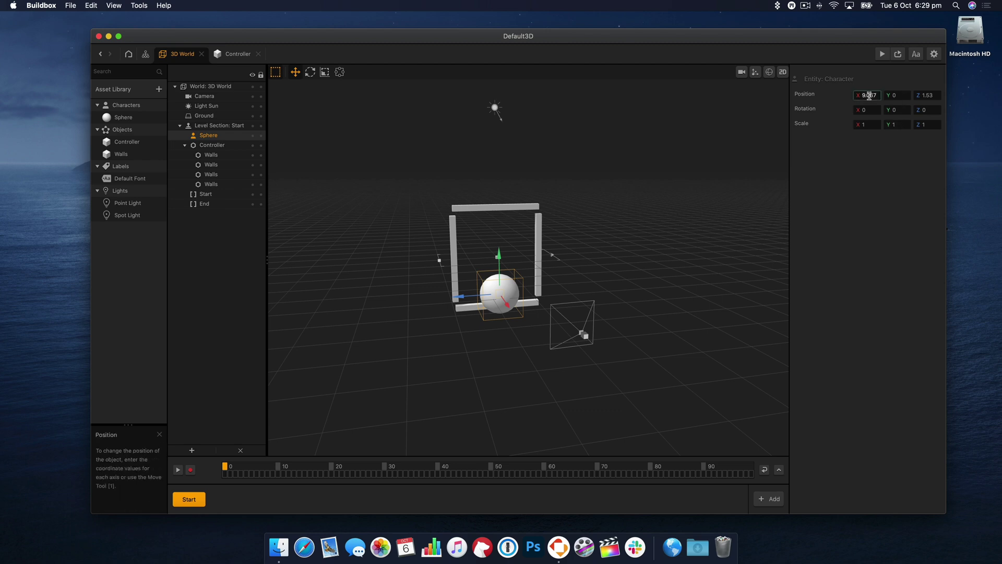
{"action": "type", "text": "0"}
{"action": "key", "text": "Tab"}
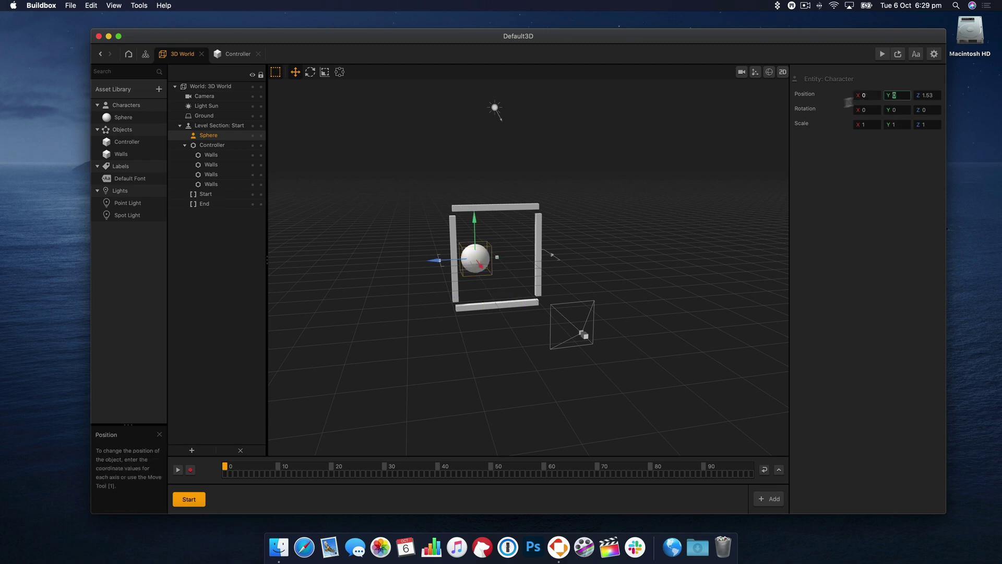
Scale the sphere to 0.5 on all three axes
{"action": "right_click_drag", "start_coordinate": [451, 287], "coordinate": [497, 287]}
{"action": "right_click_drag", "start_coordinate": [644, 291], "coordinate": [553, 297]}
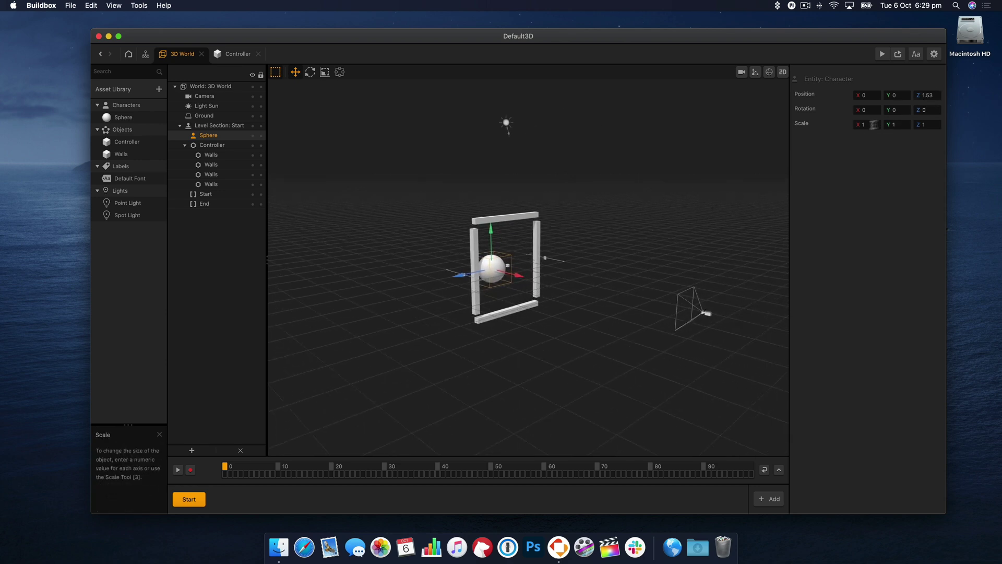
{"action": "type", "text": "0.5"}
{"action": "key", "text": "Tab"}
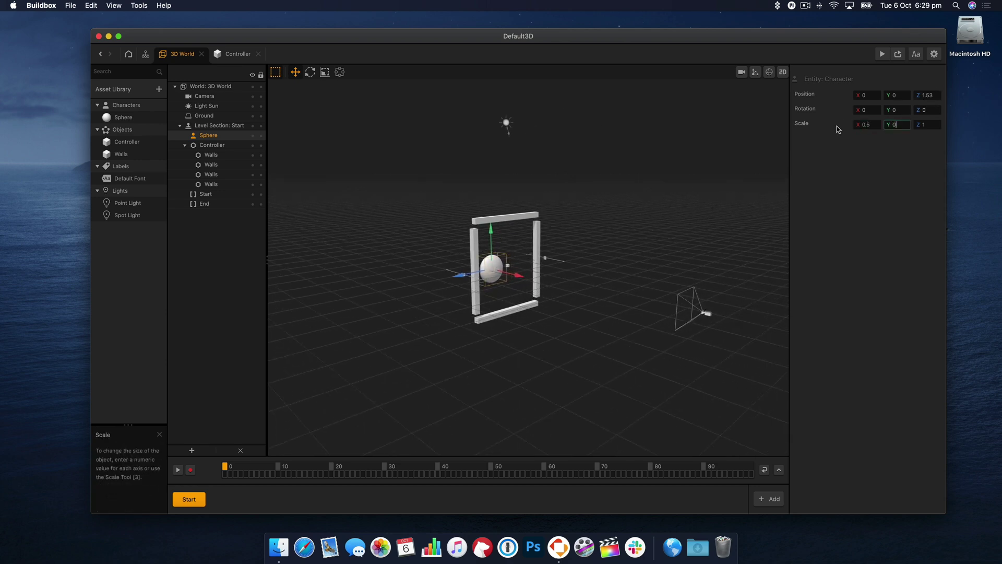
{"action": "type", "text": "0.5"}
{"action": "key", "text": "Tab"}
{"action": "type", "text": "0.5"}
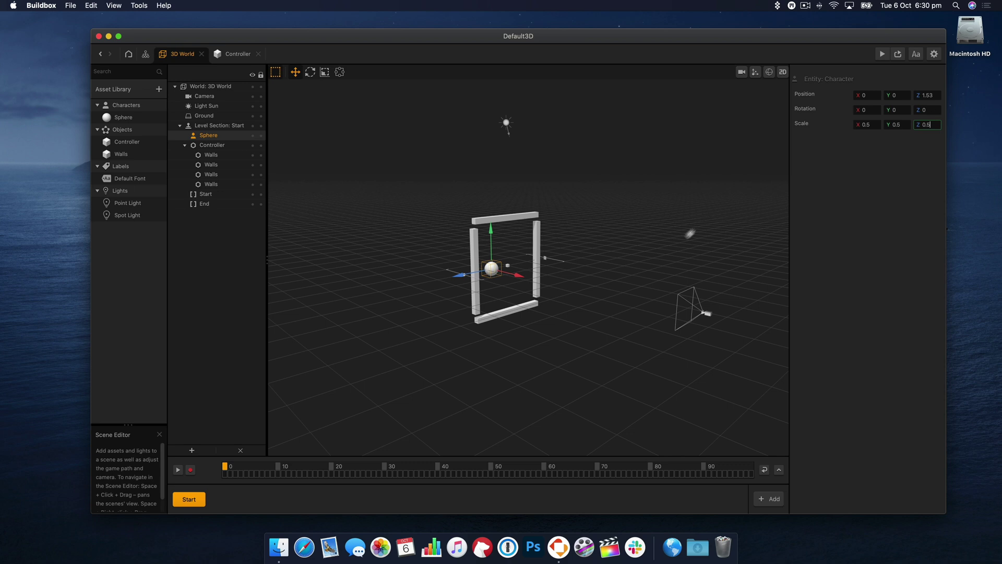
Preview the game, rotating the wall frame to roll the sphere
{"action": "left_click", "coordinate": [882, 54]}
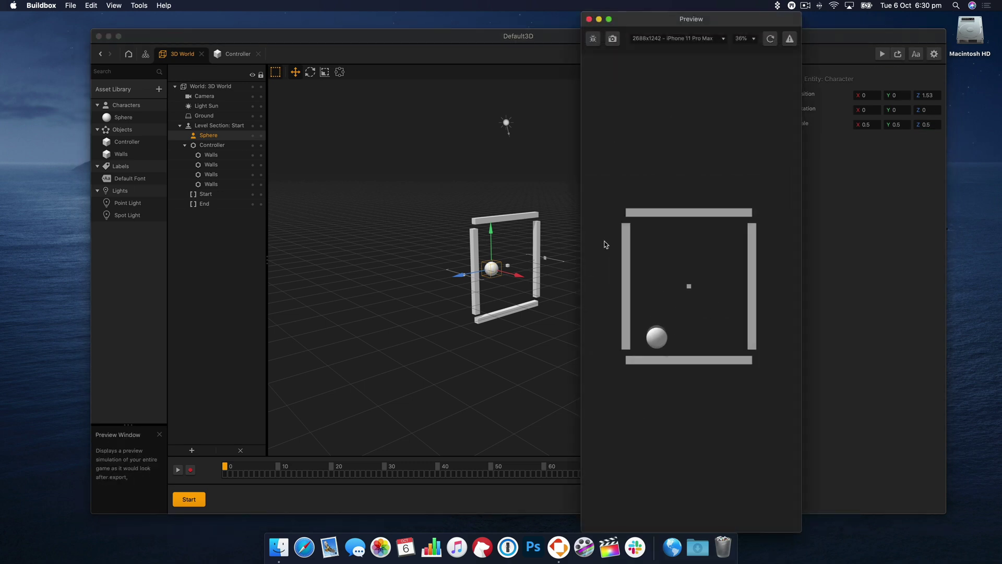
{"action": "left_click_drag", "start_coordinate": [715, 311], "coordinate": [366, 264]}
{"action": "left_click", "coordinate": [367, 264]}
{"action": "left_click", "coordinate": [757, 375]}
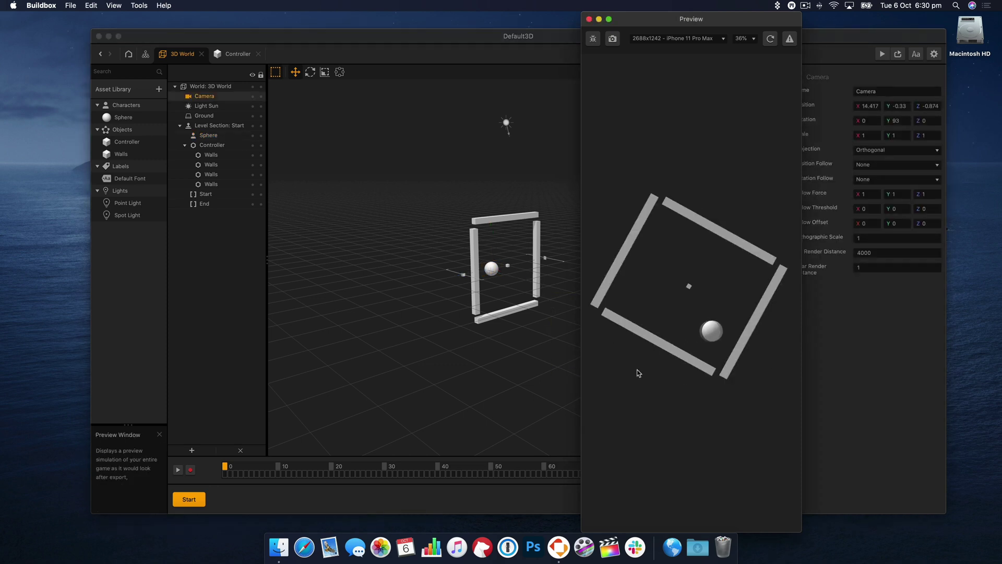
{"action": "left_click_drag", "start_coordinate": [807, 367], "coordinate": [751, 282]}
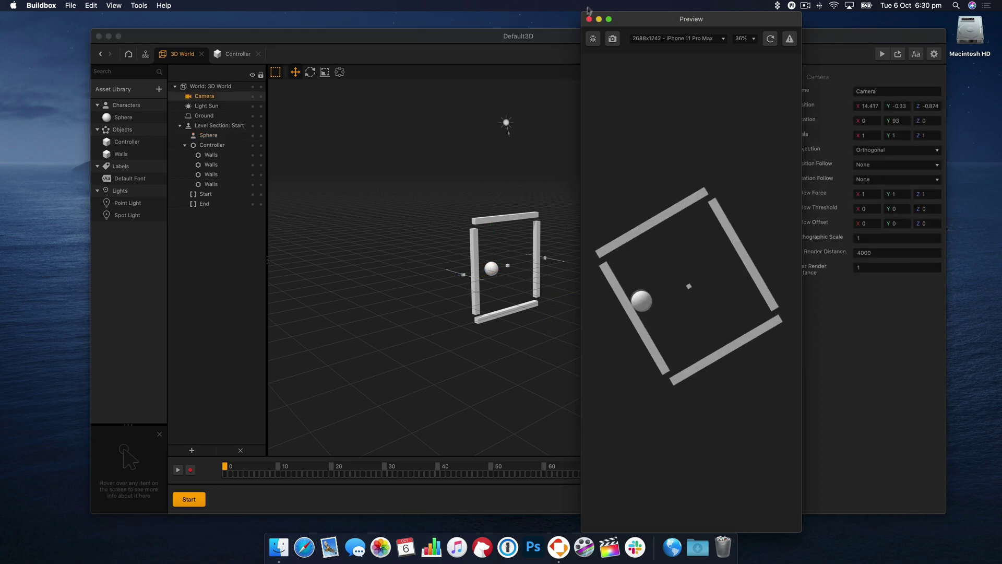
{"action": "left_click_drag", "start_coordinate": [595, 62], "coordinate": [1001, 240]}
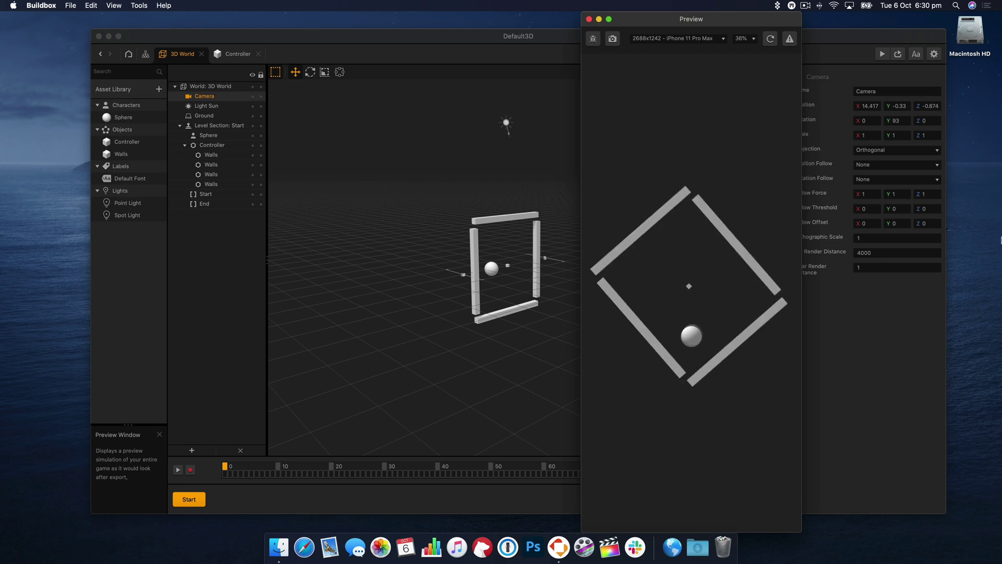
Unparent the walls, scale the Controller cube to 0.3, and regroup all four walls under it
{"action": "left_click", "coordinate": [589, 19]}
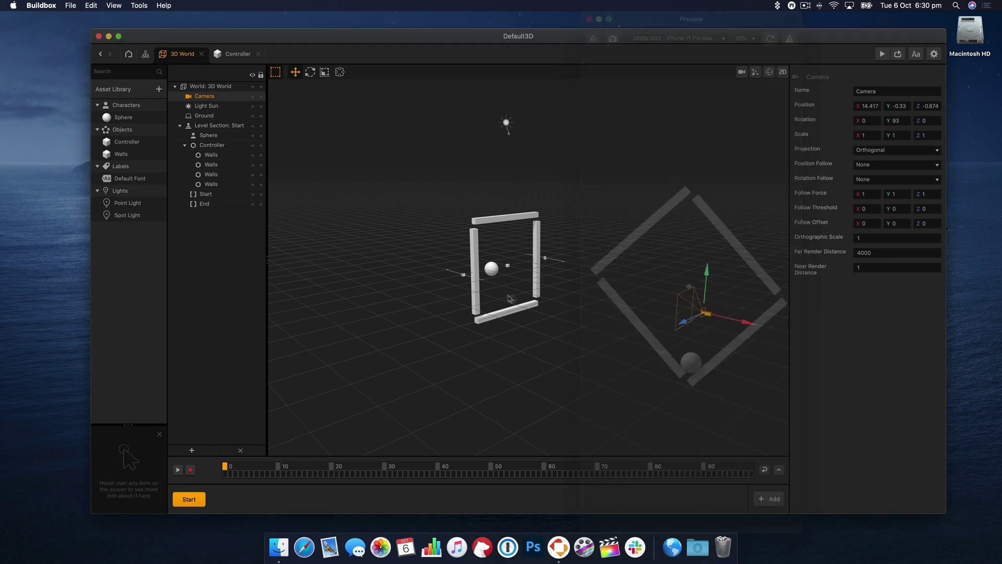
{"action": "left_click", "coordinate": [508, 268]}
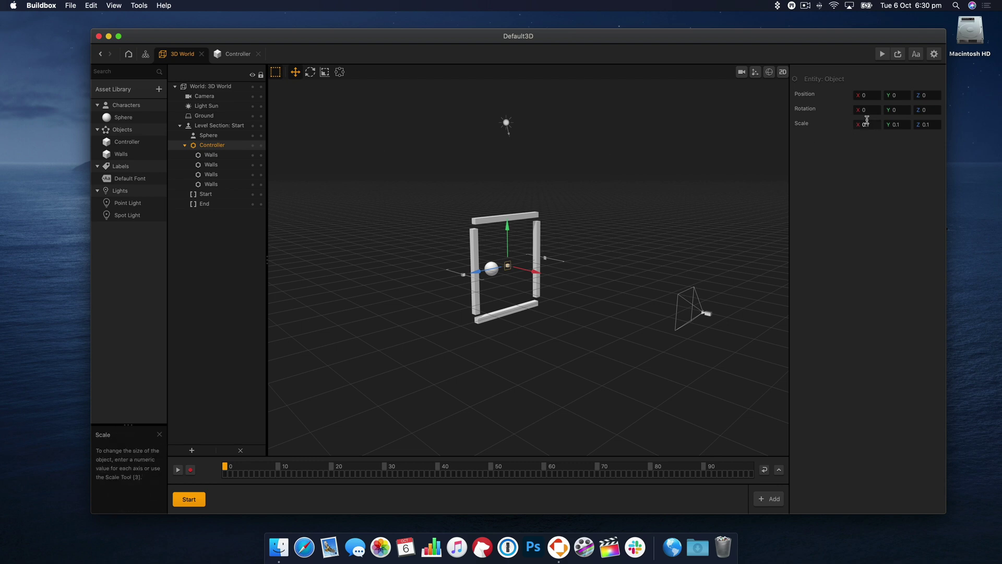
{"action": "key", "text": "Tab"}
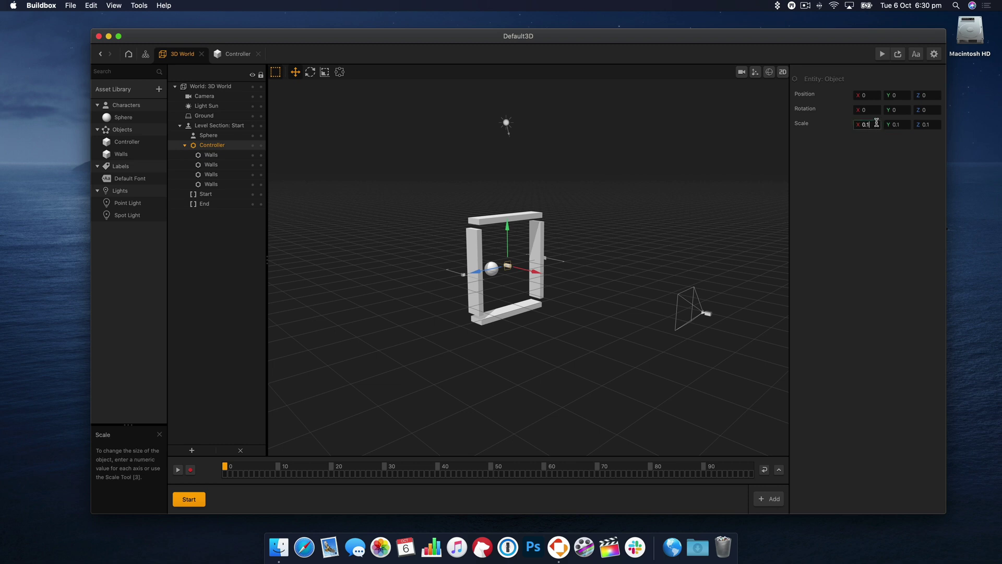
{"action": "key", "text": "Return"}
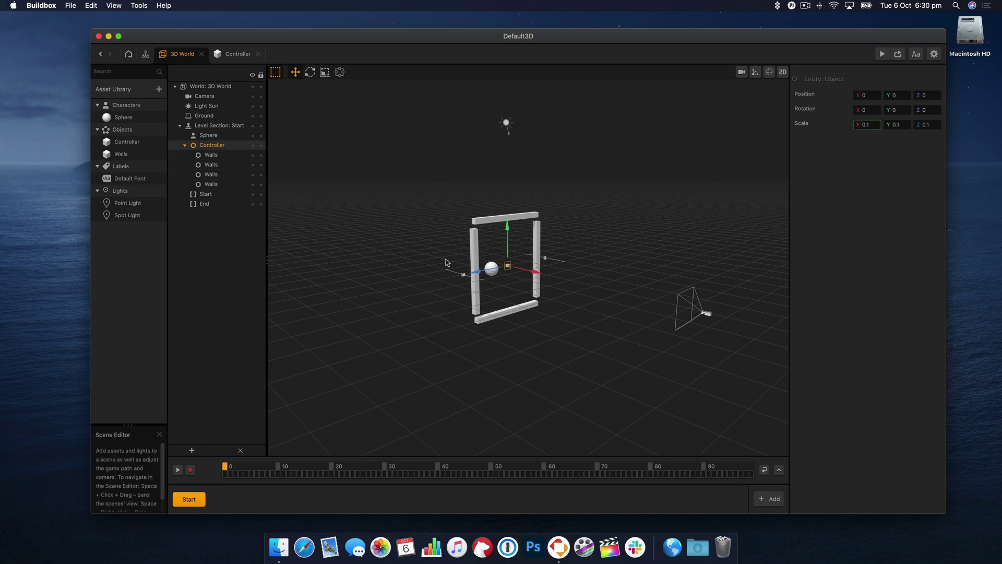
{"action": "left_click_drag", "start_coordinate": [219, 156], "coordinate": [223, 127]}
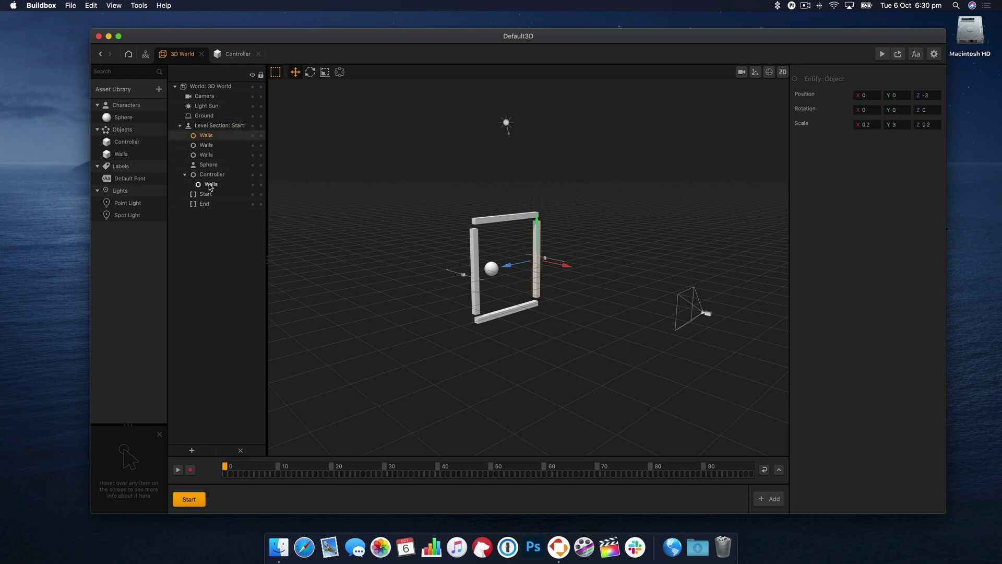
{"action": "left_click_drag", "start_coordinate": [209, 184], "coordinate": [222, 127]}
{"action": "left_click", "coordinate": [214, 184]}
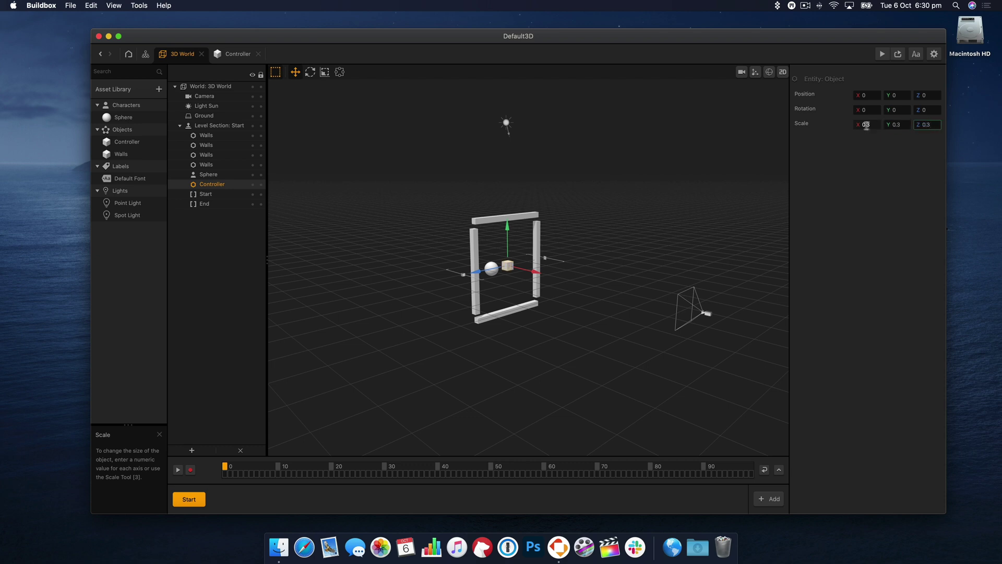
{"action": "left_click_drag", "start_coordinate": [217, 138], "coordinate": [222, 158]}
{"action": "left_click", "coordinate": [123, 117]}
{"action": "left_click", "coordinate": [121, 154]}
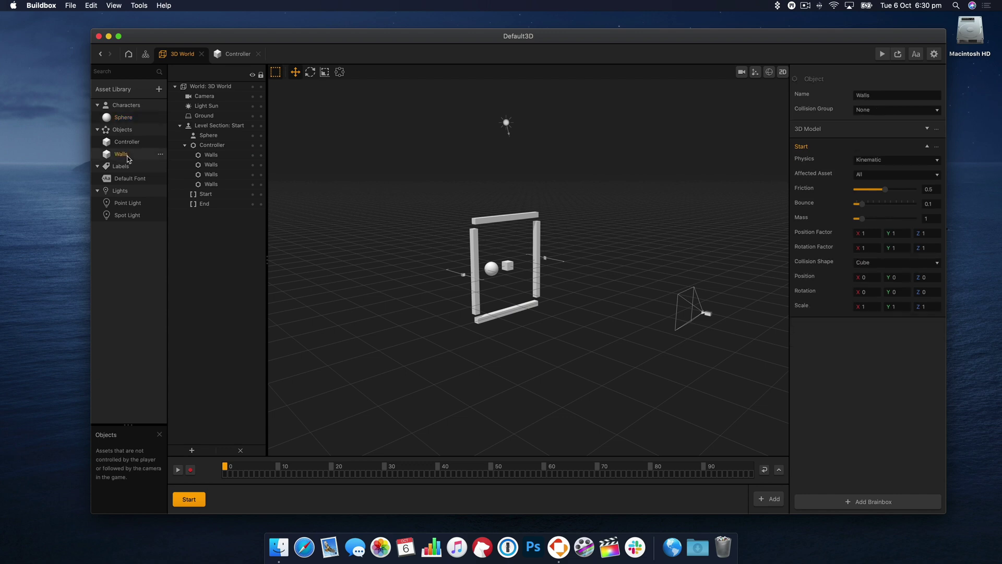
Colour the Controller's 3D Model node pink-red in its node graph
{"action": "double_click", "coordinate": [127, 141]}
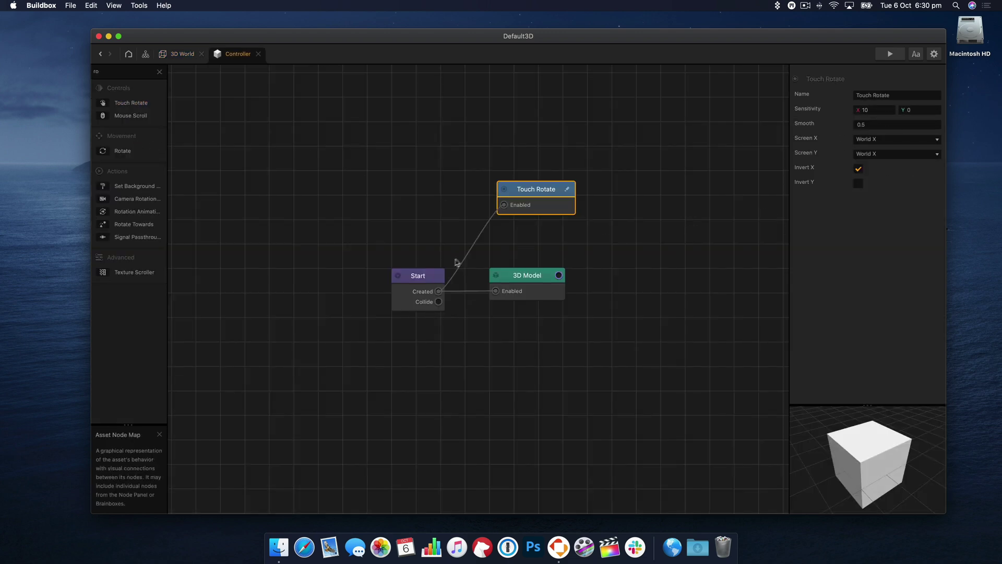
{"action": "left_click_drag", "start_coordinate": [417, 275], "coordinate": [397, 263]}
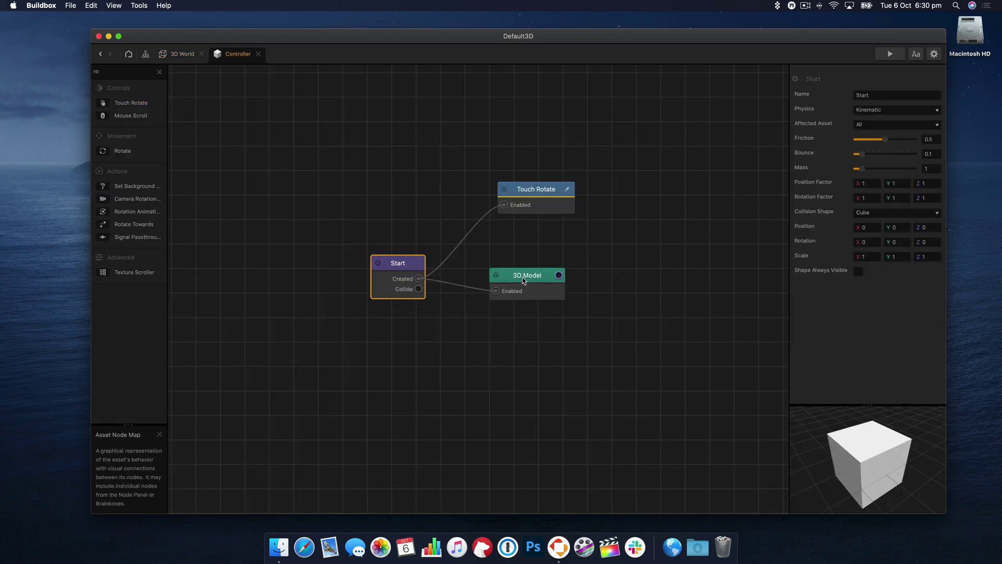
{"action": "left_click", "coordinate": [527, 275]}
{"action": "left_click", "coordinate": [901, 193]}
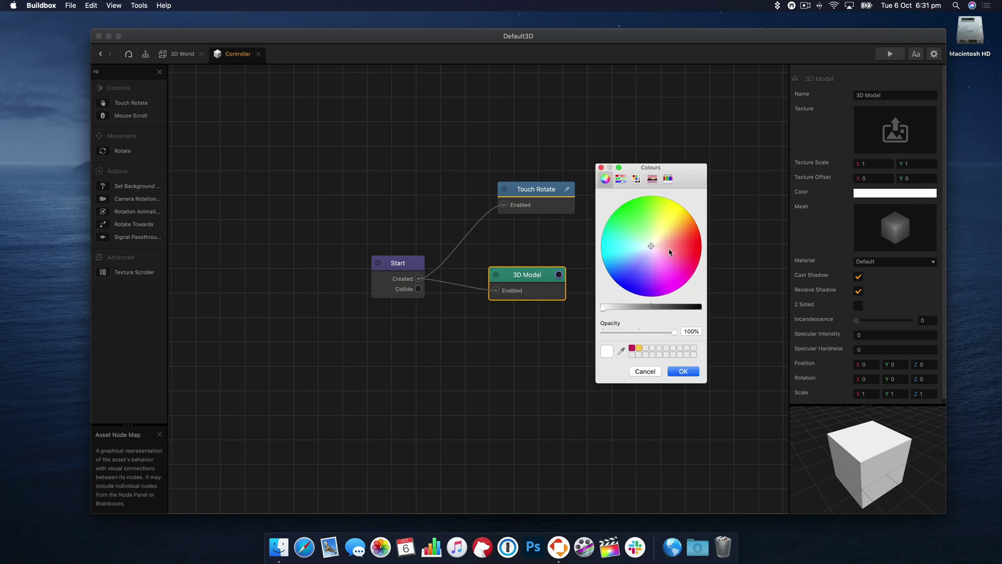
{"action": "left_click_drag", "start_coordinate": [670, 252], "coordinate": [708, 275]}
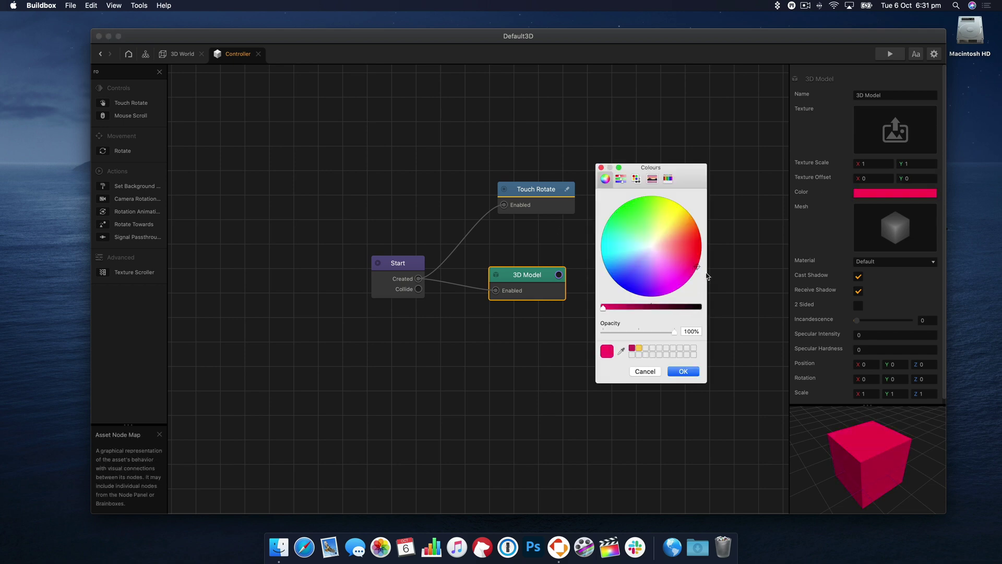
{"action": "left_click", "coordinate": [683, 371]}
Preview the game, tilting the arena to roll the ball, then close it
{"action": "left_click", "coordinate": [890, 54]}
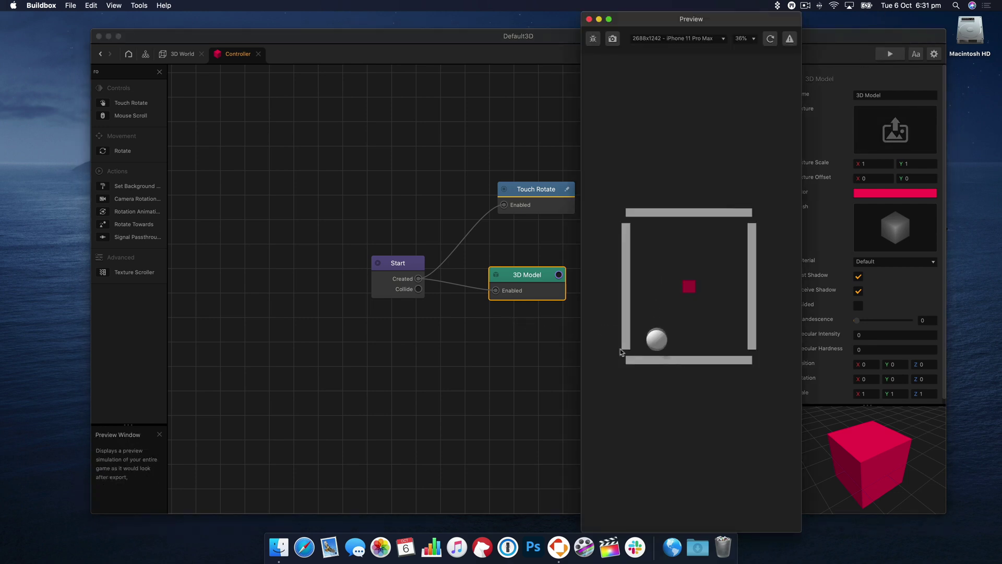
{"action": "mouse_move", "coordinate": [621, 352]}
{"action": "left_mouse_down"}
{"action": "mouse_move", "coordinate": [658, 292]}
{"action": "mouse_move", "coordinate": [616, 334]}
{"action": "left_mouse_up"}
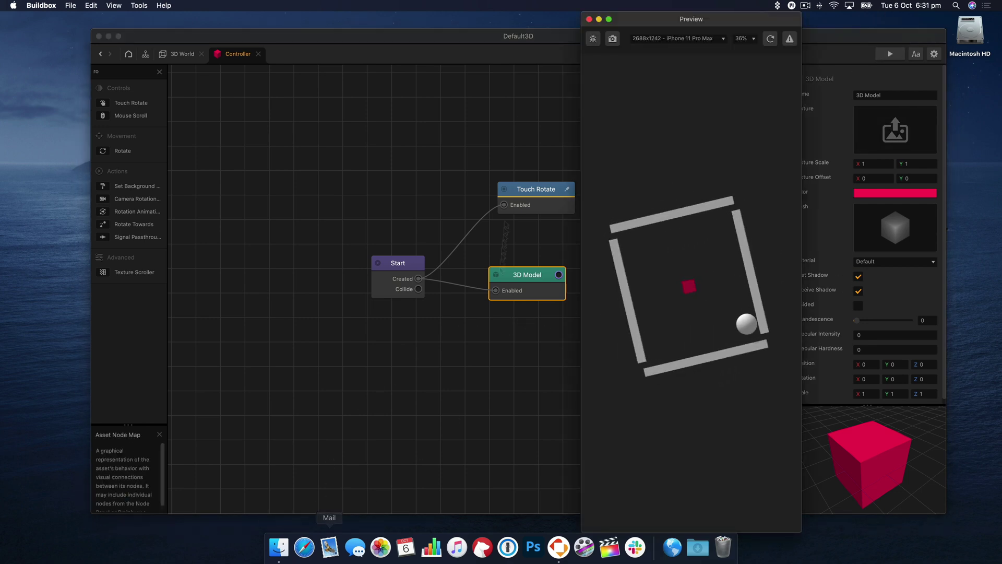
{"action": "left_click", "coordinate": [589, 20]}
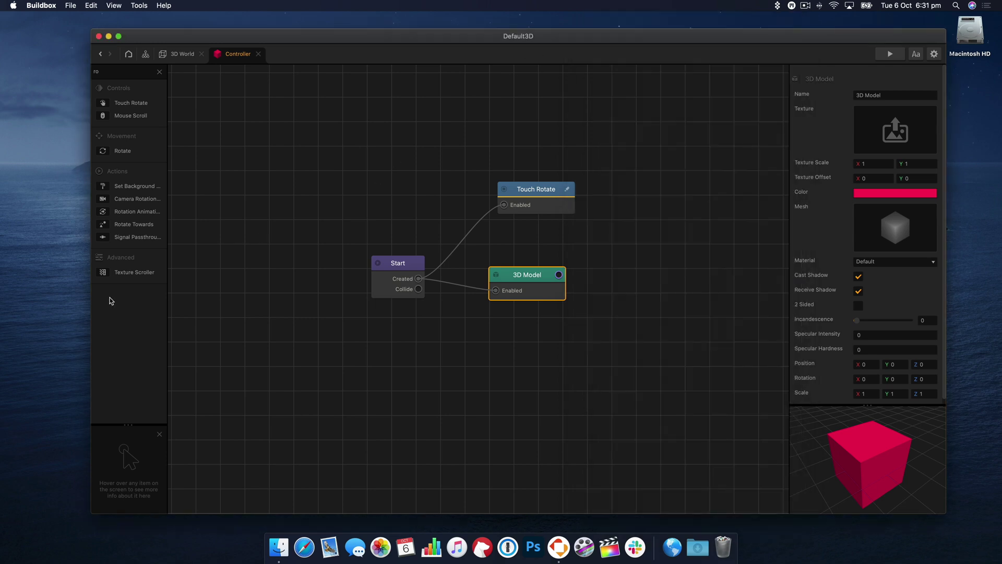
Return to the 3D World and select the Walls asset in the library
{"action": "left_click", "coordinate": [174, 54]}
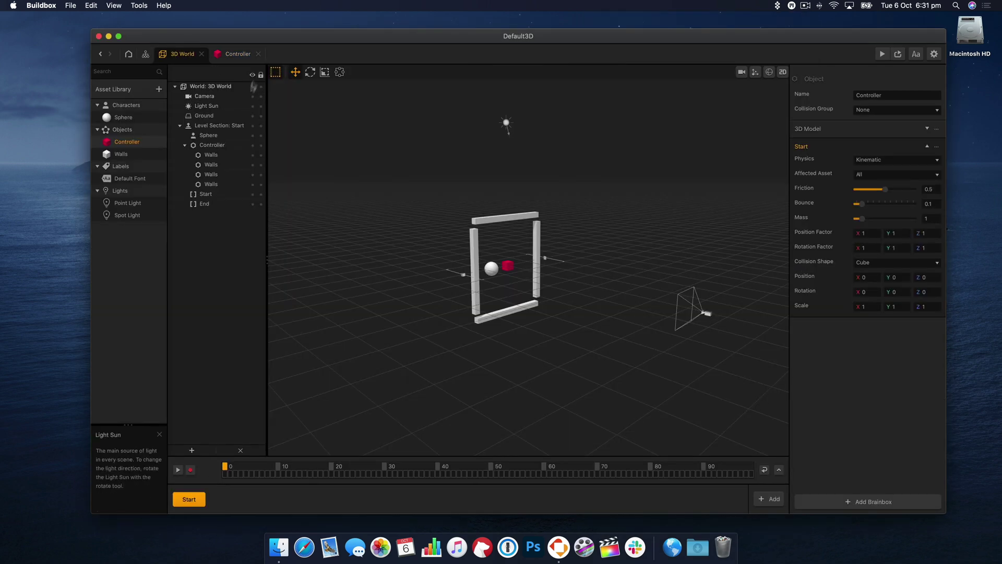
{"action": "left_click", "coordinate": [520, 223]}
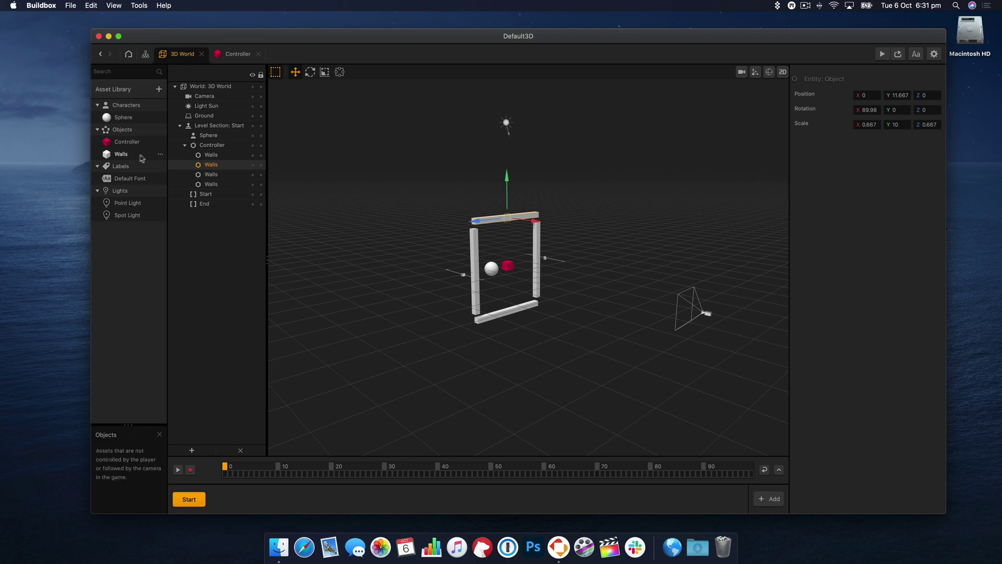
{"action": "left_click", "coordinate": [116, 155]}
In the Walls graph, add an If Collide node wired from Start's Created output
{"action": "double_click", "coordinate": [117, 155]}
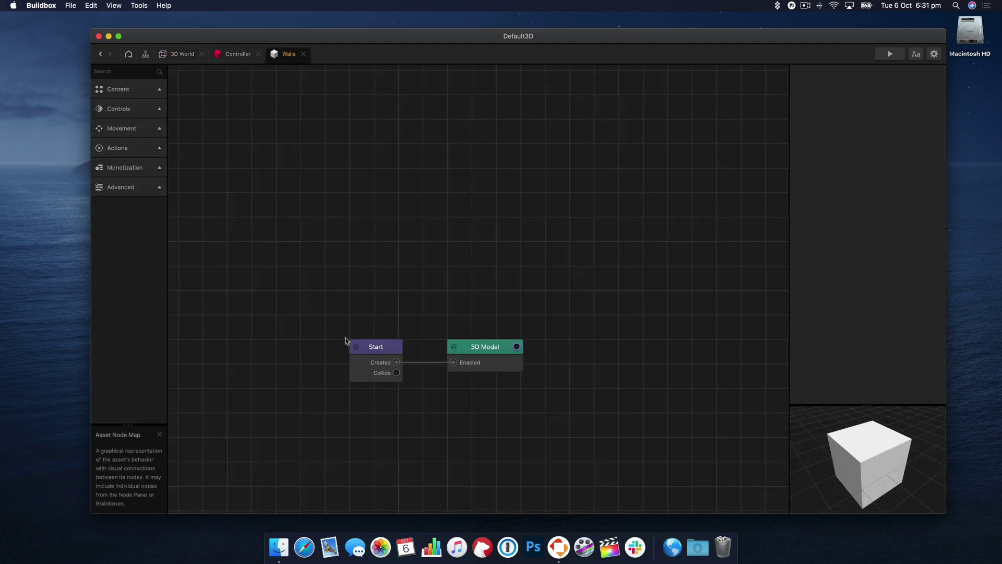
{"action": "left_click_drag", "start_coordinate": [381, 350], "coordinate": [372, 310]}
{"action": "left_click", "coordinate": [125, 90]}
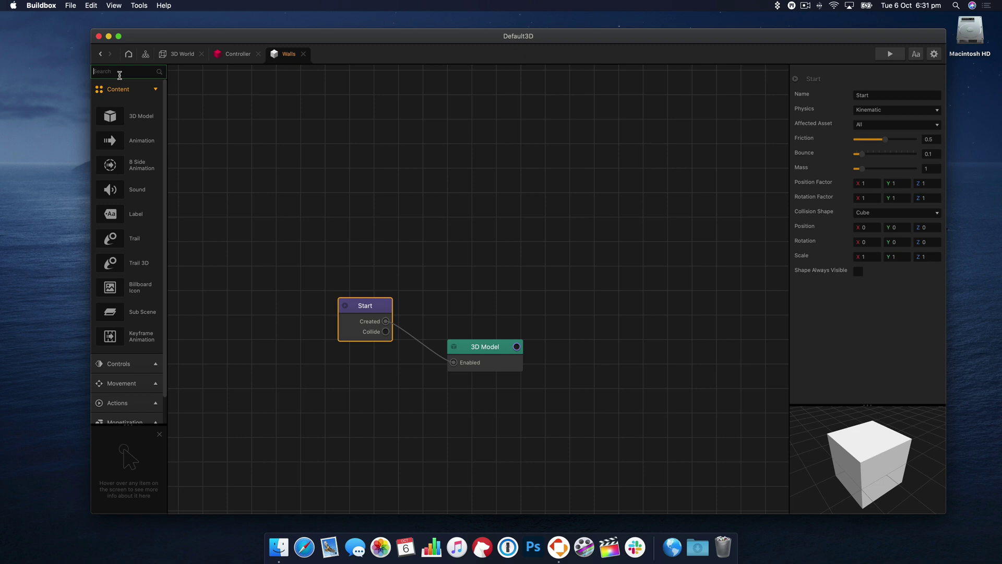
{"action": "left_click", "coordinate": [119, 72]}
{"action": "type", "text": "if co"}
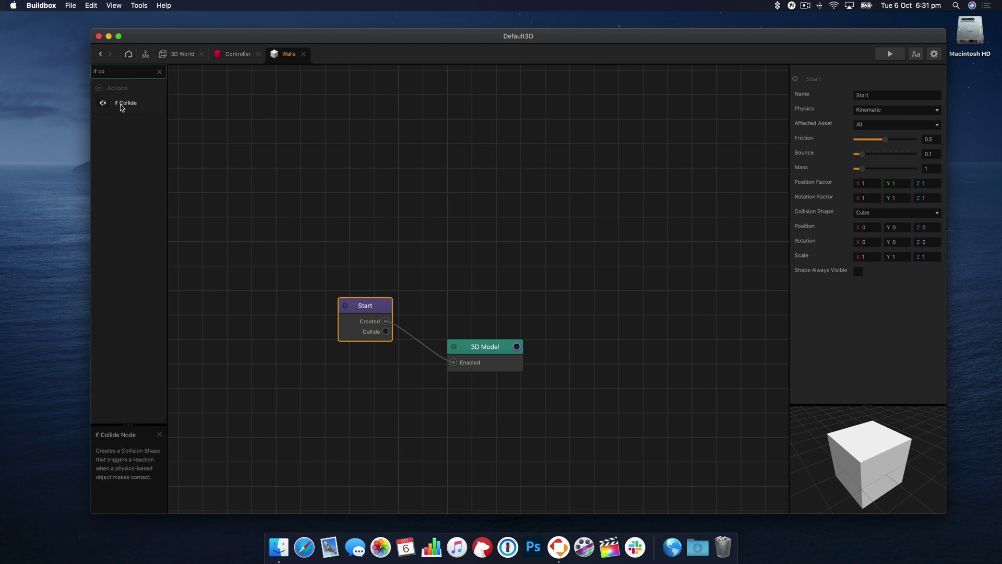
{"action": "left_click_drag", "start_coordinate": [365, 363], "coordinate": [410, 377]}
{"action": "left_click_drag", "start_coordinate": [385, 321], "coordinate": [410, 384]}
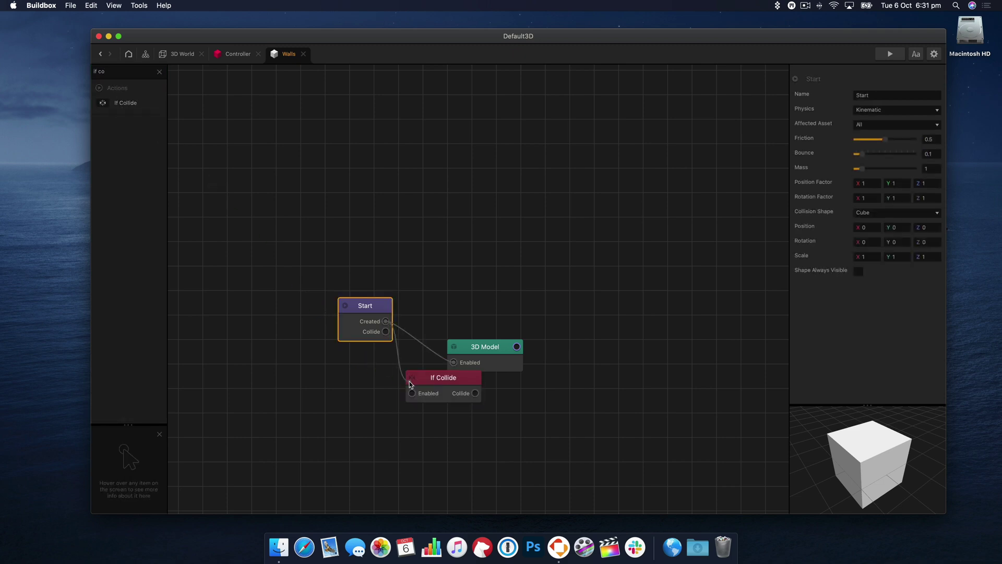
Add a Set Color node fed by the collision output, set to bright green
{"action": "left_click_drag", "start_coordinate": [485, 346], "coordinate": [477, 289]}
{"action": "left_click_drag", "start_coordinate": [443, 377], "coordinate": [470, 355]}
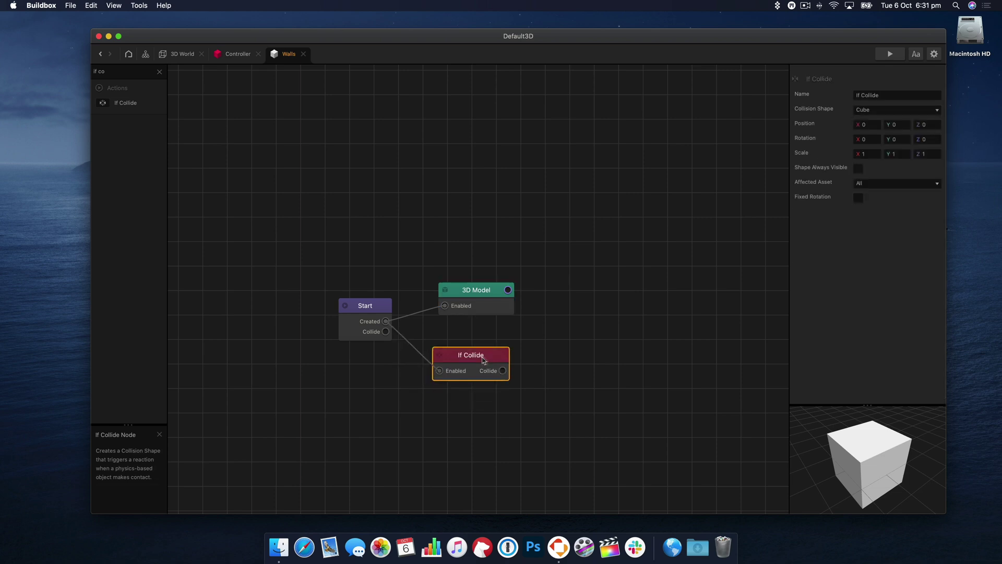
{"action": "left_click", "coordinate": [117, 70]}
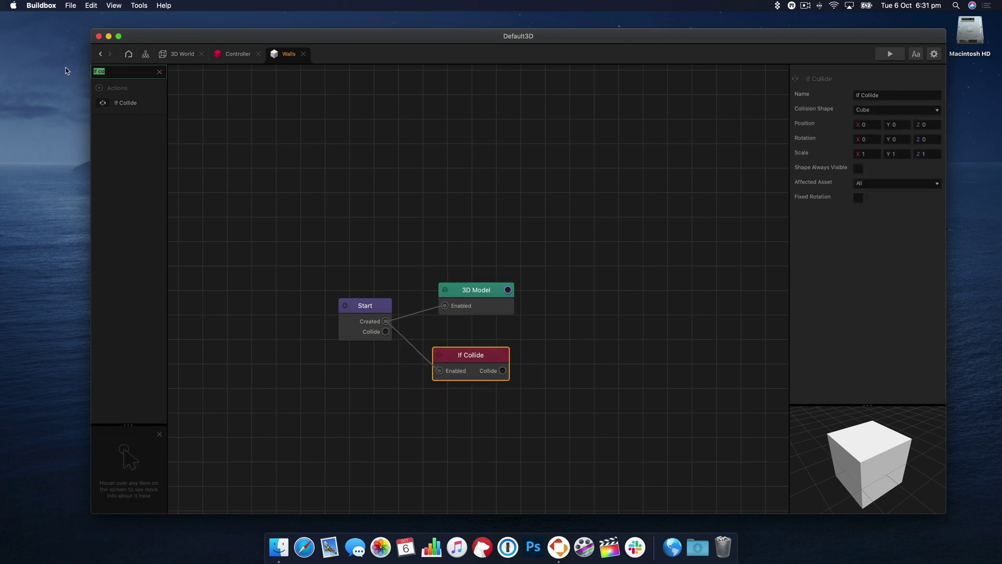
{"action": "type", "text": "col"}
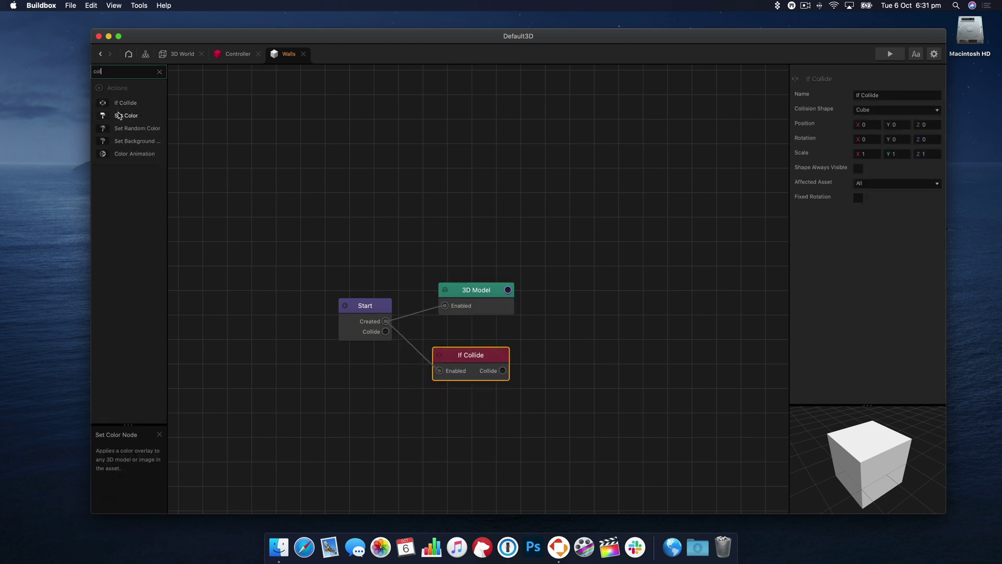
{"action": "left_click_drag", "start_coordinate": [589, 386], "coordinate": [589, 385]}
{"action": "left_click_drag", "start_coordinate": [503, 371], "coordinate": [582, 333]}
{"action": "left_click", "coordinate": [896, 110]}
{"action": "left_click", "coordinate": [653, 307]}
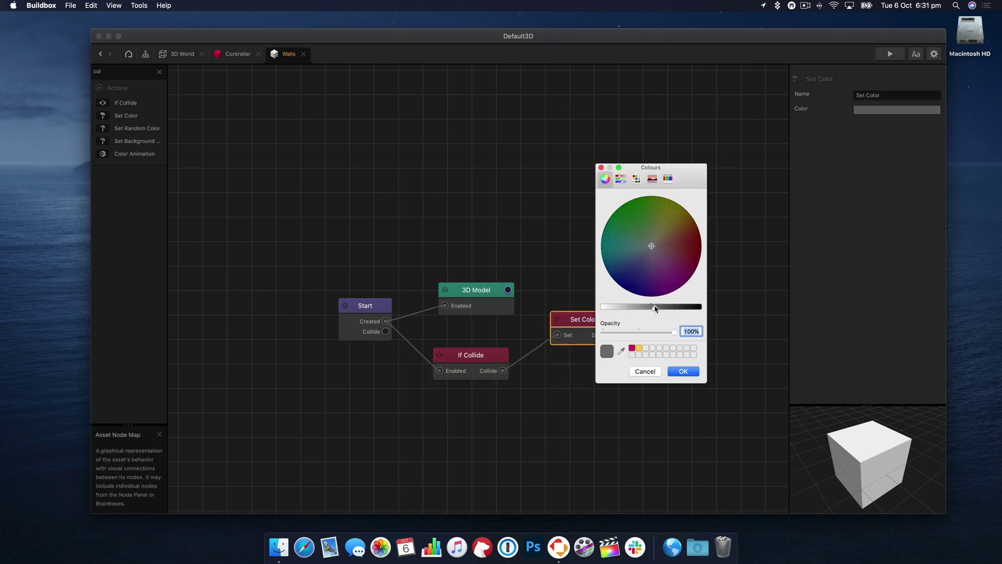
{"action": "left_click", "coordinate": [658, 197]}
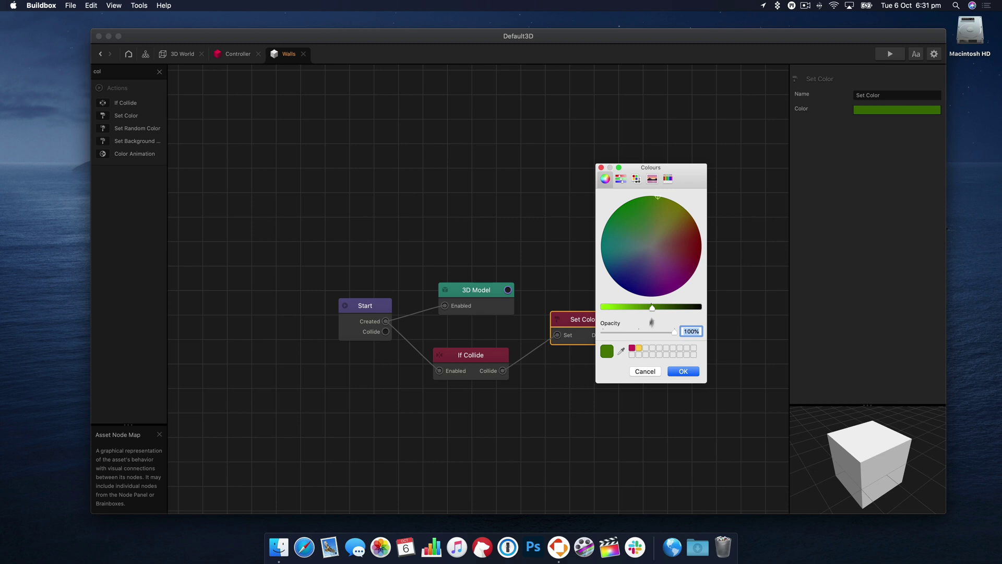
{"action": "left_click", "coordinate": [631, 308]}
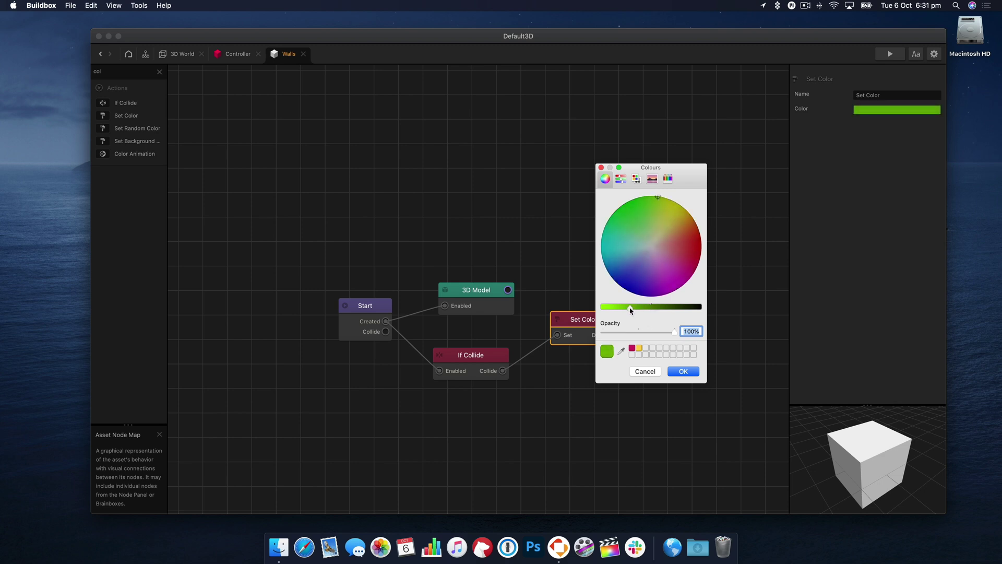
{"action": "left_click", "coordinate": [694, 372]}
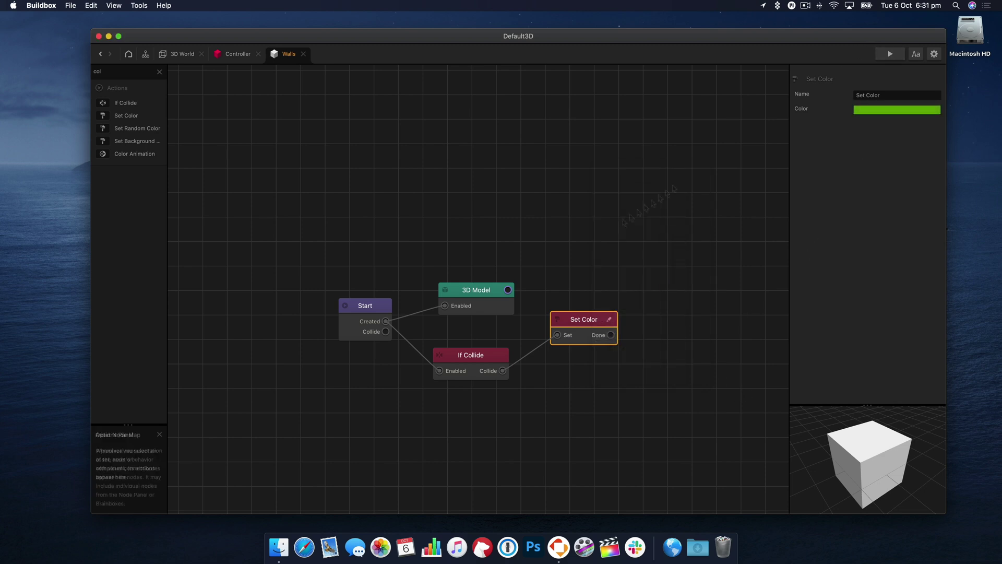
Keep If Collide's shape as Cube and make Sphere the affected asset
{"action": "left_click", "coordinate": [468, 368]}
{"action": "left_click", "coordinate": [886, 111]}
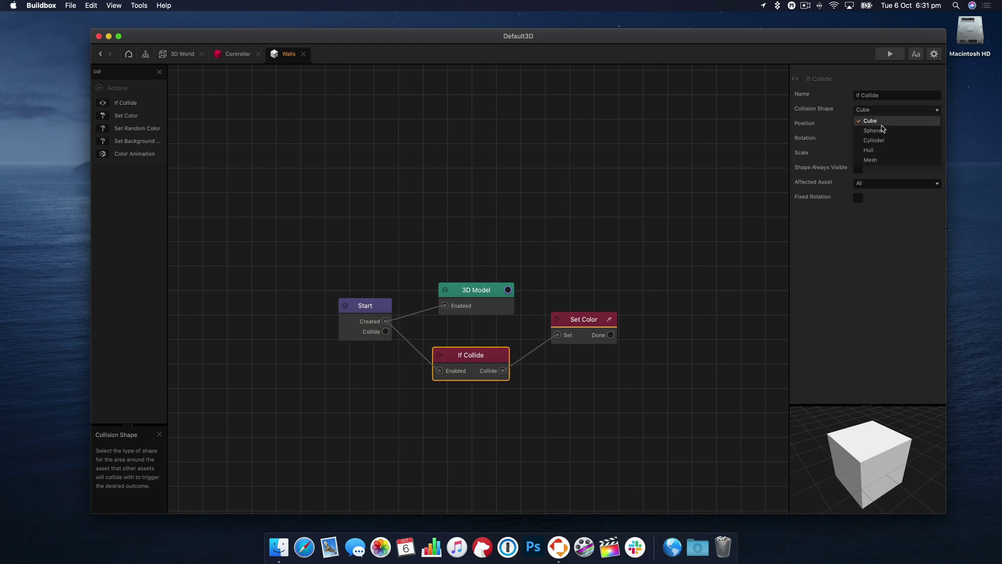
{"action": "left_click", "coordinate": [814, 126]}
{"action": "left_click", "coordinate": [883, 182]}
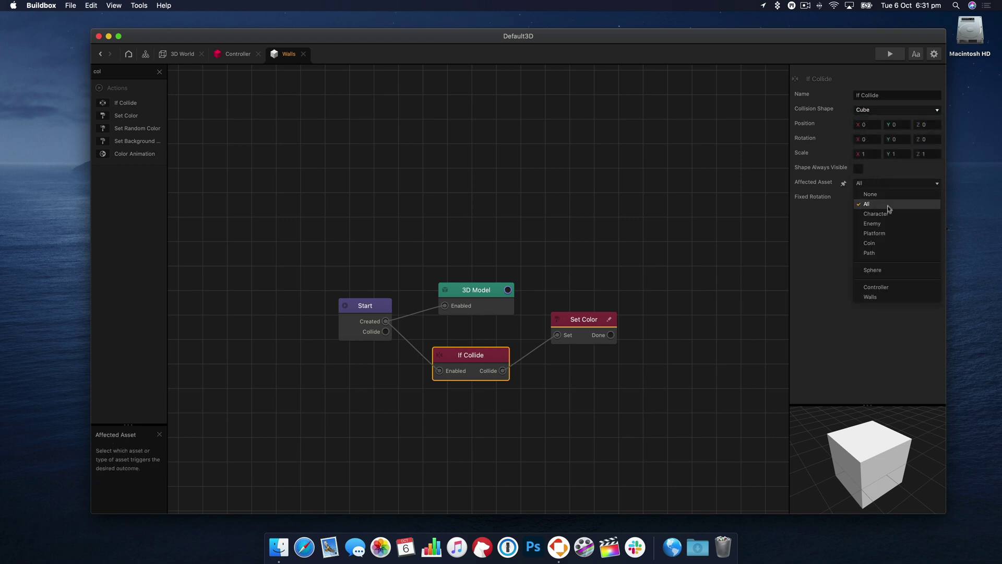
{"action": "left_click", "coordinate": [891, 269]}
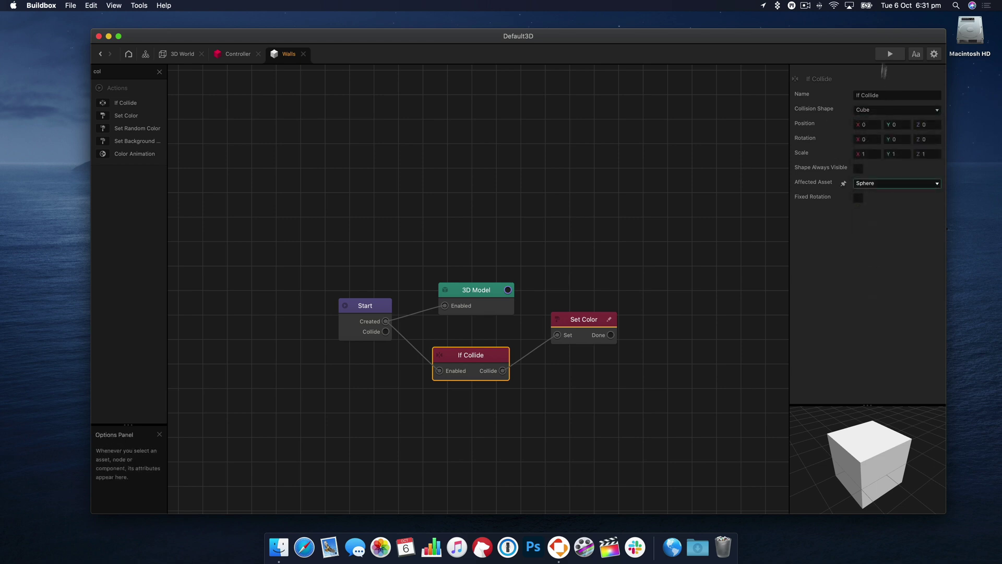
Preview the game, tilting the maze so the ball hits the walls
{"action": "left_click", "coordinate": [890, 54]}
{"action": "left_click_drag", "start_coordinate": [712, 364], "coordinate": [922, 421]}
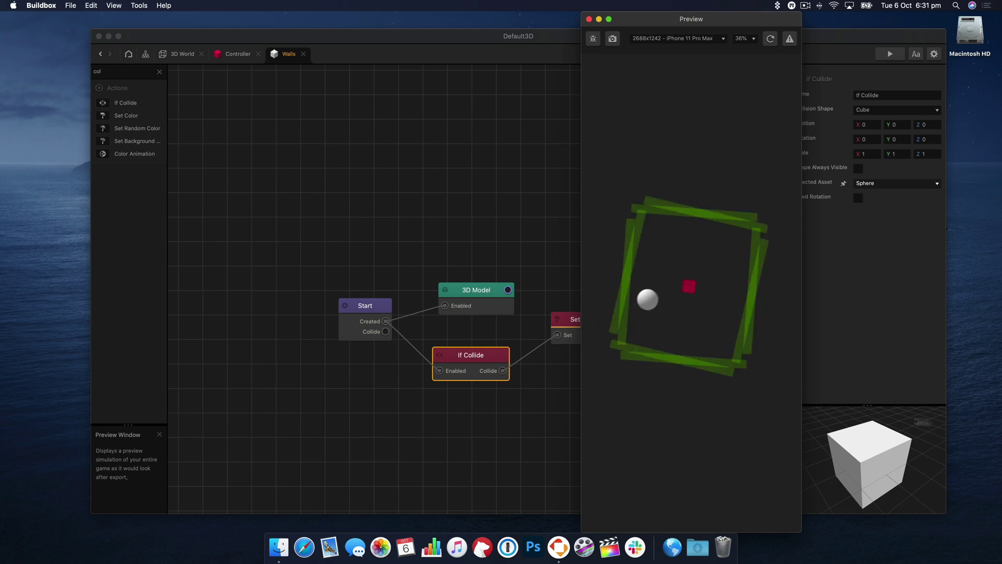
{"action": "left_click", "coordinate": [590, 19]}
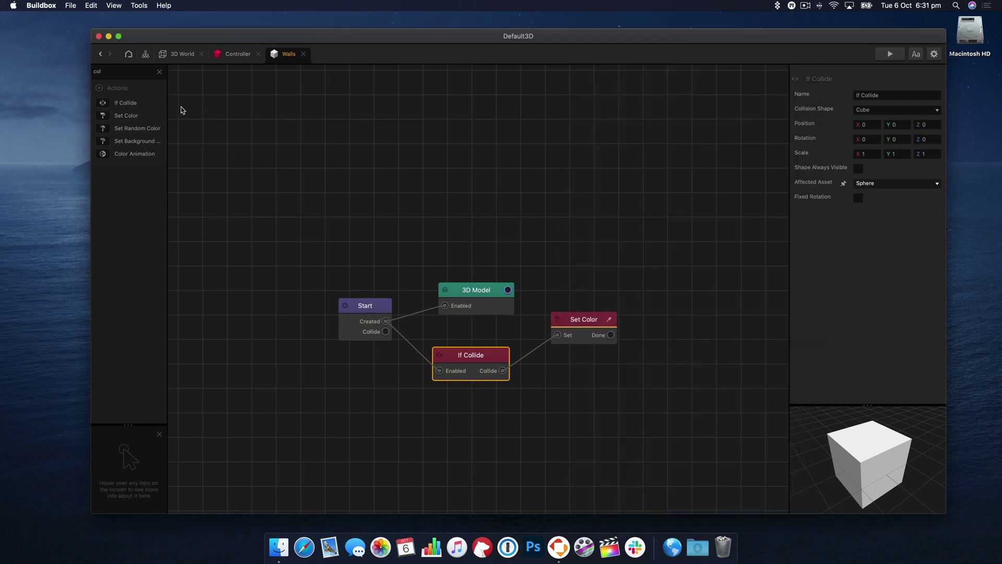
Add an If Collide node to the Controller graph, delete it, and return to 3D World
{"action": "left_click", "coordinate": [237, 54]}
{"action": "left_click", "coordinate": [136, 70]}
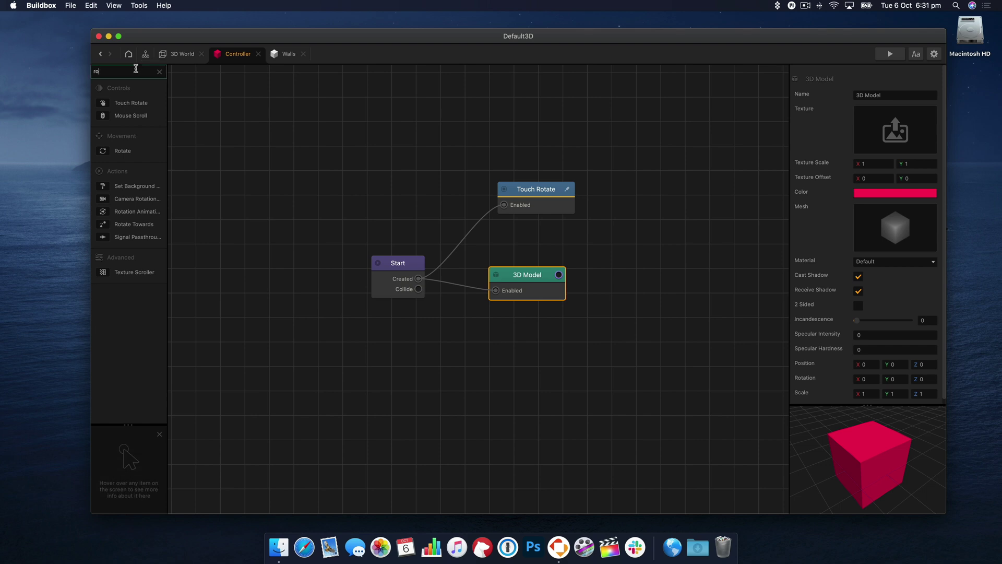
{"action": "type", "text": "if"}
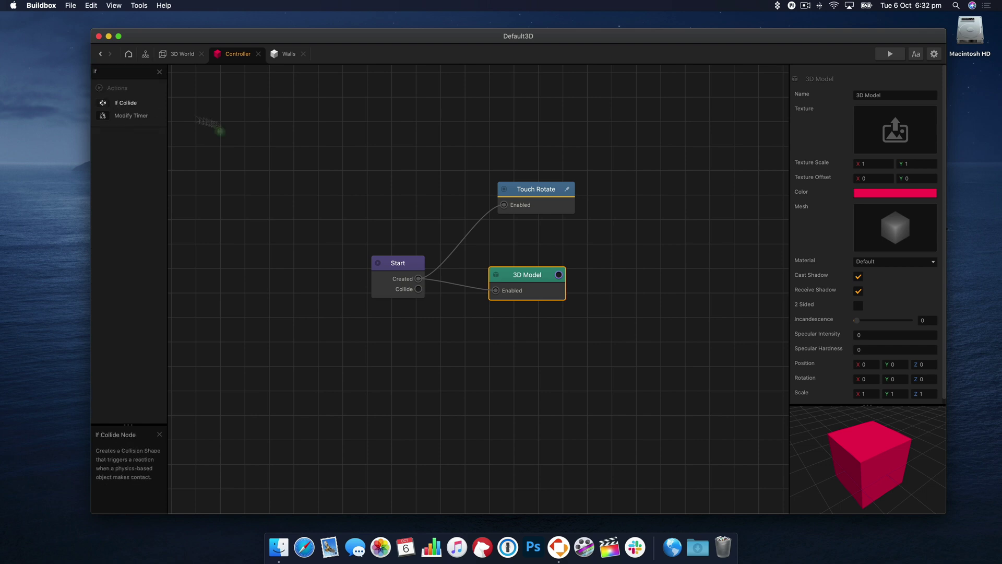
{"action": "left_click_drag", "start_coordinate": [445, 326], "coordinate": [445, 325]}
{"action": "left_click", "coordinate": [416, 282]}
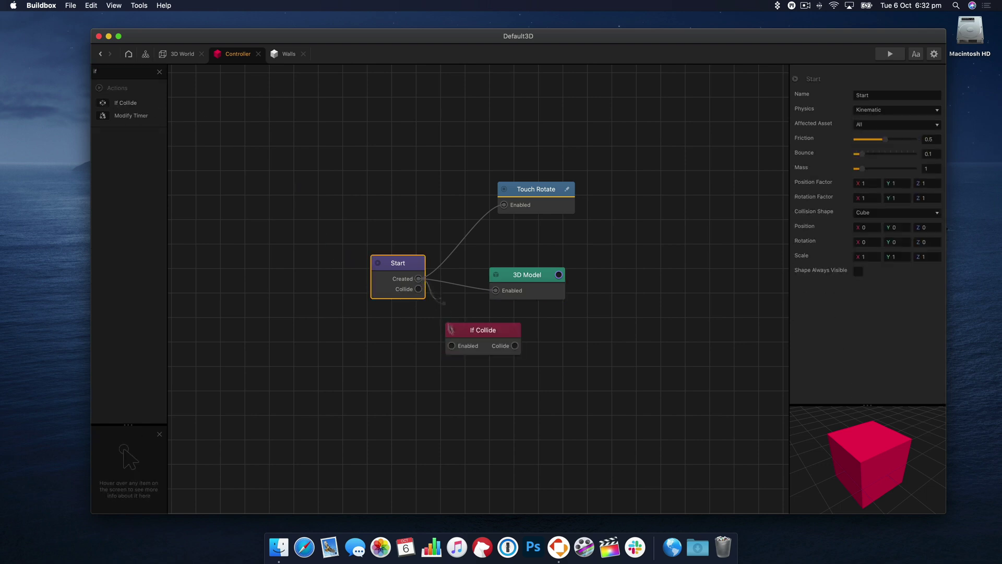
{"action": "left_click", "coordinate": [453, 349]}
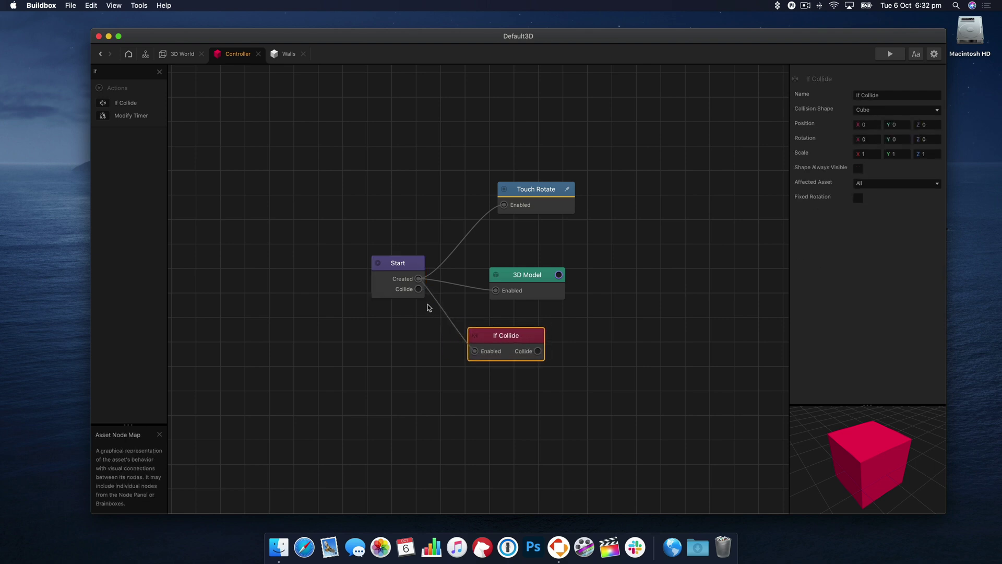
{"action": "left_click", "coordinate": [506, 339]}
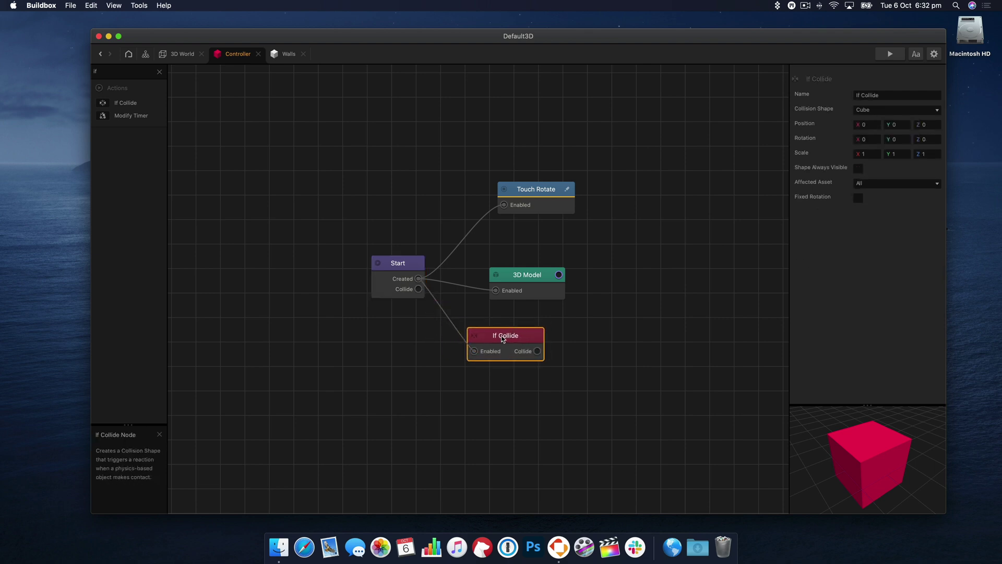
{"action": "key", "text": "BackSpace"}
{"action": "left_click", "coordinate": [182, 54]}
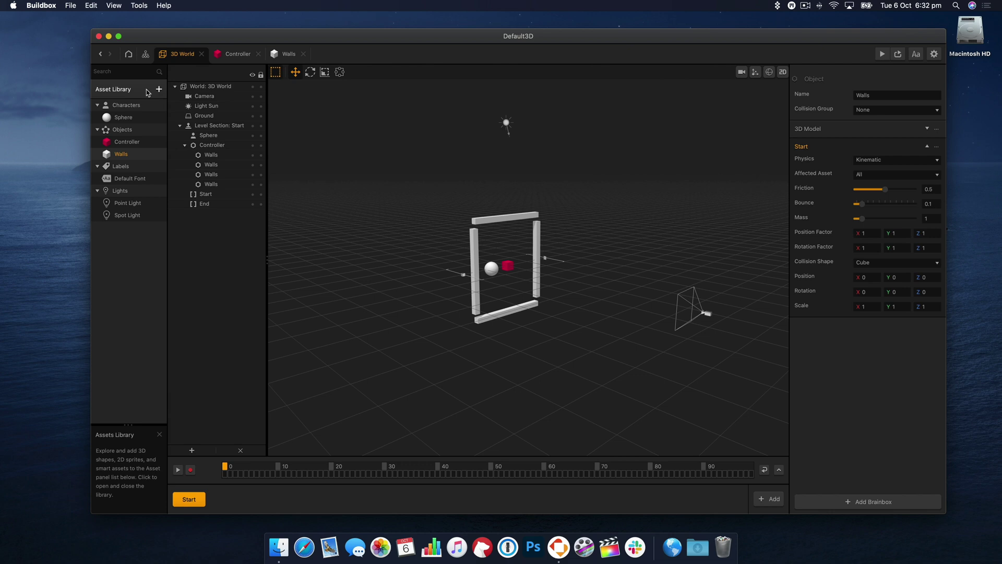
In the Sphere graph, add an If Collide node from Start targeting Controller
{"action": "double_click", "coordinate": [123, 117]}
{"action": "left_click", "coordinate": [123, 72]}
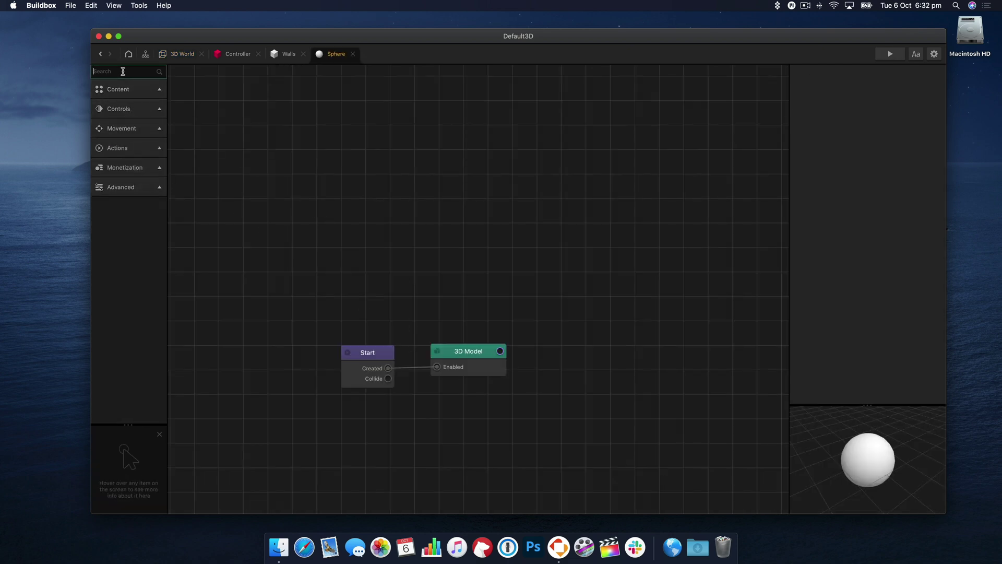
{"action": "type", "text": "if col"}
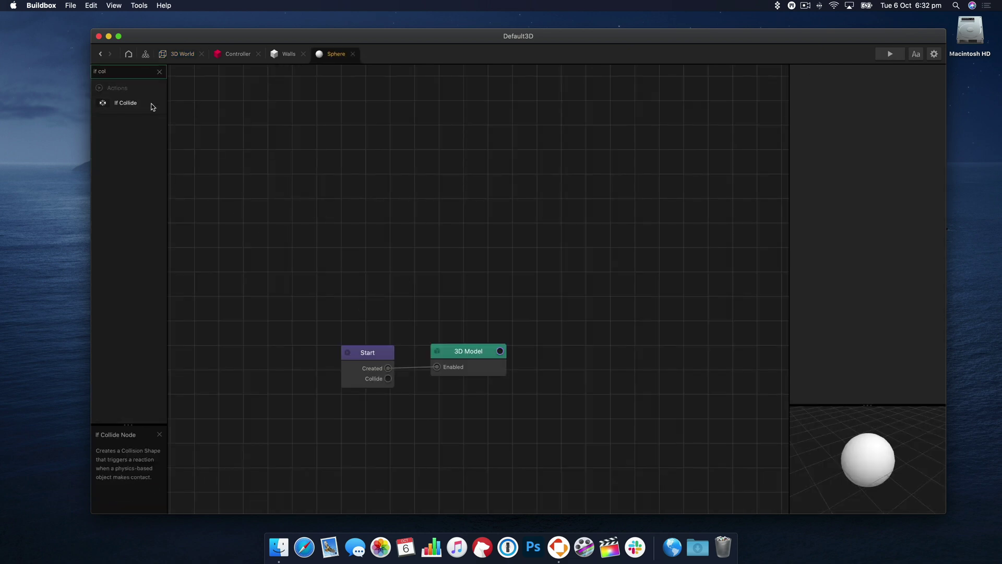
{"action": "left_click_drag", "start_coordinate": [370, 209], "coordinate": [464, 295]}
{"action": "left_click_drag", "start_coordinate": [388, 368], "coordinate": [465, 426]}
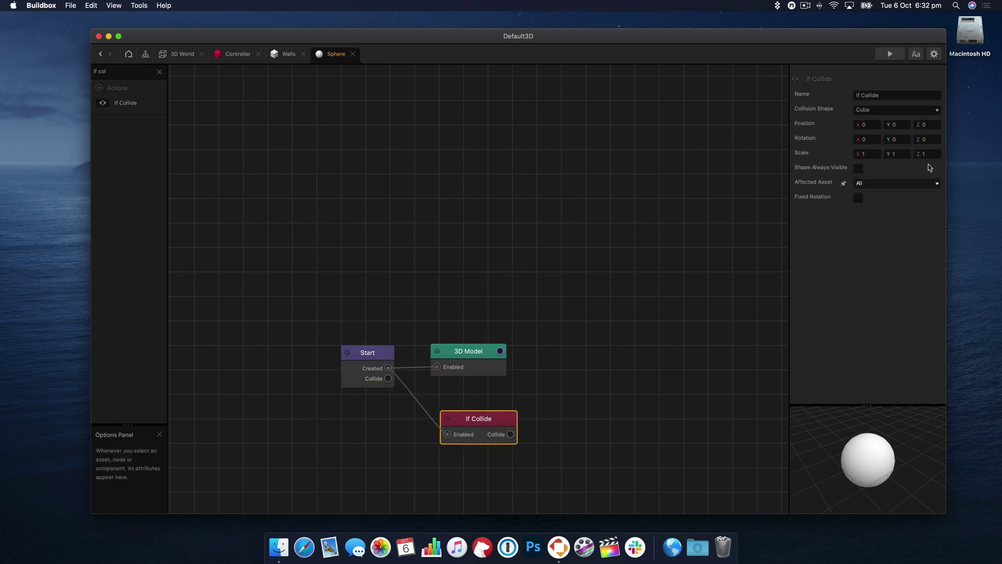
{"action": "left_click", "coordinate": [904, 184]}
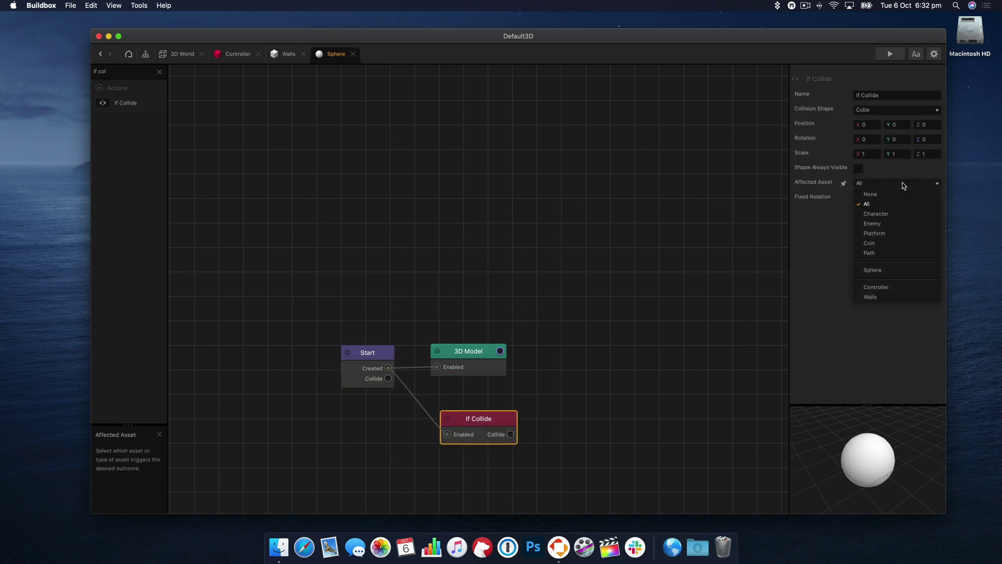
{"action": "left_click", "coordinate": [896, 287]}
Add a Debris Explosion node triggered by the Collide output
{"action": "left_click", "coordinate": [95, 70]}
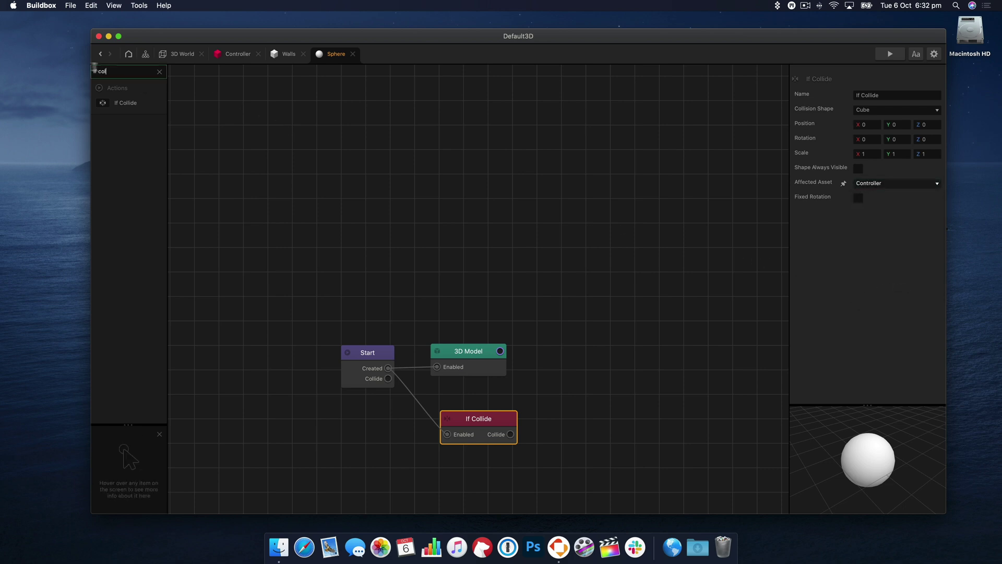
{"action": "type", "text": "ex"}
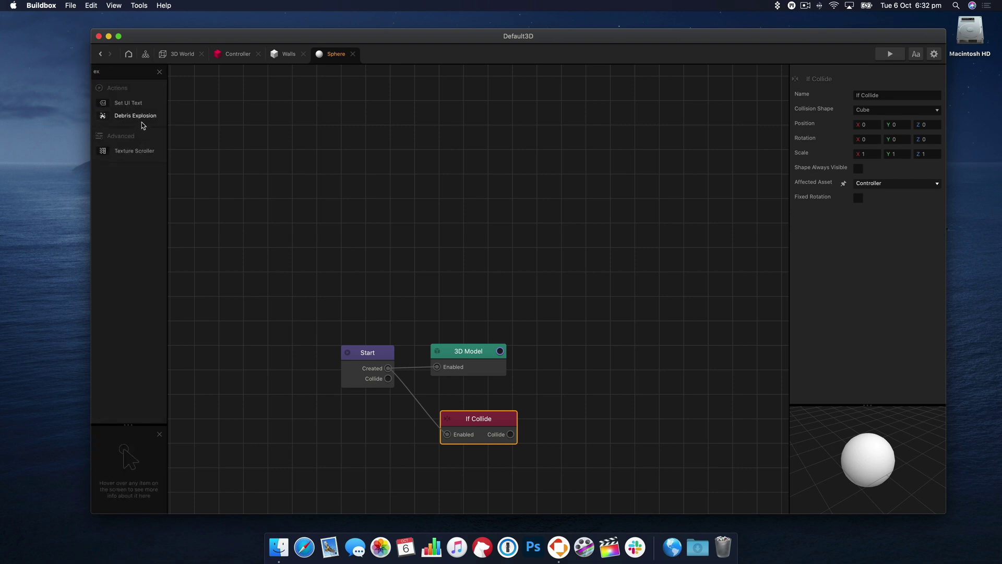
{"action": "left_click_drag", "start_coordinate": [583, 313], "coordinate": [561, 395]}
{"action": "left_click", "coordinate": [513, 434]}
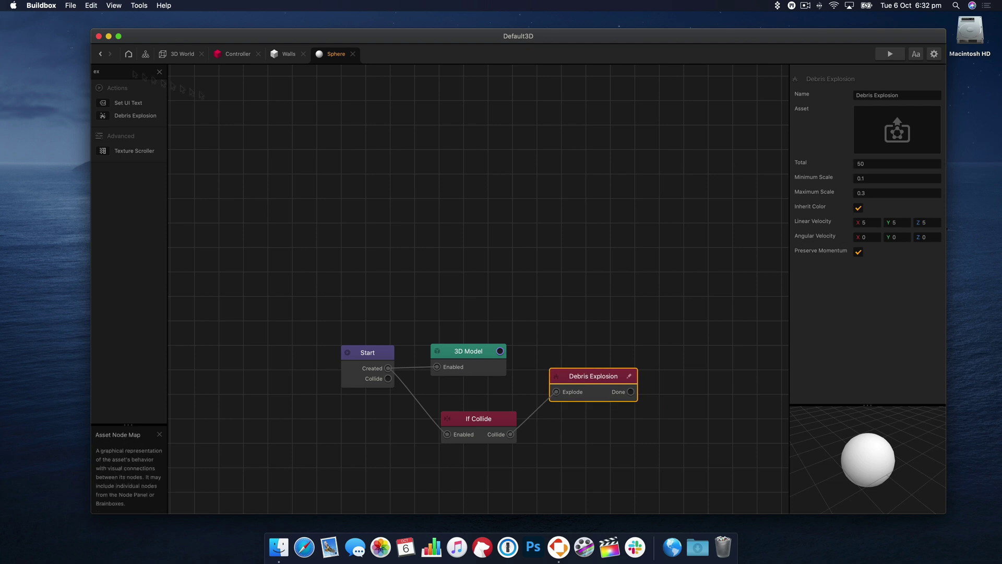
{"action": "left_click", "coordinate": [159, 71]}
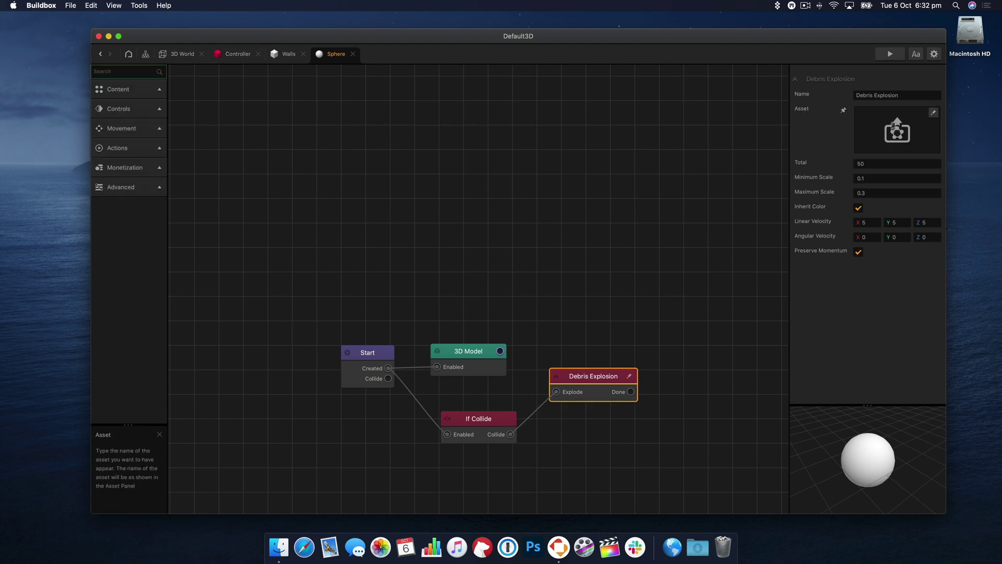
Add a new sphere shape from the shape library as an object asset
{"action": "left_click", "coordinate": [182, 54]}
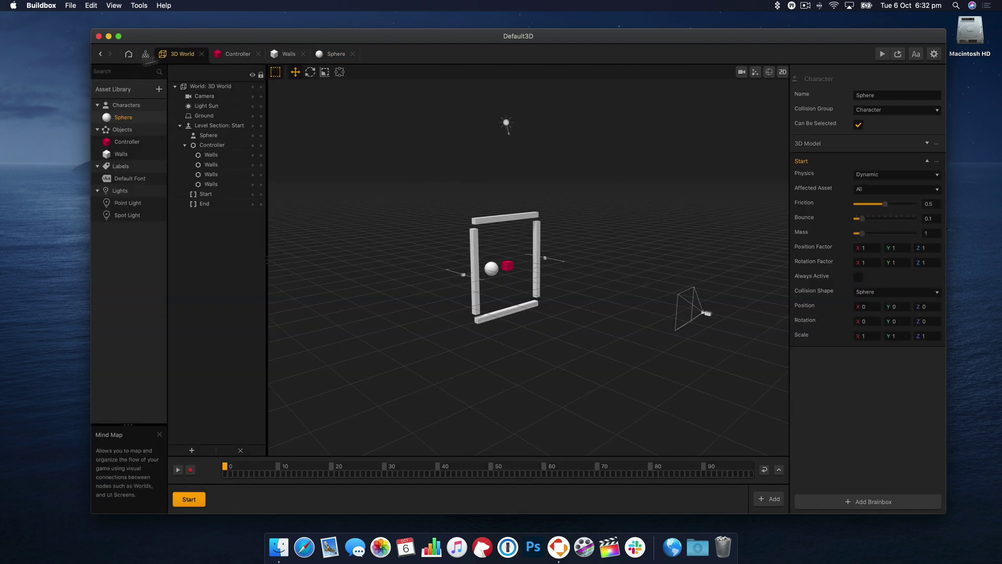
{"action": "left_click", "coordinate": [159, 90]}
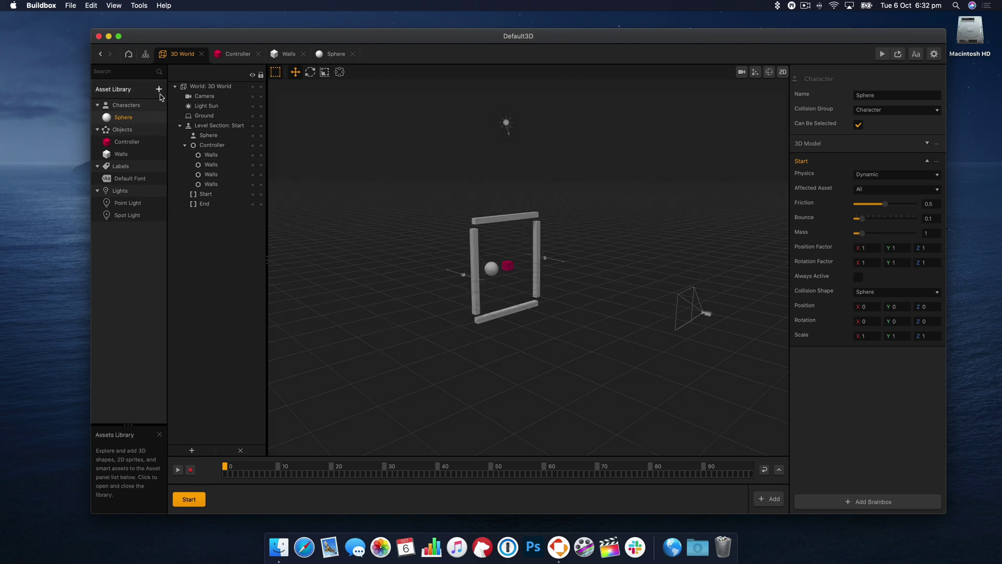
{"action": "double_click", "coordinate": [588, 131]}
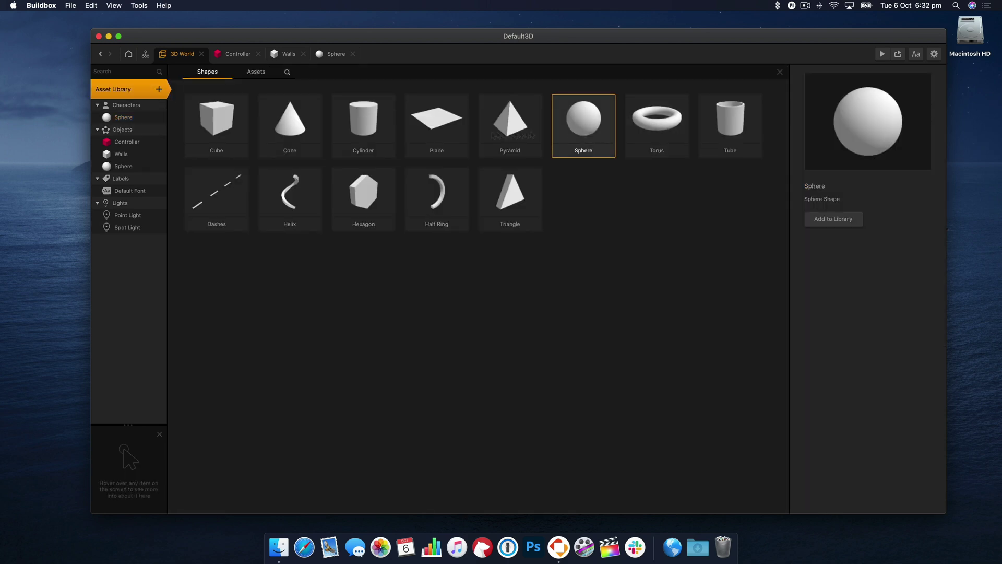
{"action": "left_click", "coordinate": [140, 167]}
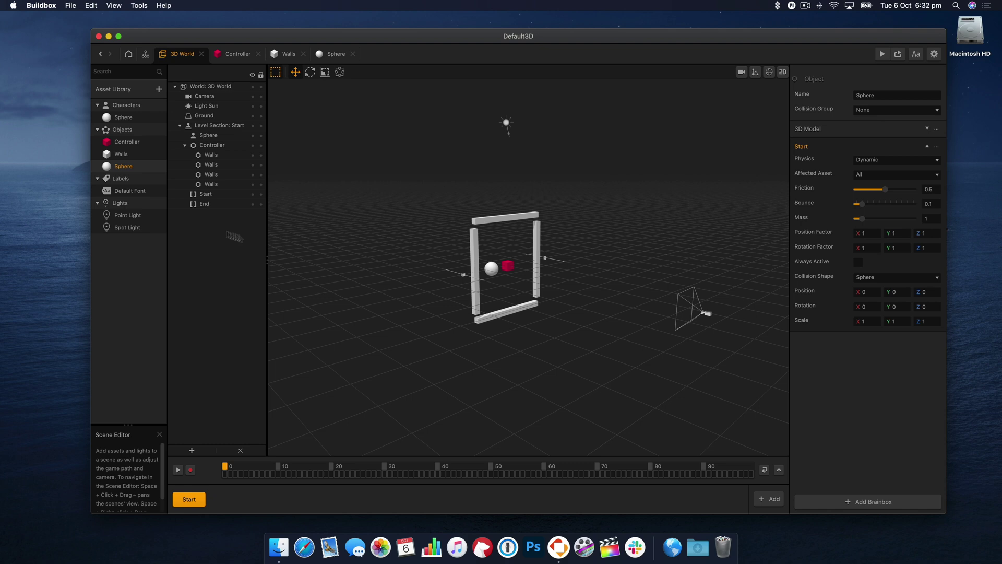
Rename the duplicate sphere asset to Debris and reopen the Sphere character's graph
{"action": "double_click", "coordinate": [129, 167]}
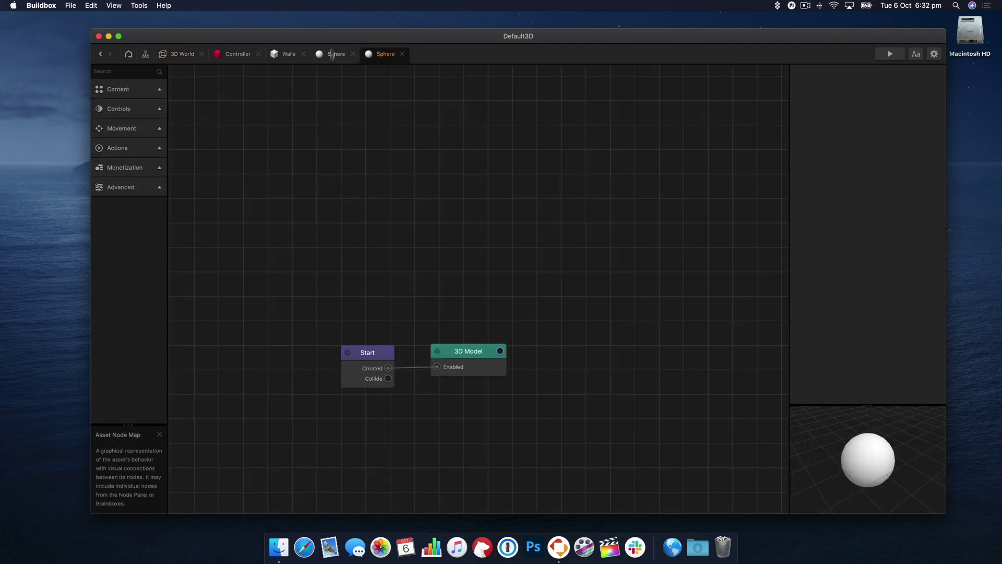
{"action": "left_click", "coordinate": [182, 54]}
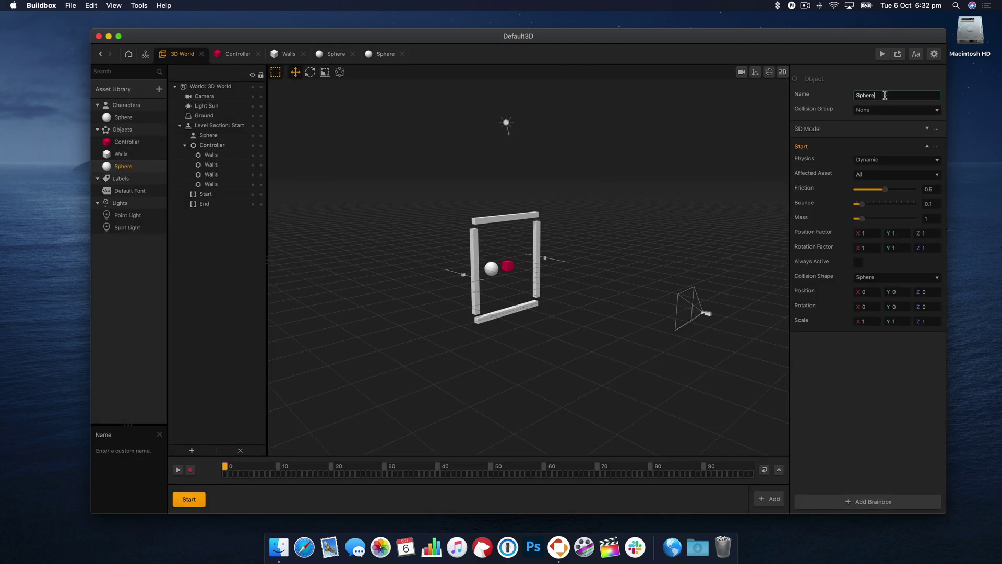
{"action": "type", "text": "Debris"}
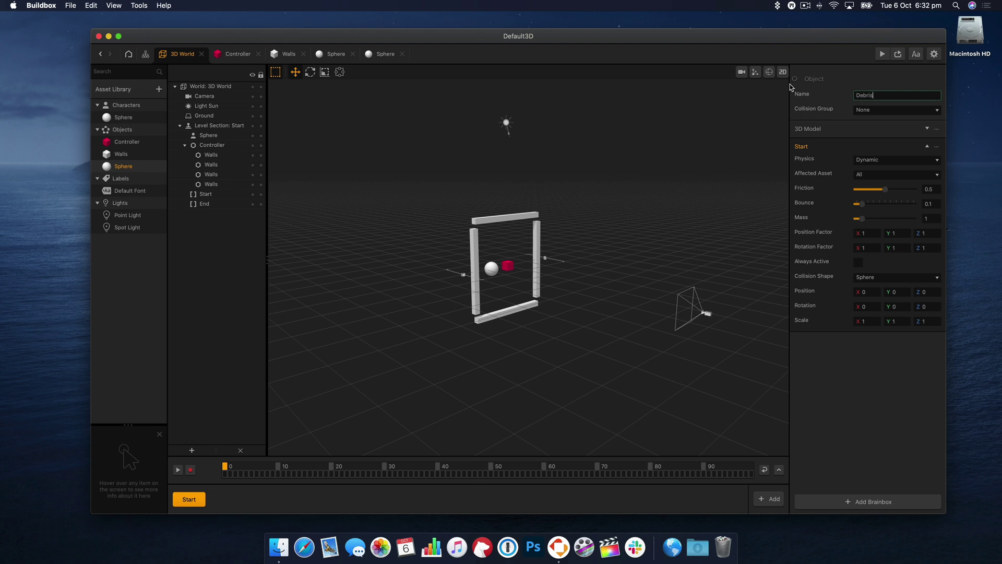
{"action": "key", "text": "Return"}
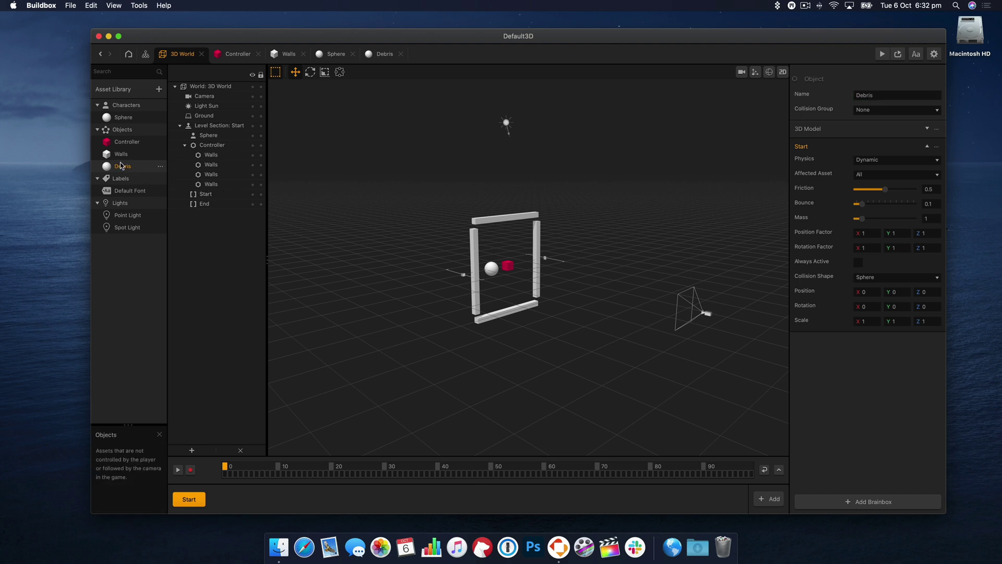
{"action": "double_click", "coordinate": [122, 117]}
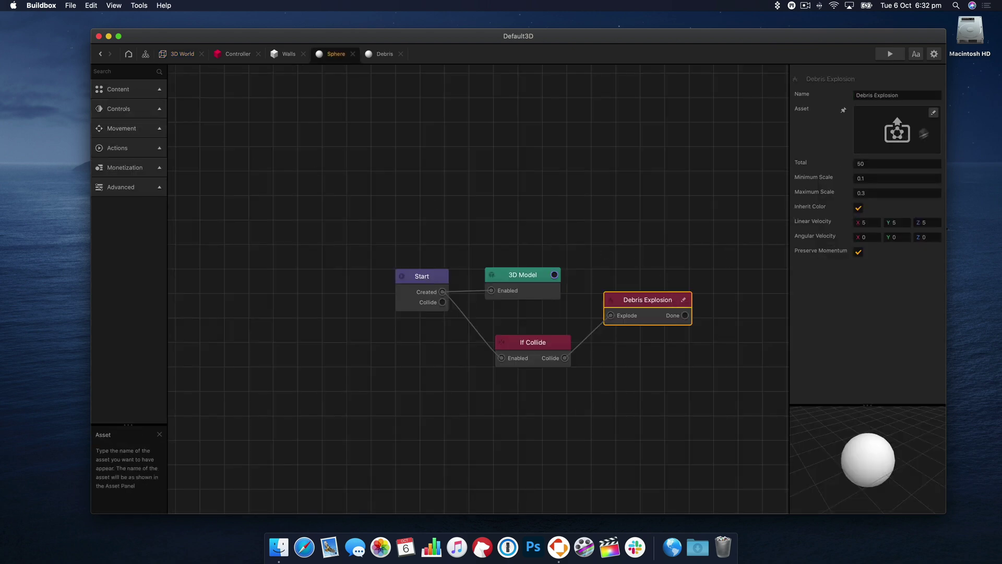
Make Debris Explosion spawn the Debris asset at maximum scale 0.2, then preview the burst
{"action": "left_click", "coordinate": [933, 112]}
{"action": "left_click", "coordinate": [311, 232]}
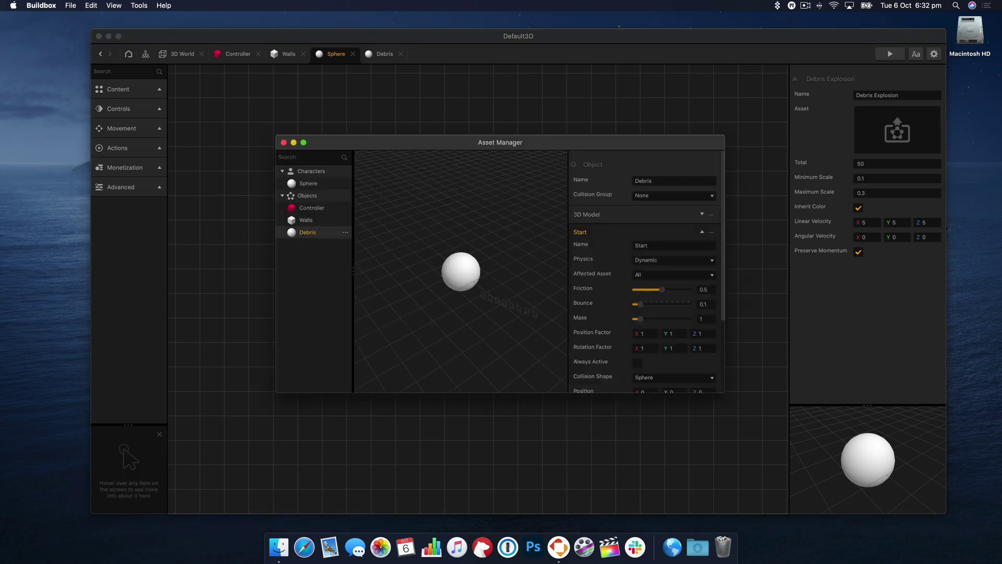
{"action": "scroll", "coordinate": [627, 332], "scroll_direction": "down", "scroll_amount": 5}
{"action": "left_click", "coordinate": [629, 384]}
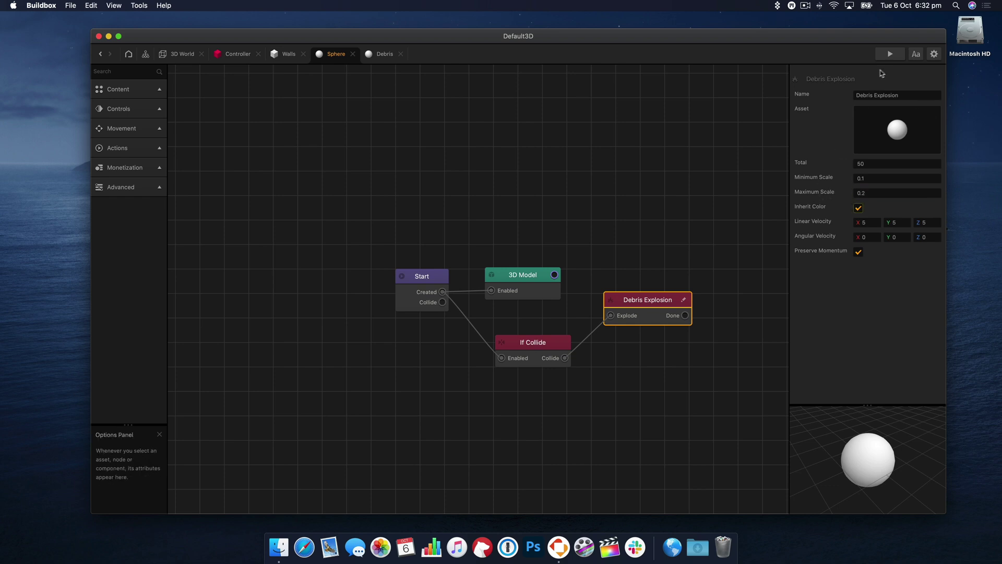
{"action": "left_click", "coordinate": [889, 52]}
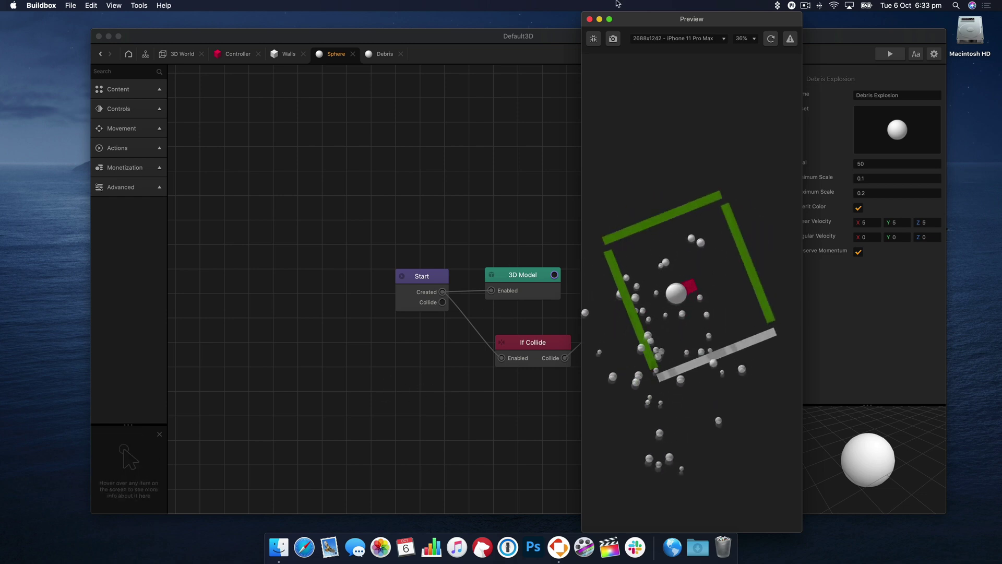
{"action": "left_click", "coordinate": [590, 18]}
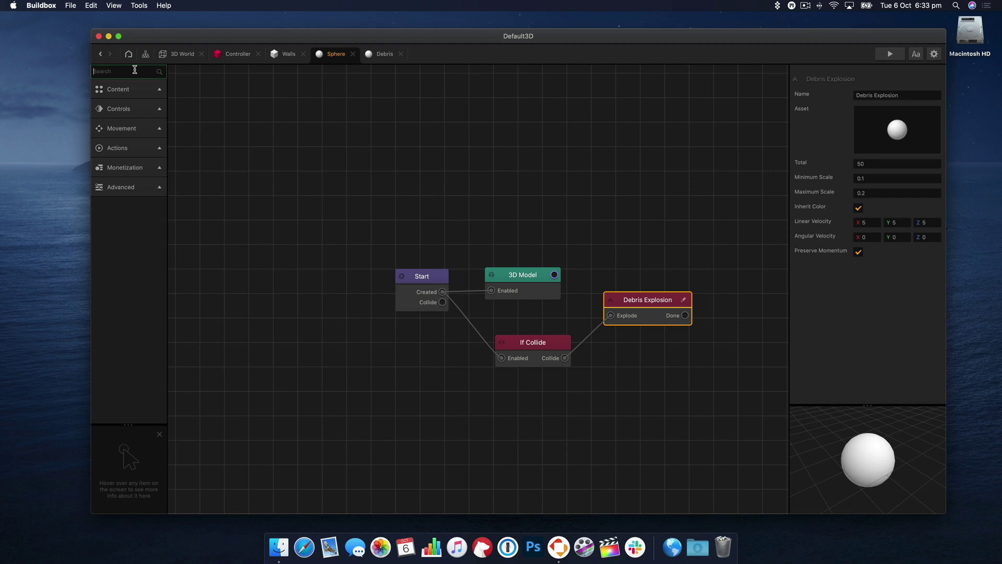
Add a Remove node fired by Debris Explosion's Done output and preview the result
{"action": "type", "text": "remo"}
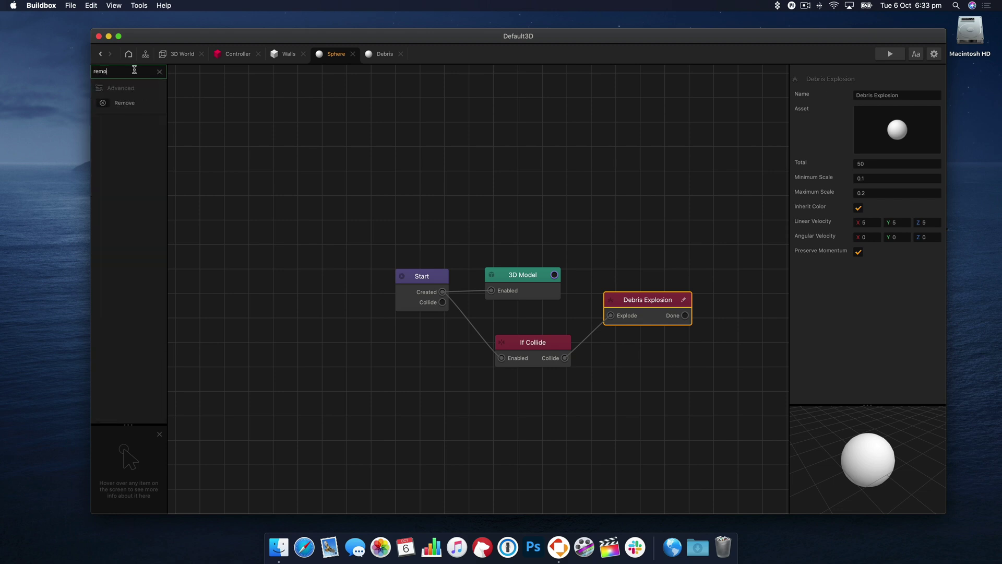
{"action": "left_click_drag", "start_coordinate": [665, 219], "coordinate": [666, 218]}
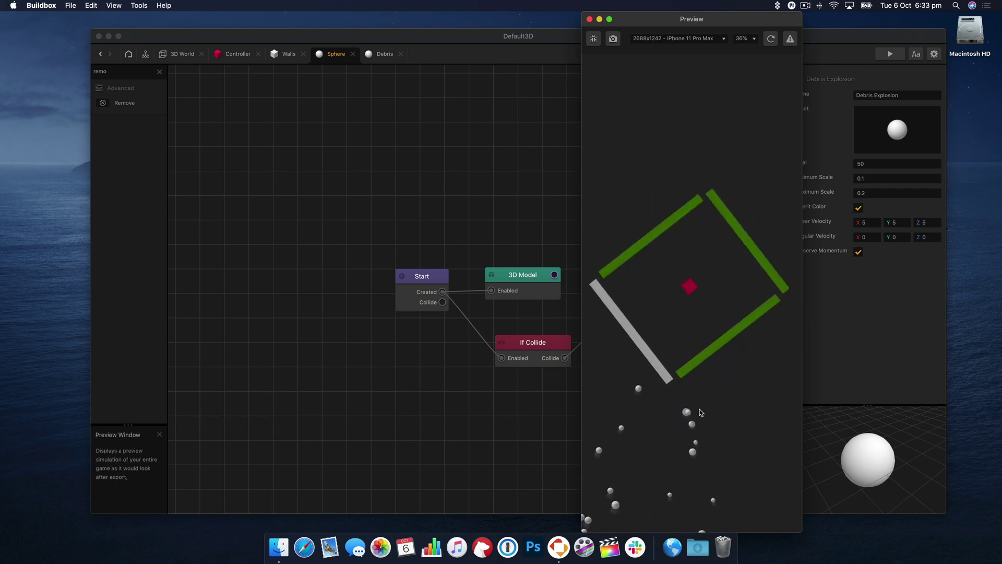
{"action": "left_click", "coordinate": [589, 19]}
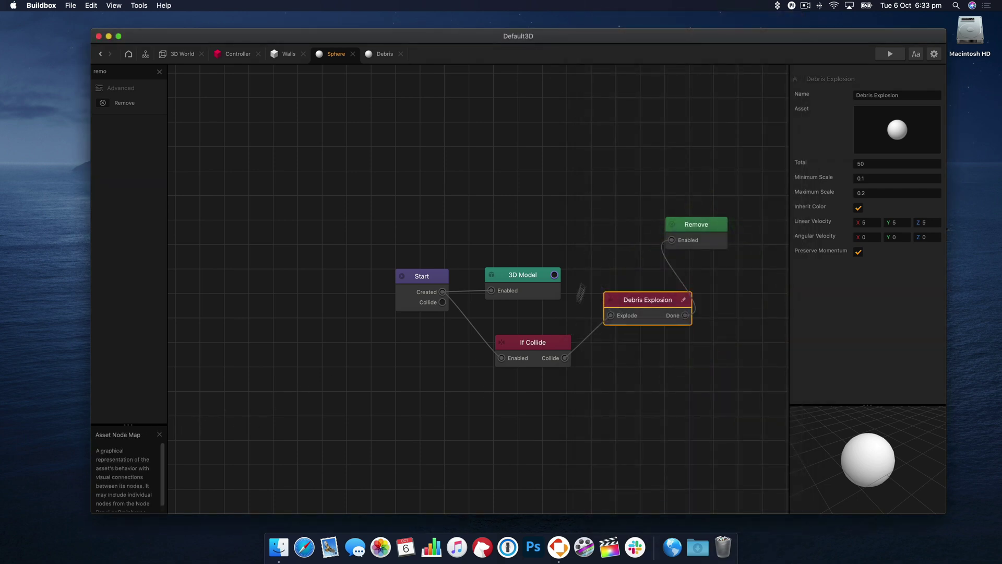
{"action": "left_click", "coordinate": [521, 277]}
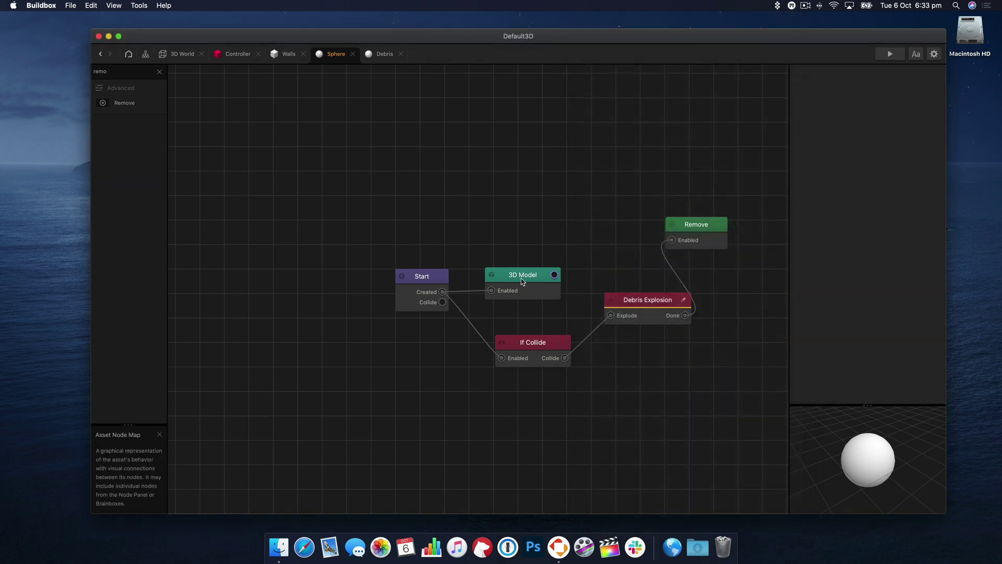
Add a Position Limiter to the Debris graph, linked to Start's Created output
{"action": "left_click", "coordinate": [160, 72]}
{"action": "type", "text": "li"}
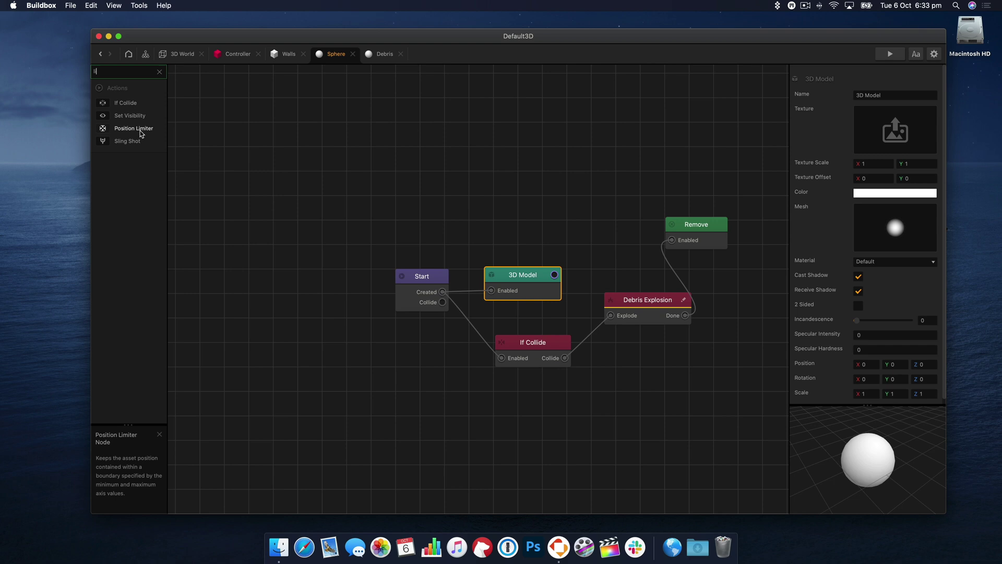
{"action": "left_click_drag", "start_coordinate": [532, 189], "coordinate": [472, 195]}
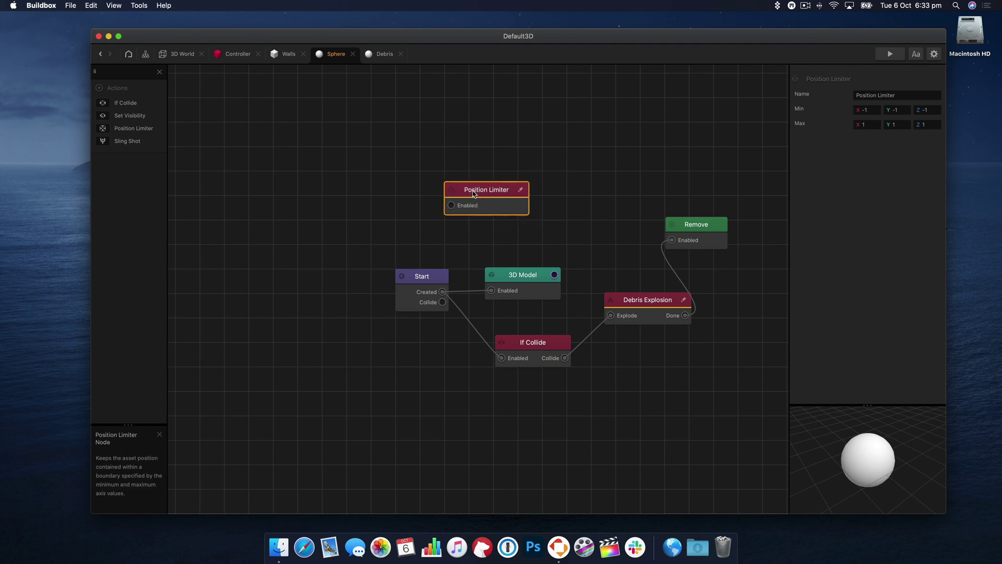
{"action": "left_click", "coordinate": [384, 54]}
{"action": "left_click", "coordinate": [128, 54]}
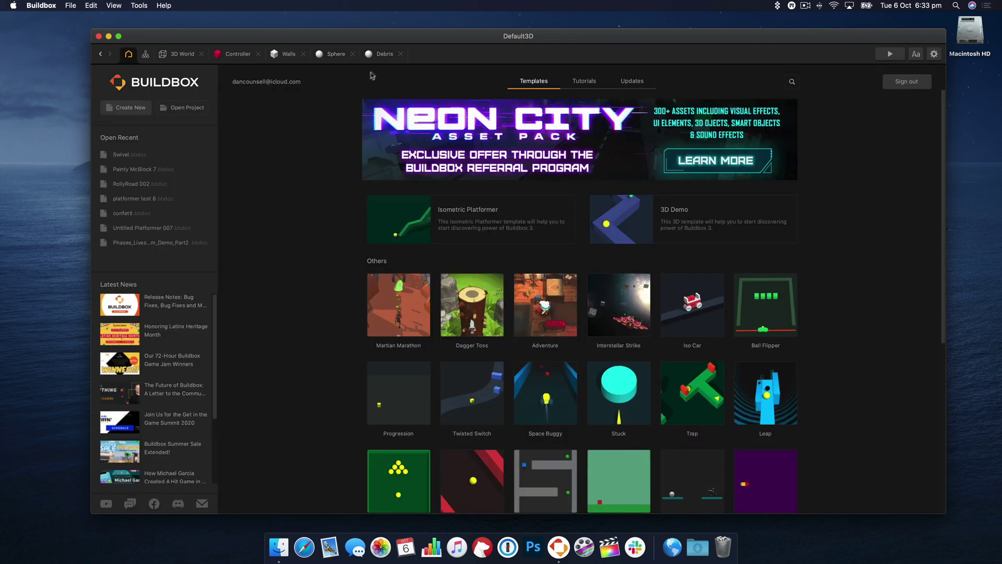
{"action": "left_click", "coordinate": [386, 55]}
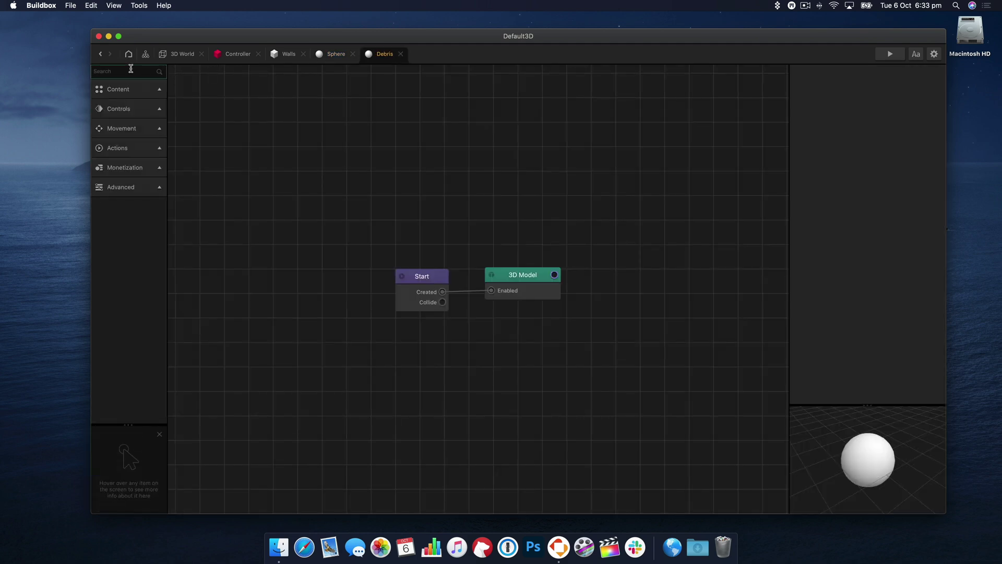
{"action": "type", "text": "lim"}
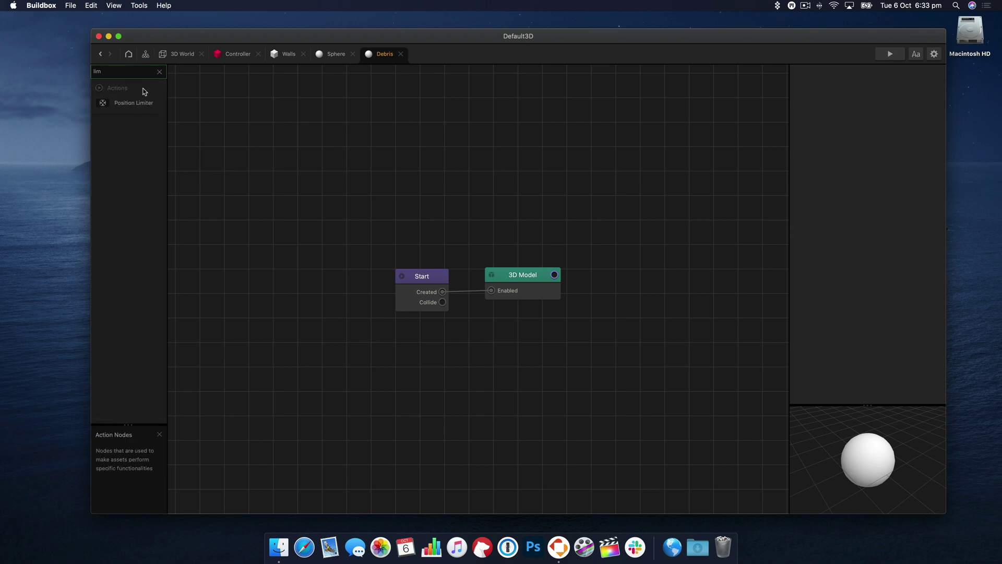
{"action": "left_click_drag", "start_coordinate": [133, 103], "coordinate": [540, 230]}
{"action": "left_click", "coordinate": [444, 292]}
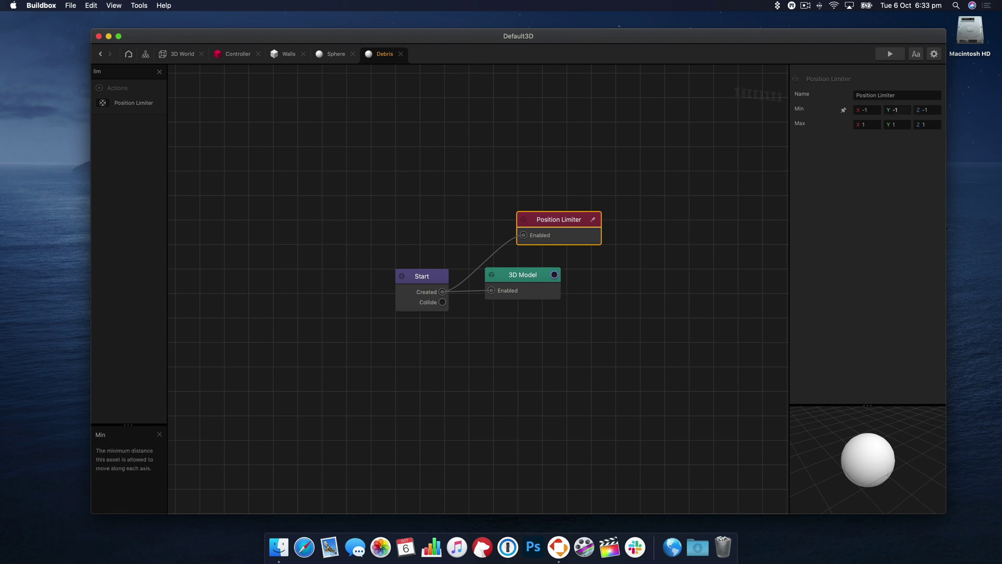
Check the Sphere's position in the 3D World scene
{"action": "left_click", "coordinate": [171, 52]}
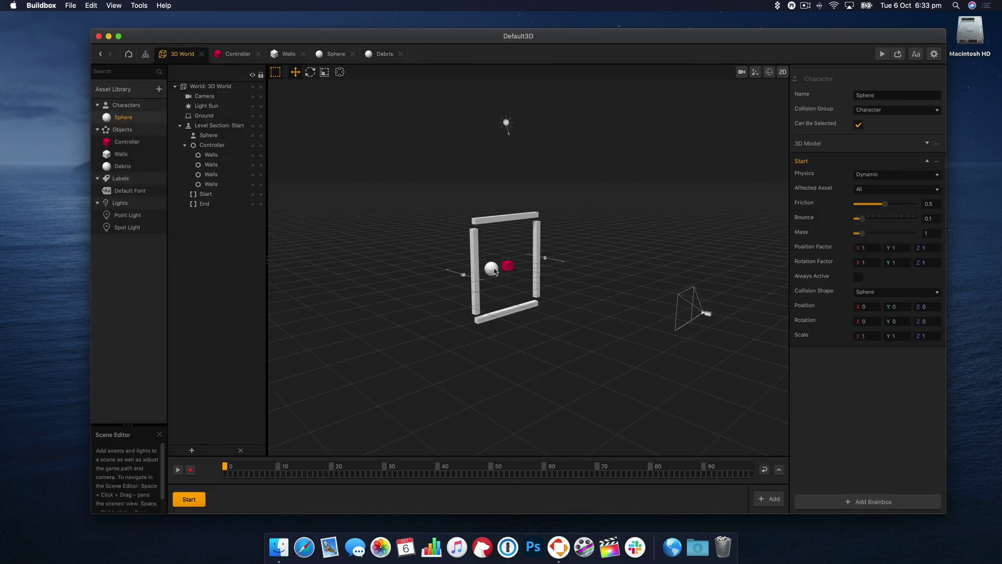
{"action": "left_click", "coordinate": [493, 270]}
{"action": "left_click", "coordinate": [486, 259]}
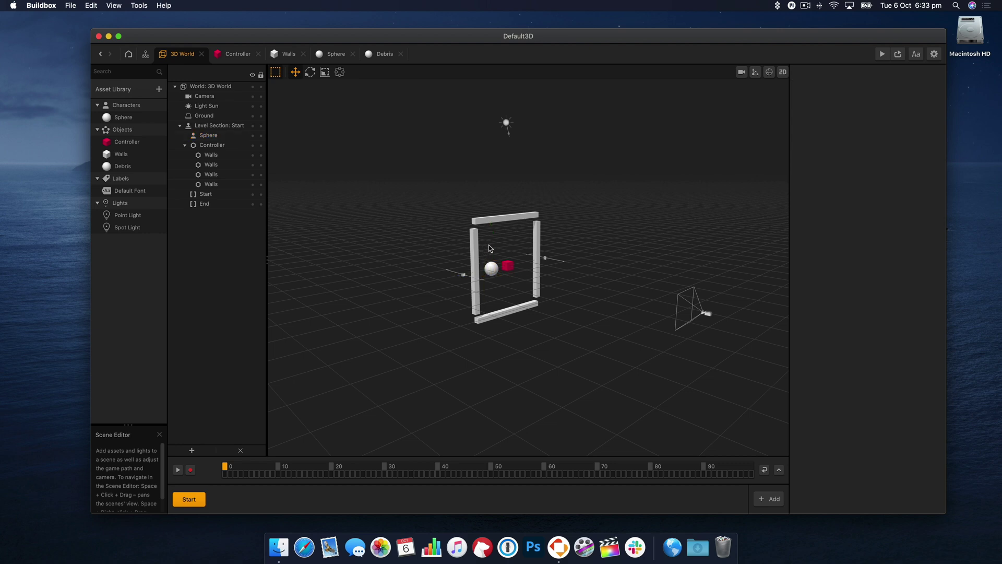
{"action": "left_click", "coordinate": [490, 270]}
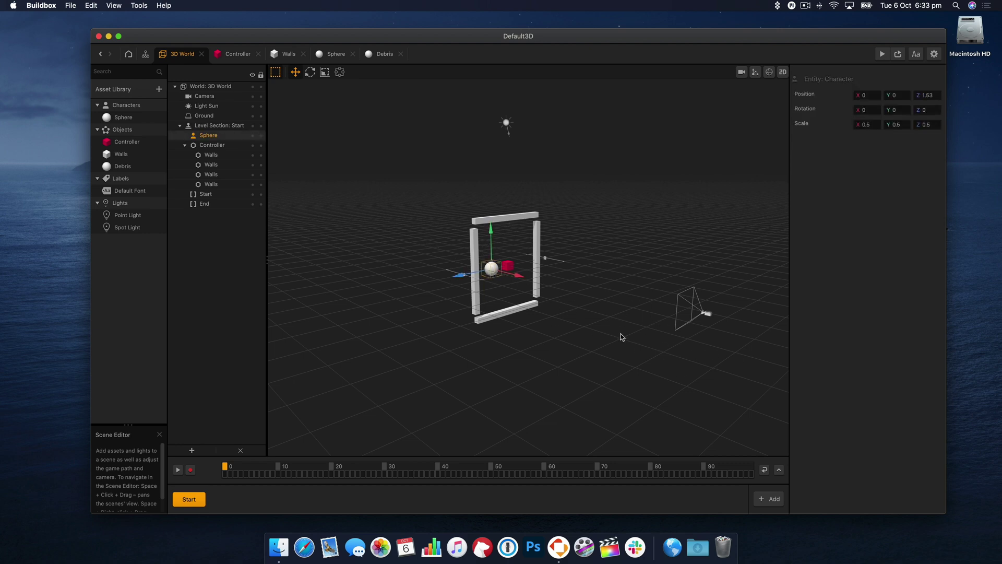
{"action": "left_click", "coordinate": [570, 276]}
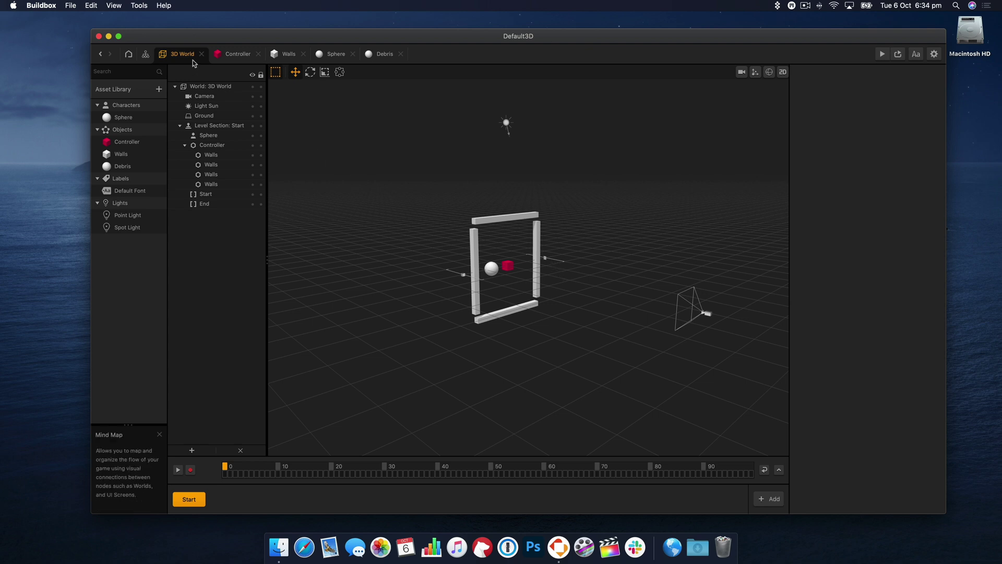
Set the Position Limiter's Min X and Max X to 0
{"action": "left_click", "coordinate": [385, 54]}
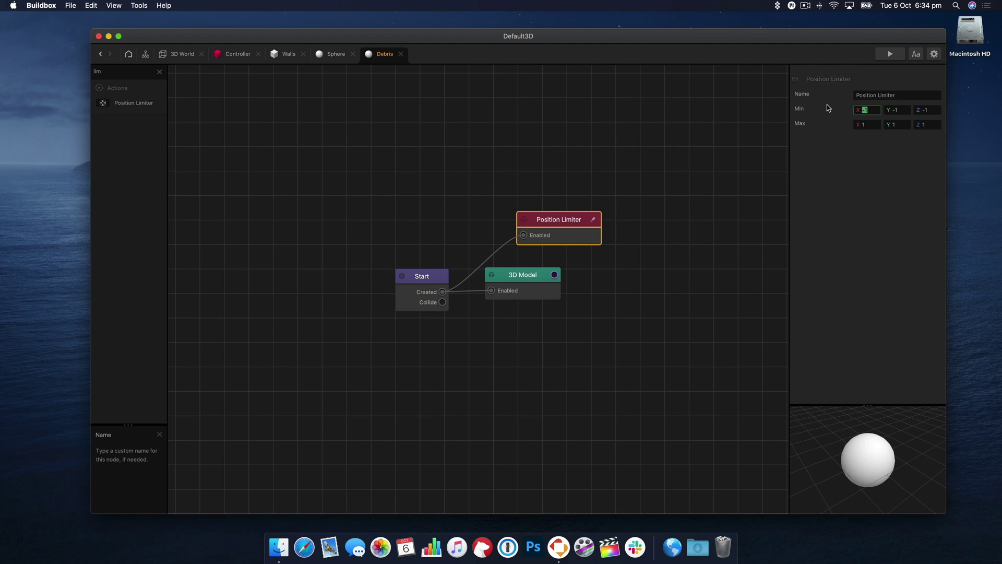
{"action": "type", "text": "0"}
{"action": "key", "text": "Tab"}
{"action": "key", "text": "Tab"}
{"action": "key", "text": "Tab"}
{"action": "type", "text": "0"}
{"action": "key", "text": "Tab"}
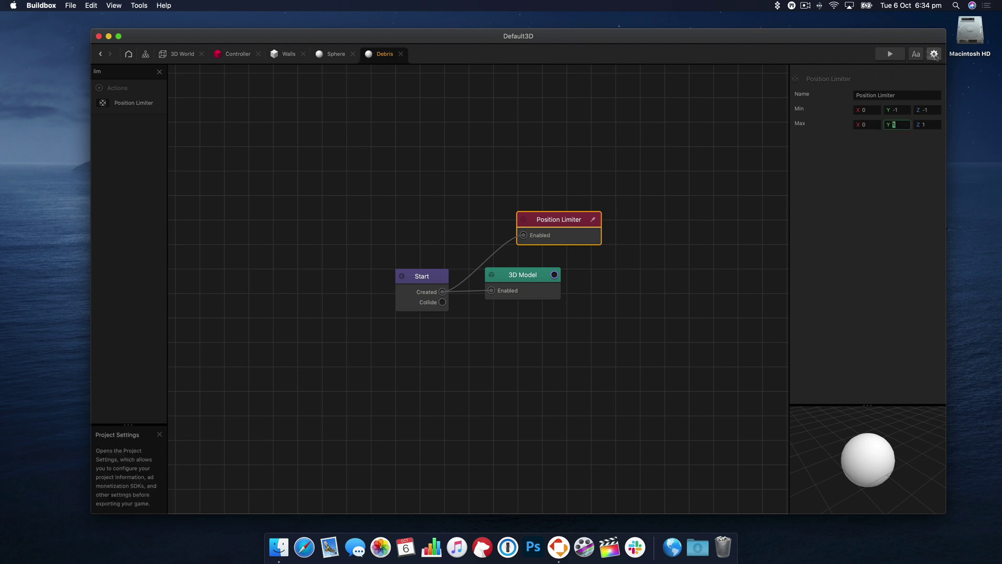
Preview the game, rotating the walled box to watch the debris
{"action": "left_click", "coordinate": [889, 54]}
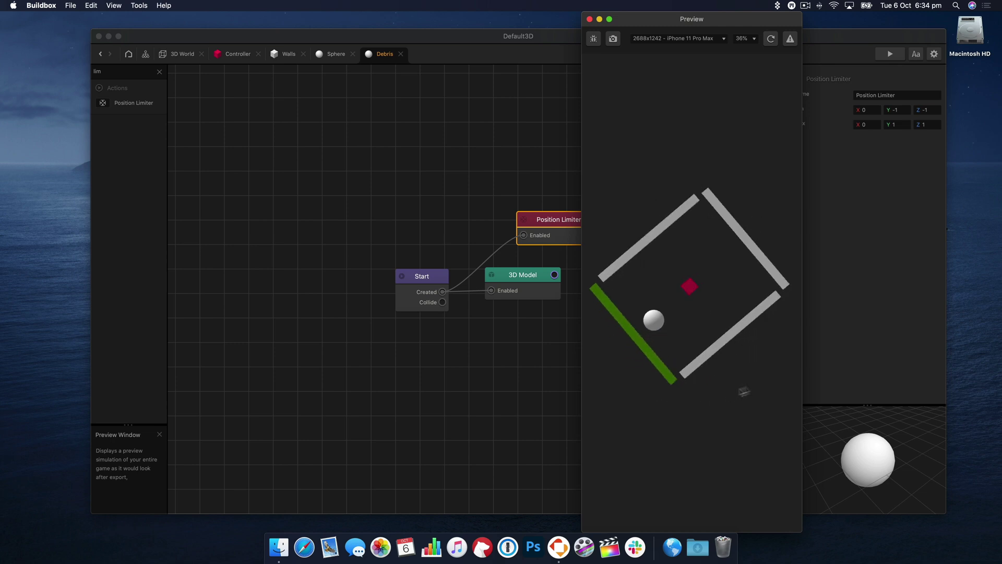
{"action": "left_click_drag", "start_coordinate": [744, 392], "coordinate": [633, 362]}
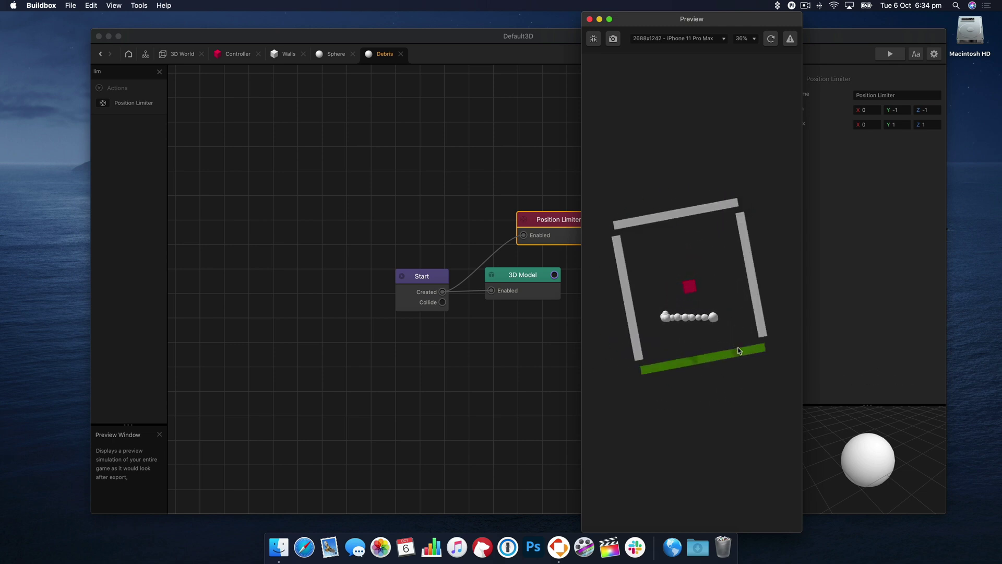
{"action": "left_click_drag", "start_coordinate": [739, 350], "coordinate": [627, 365]}
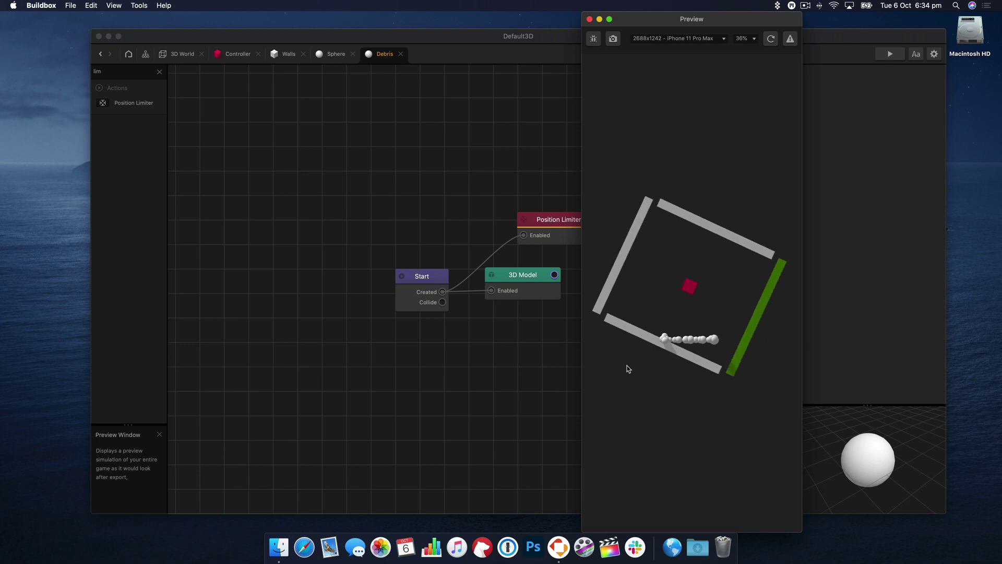
{"action": "left_click", "coordinate": [589, 19]}
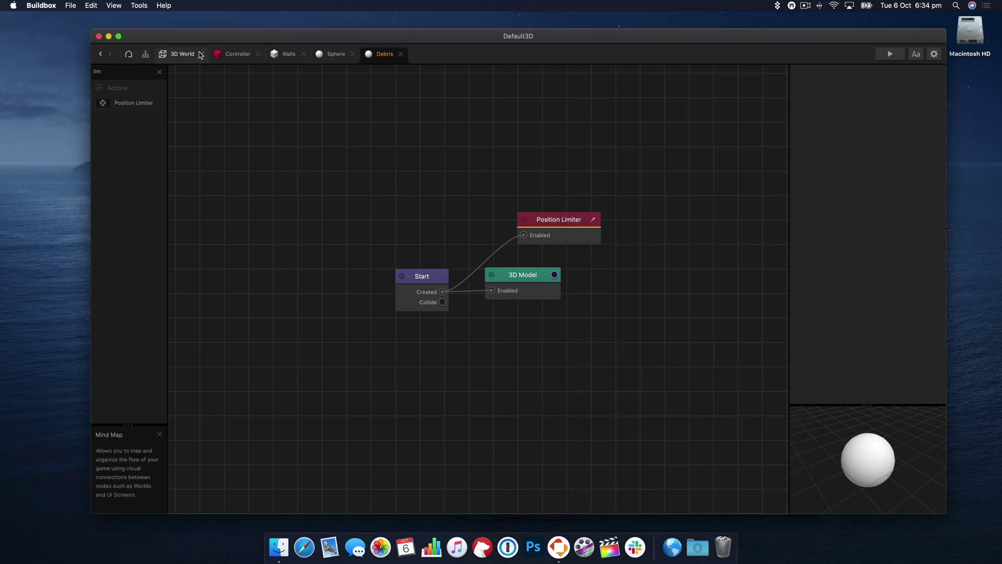
Toggle collision-shape display in 3D World and switch to the game camera view
{"action": "left_click", "coordinate": [182, 54]}
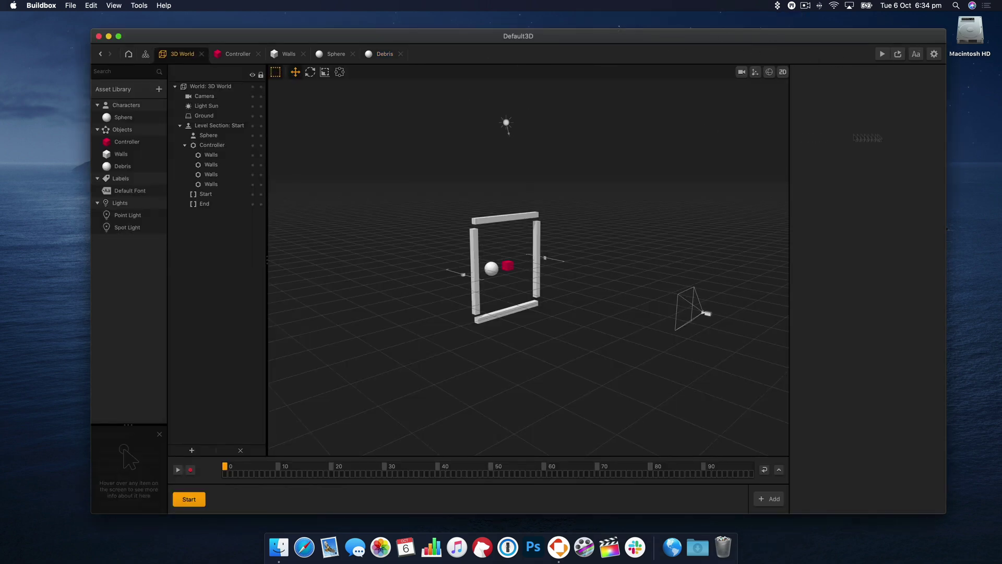
{"action": "left_click", "coordinate": [769, 72]}
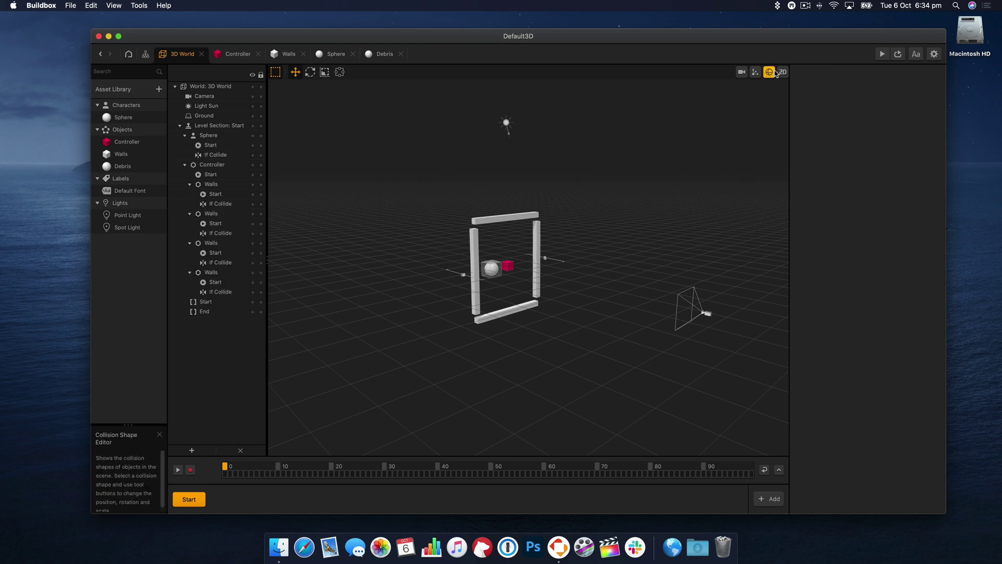
{"action": "left_click", "coordinate": [769, 72]}
{"action": "left_click", "coordinate": [769, 72]}
{"action": "left_click", "coordinate": [769, 72]}
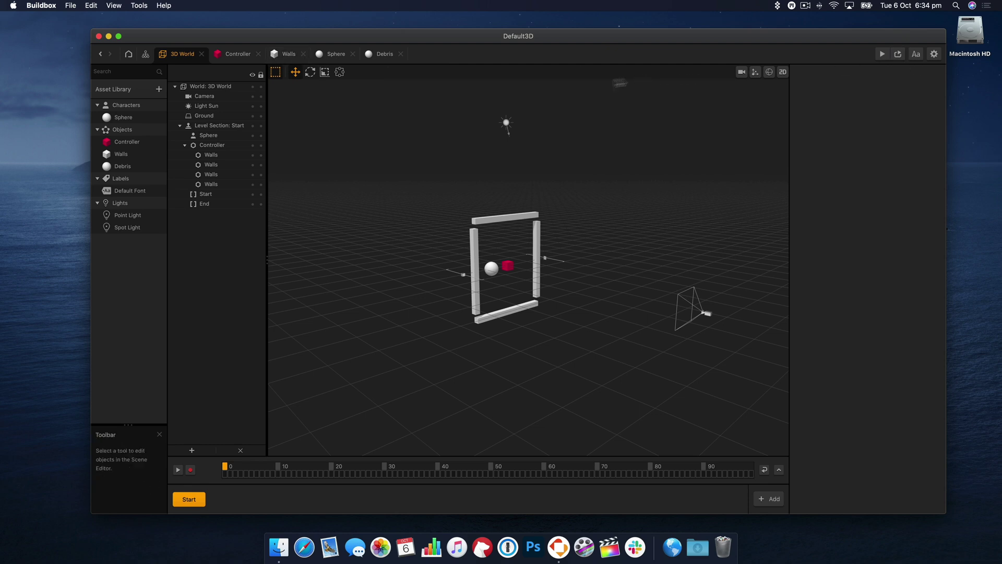
{"action": "left_click", "coordinate": [741, 73]}
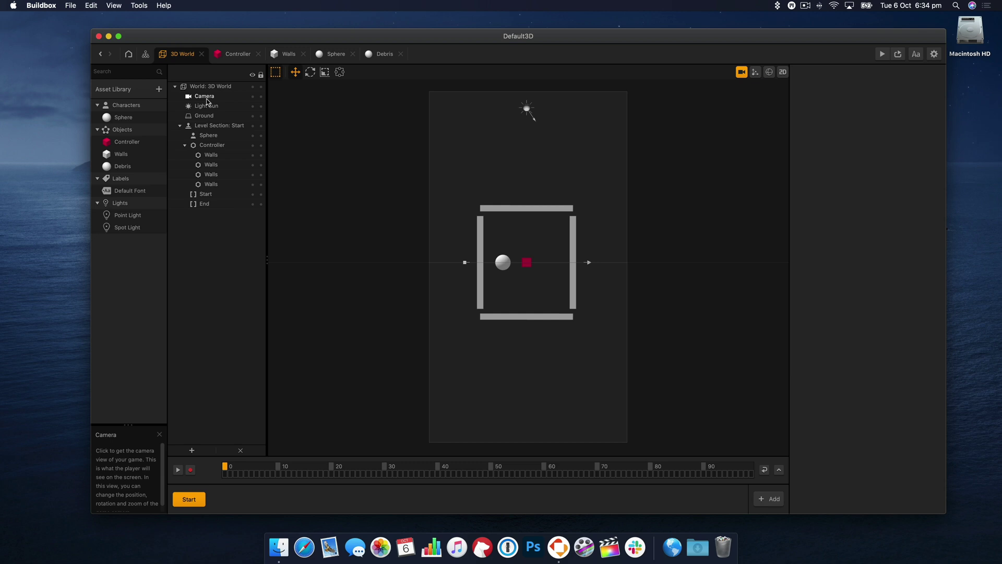
Set the Camera's projection to Perspective and test-play the game
{"action": "left_click", "coordinate": [205, 97]}
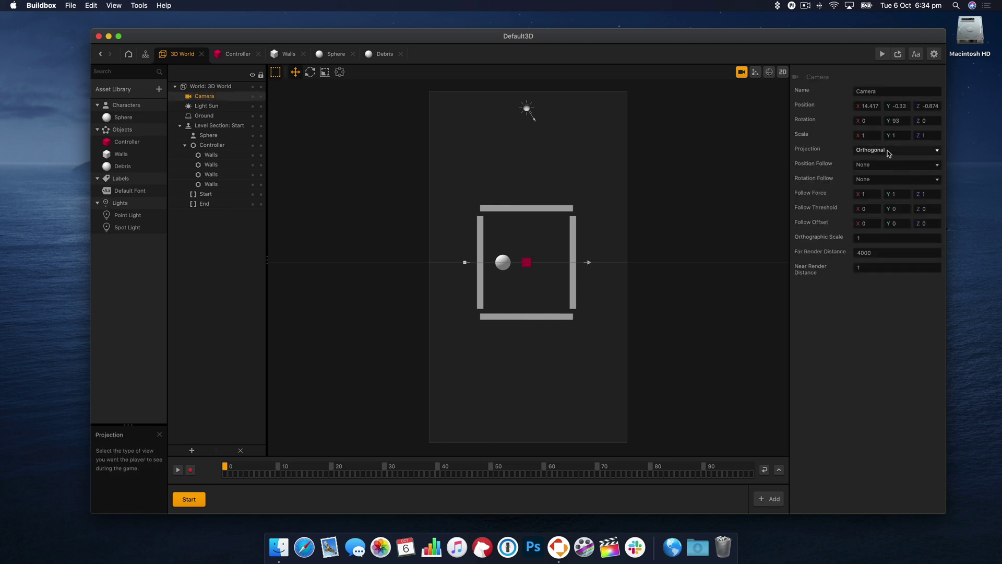
{"action": "left_click", "coordinate": [886, 161]}
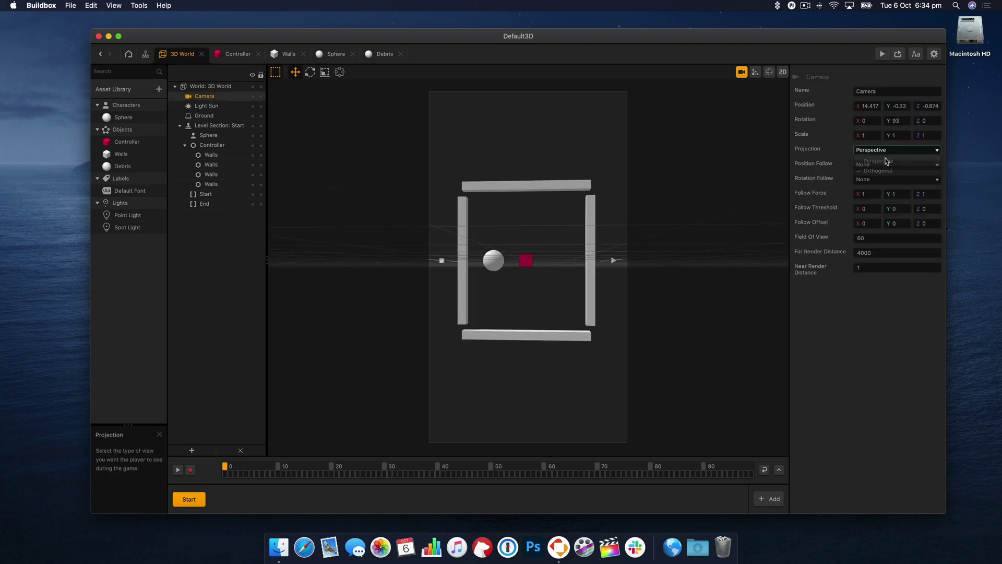
{"action": "left_click", "coordinate": [897, 55]}
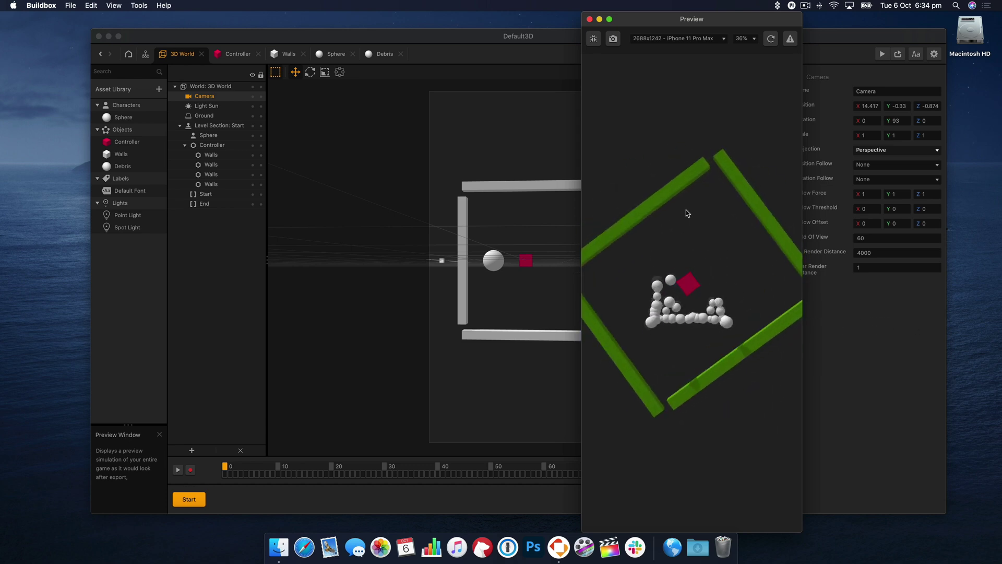
{"action": "left_click", "coordinate": [590, 19]}
{"action": "left_click", "coordinate": [528, 262]}
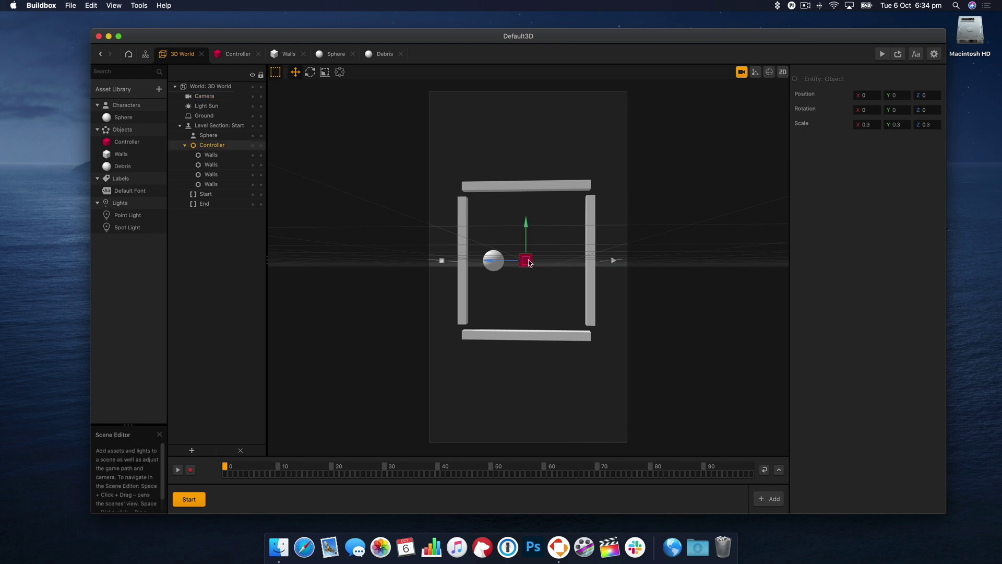
{"action": "left_click", "coordinate": [231, 55]}
{"action": "left_click", "coordinate": [554, 192]}
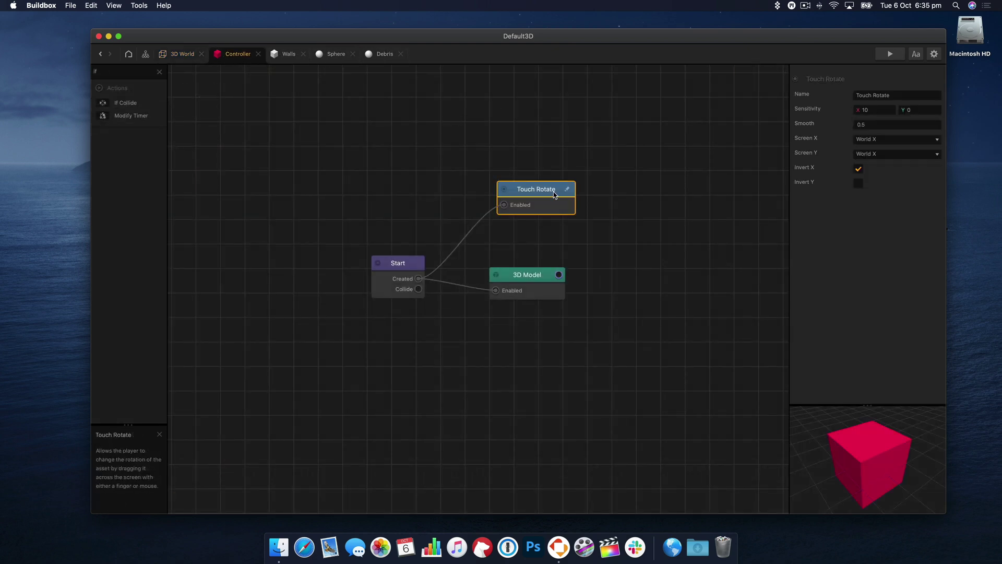
{"action": "left_click", "coordinate": [348, 55]}
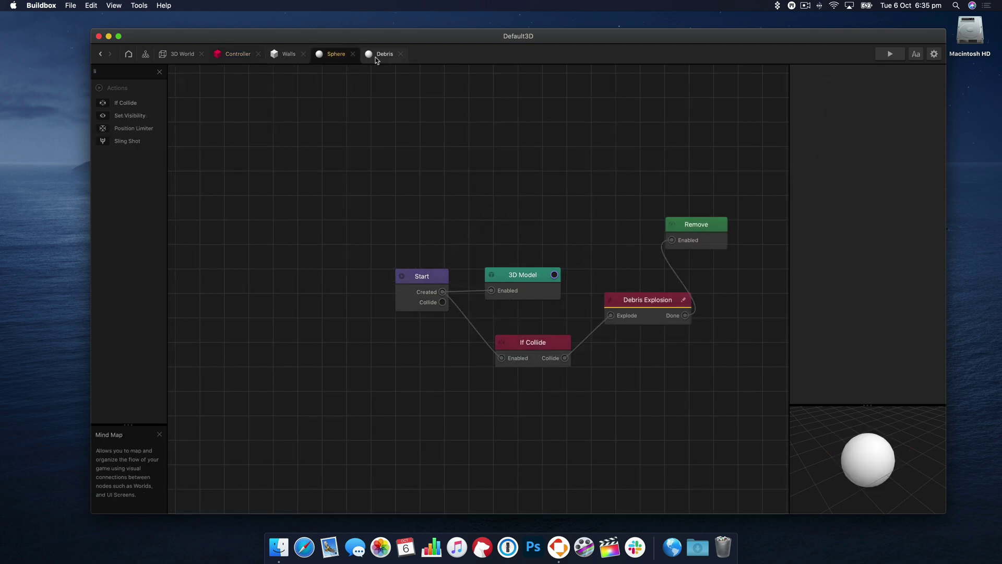
{"action": "left_click", "coordinate": [380, 54]}
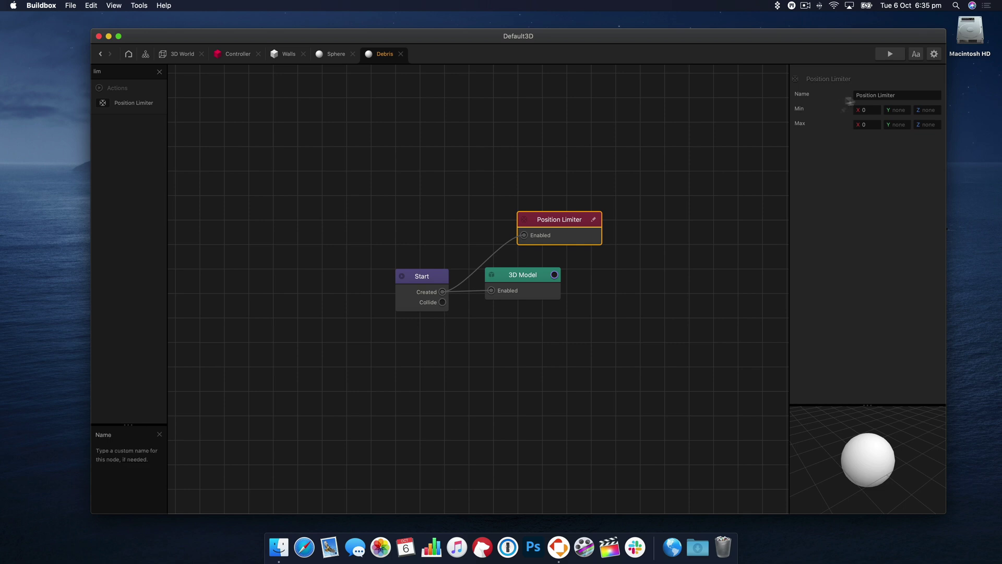
{"action": "left_click", "coordinate": [191, 59]}
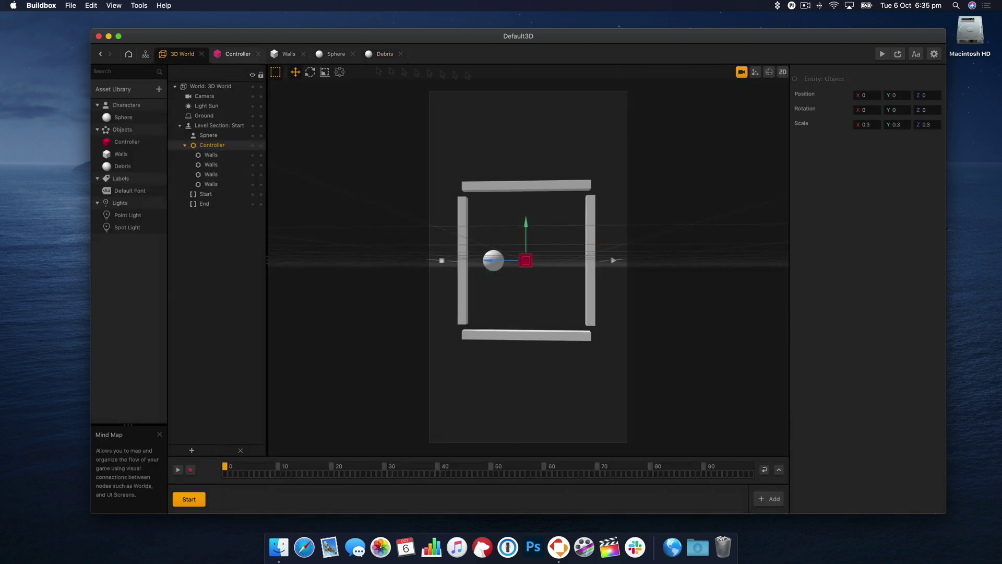
{"action": "left_click", "coordinate": [882, 54]}
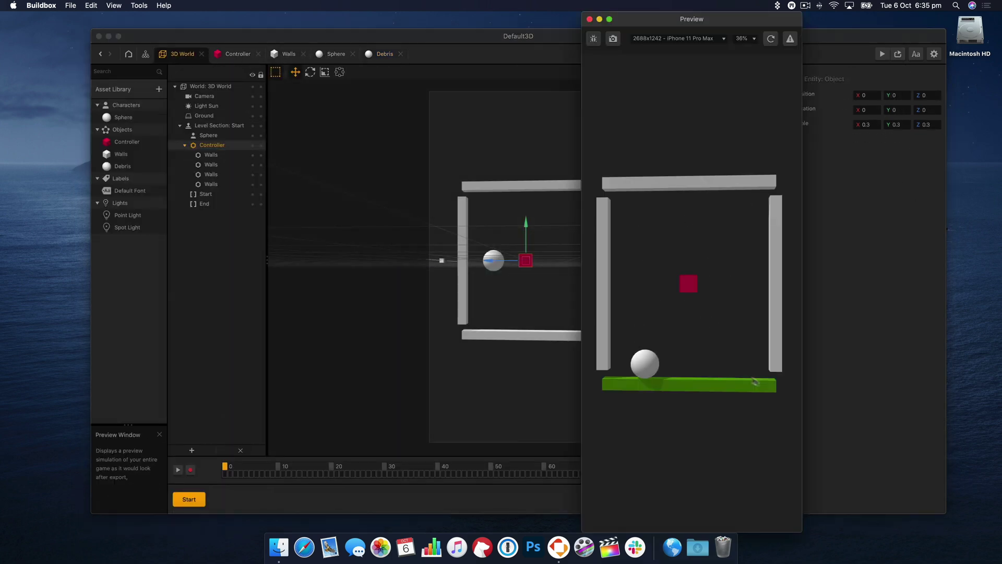
{"action": "left_click_drag", "start_coordinate": [750, 286], "coordinate": [742, 401]}
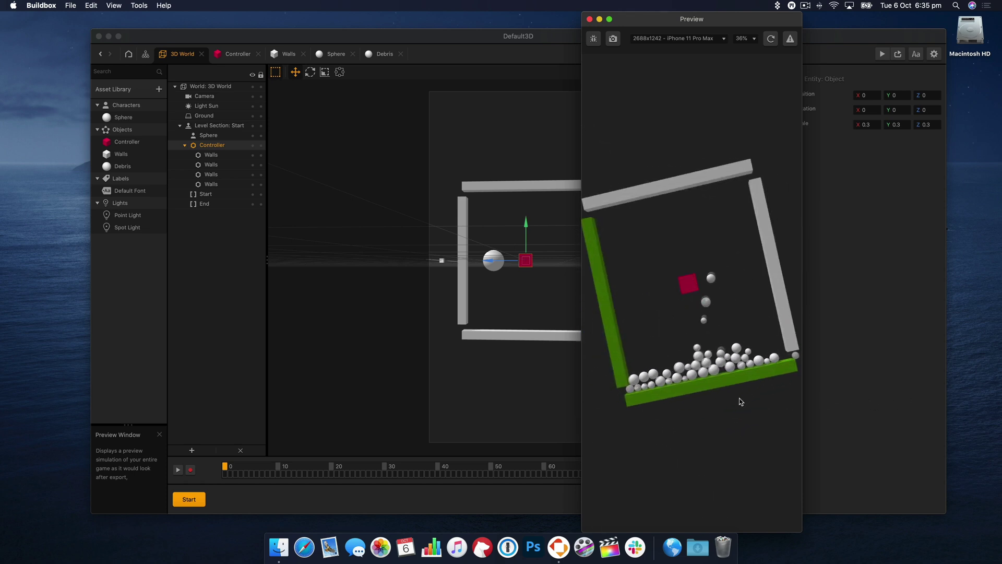
{"action": "left_click_drag", "start_coordinate": [764, 336], "coordinate": [626, 342]}
{"action": "left_click", "coordinate": [589, 20]}
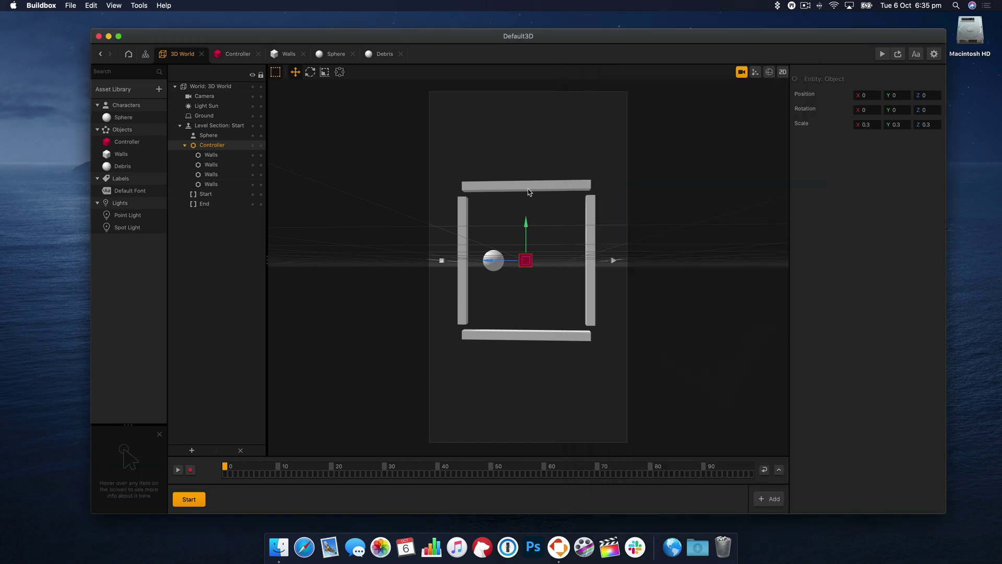
Move the top wall down and the bottom wall up toward the centre
{"action": "left_click", "coordinate": [528, 189]}
{"action": "left_click_drag", "start_coordinate": [525, 171], "coordinate": [524, 186]}
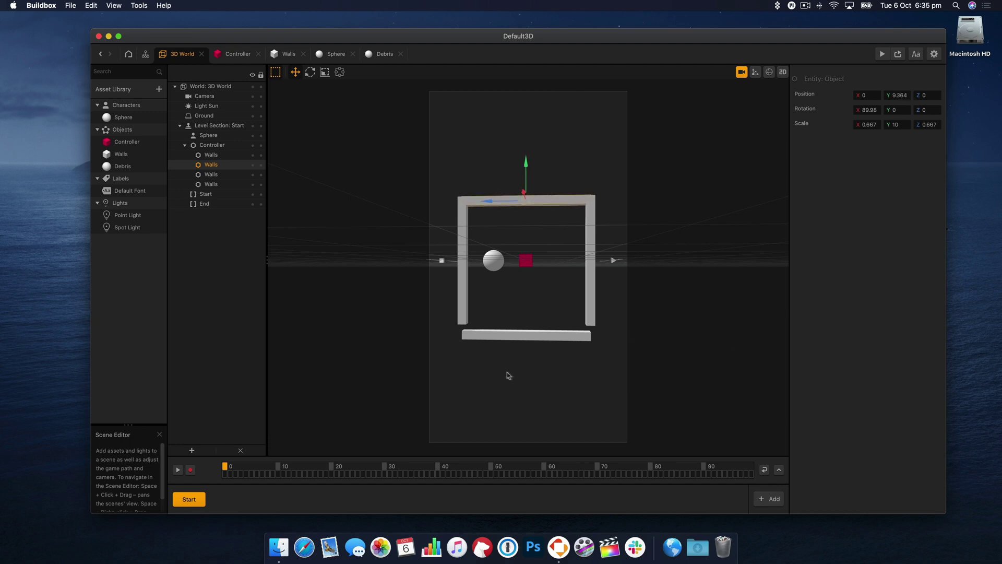
{"action": "left_click", "coordinate": [515, 340]}
{"action": "left_click", "coordinate": [526, 329]}
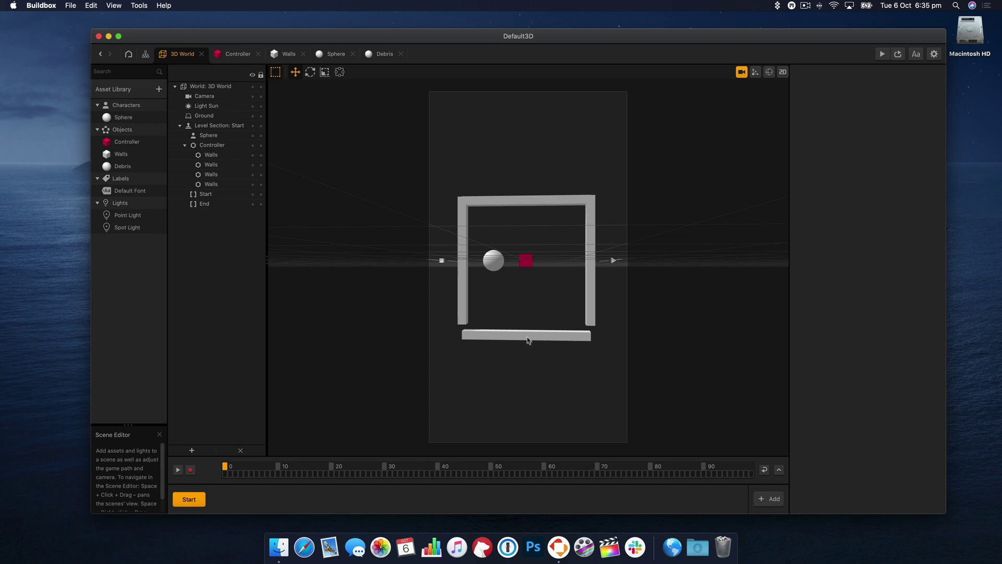
{"action": "left_click", "coordinate": [527, 340]}
{"action": "left_click_drag", "start_coordinate": [527, 321], "coordinate": [527, 307]}
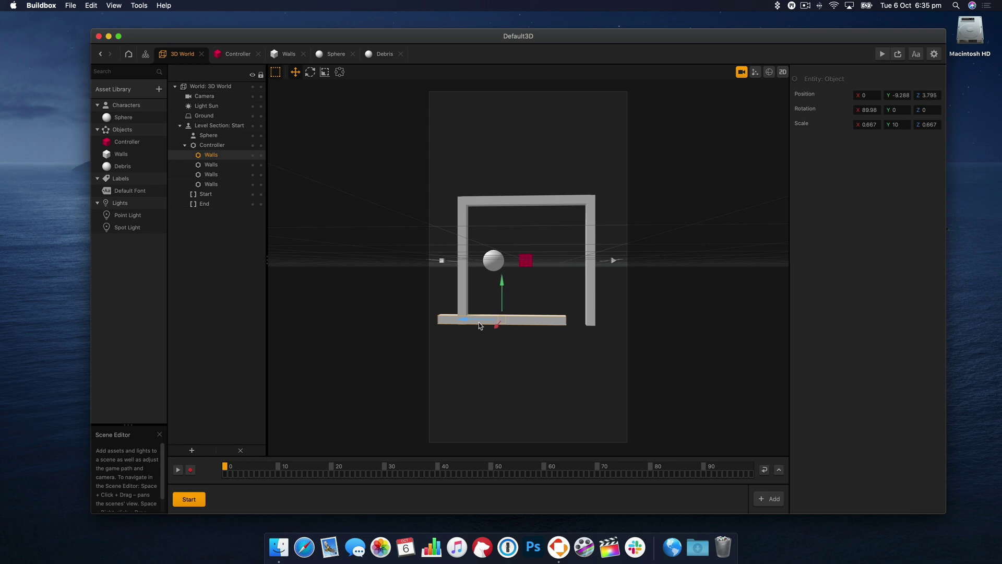
{"action": "left_click_drag", "start_coordinate": [477, 322], "coordinate": [473, 322]}
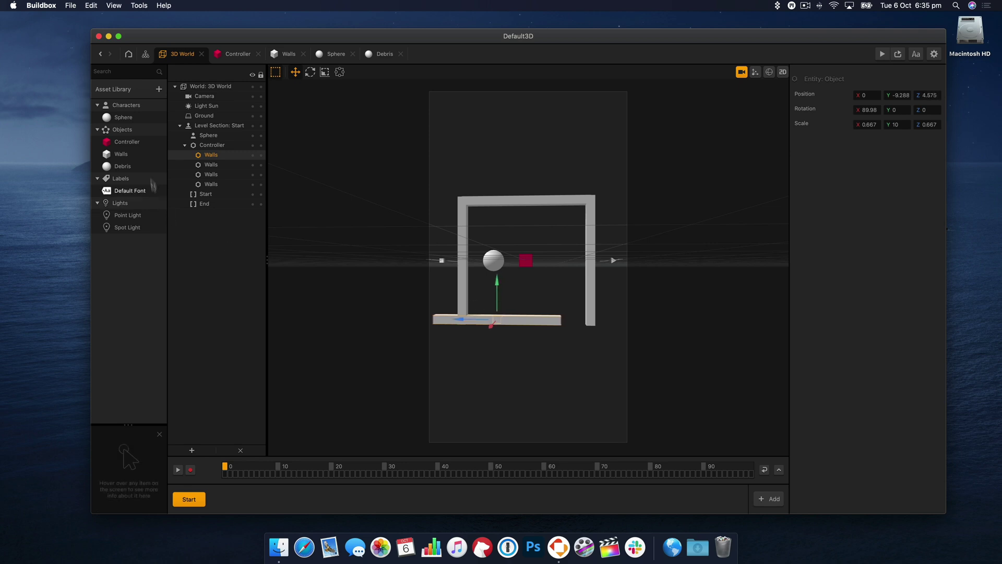
Set the Walls asset's Bounce to 10 and test it in preview
{"action": "left_click", "coordinate": [123, 166]}
{"action": "left_click", "coordinate": [121, 154]}
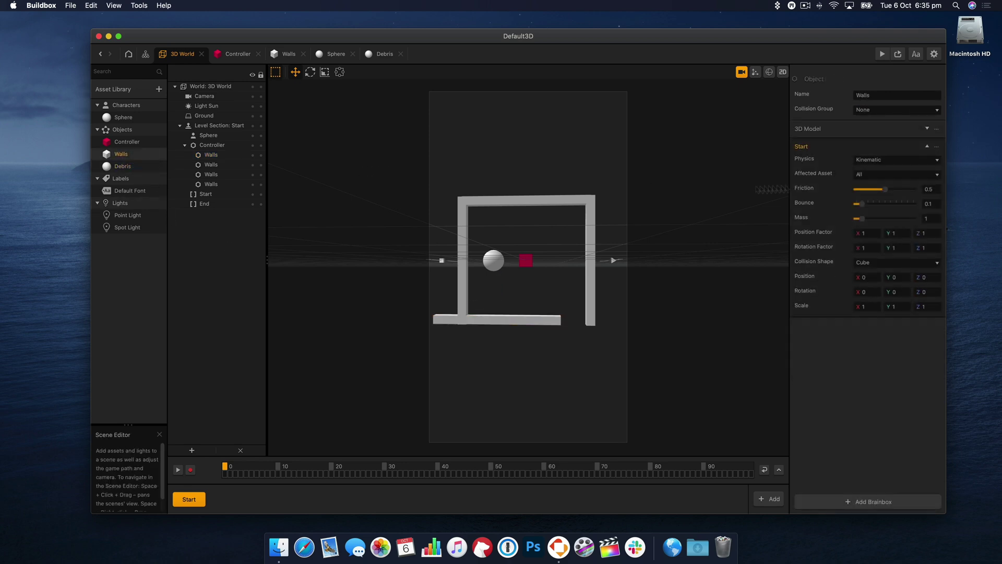
{"action": "left_click_drag", "start_coordinate": [863, 205], "coordinate": [913, 204]}
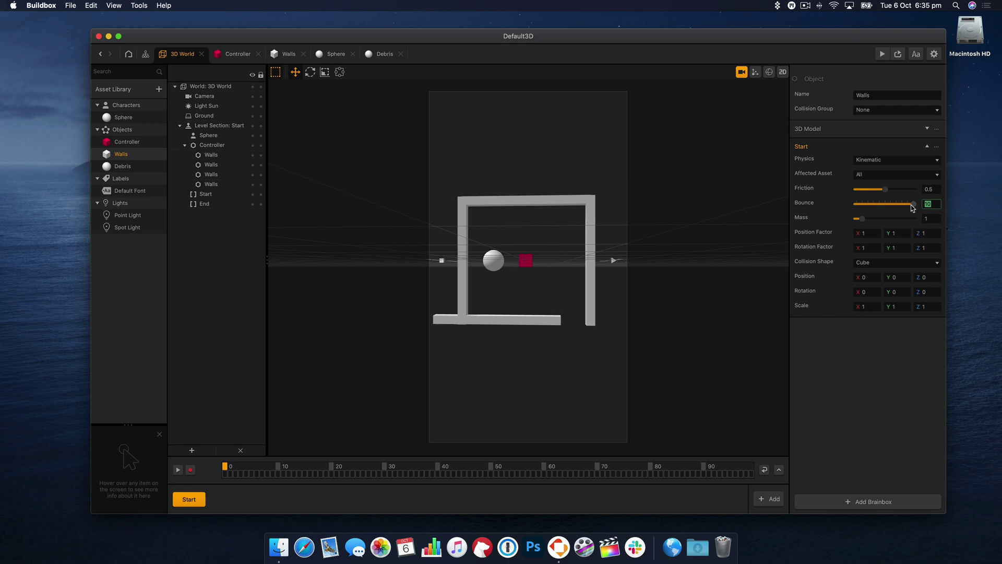
{"action": "left_click", "coordinate": [882, 54]}
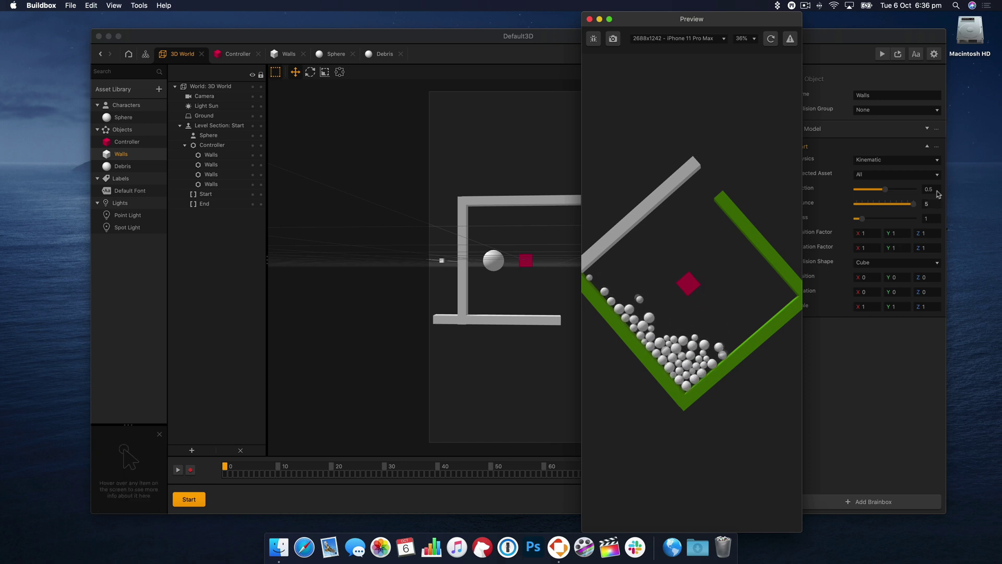
{"action": "double_click", "coordinate": [928, 204]}
{"action": "type", "text": "10"}
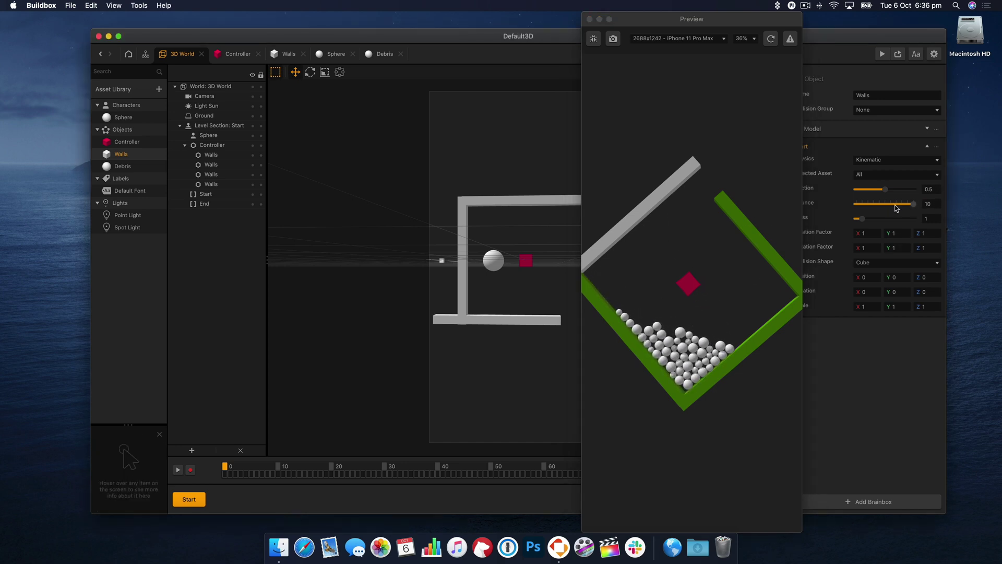
{"action": "left_click", "coordinate": [770, 39]}
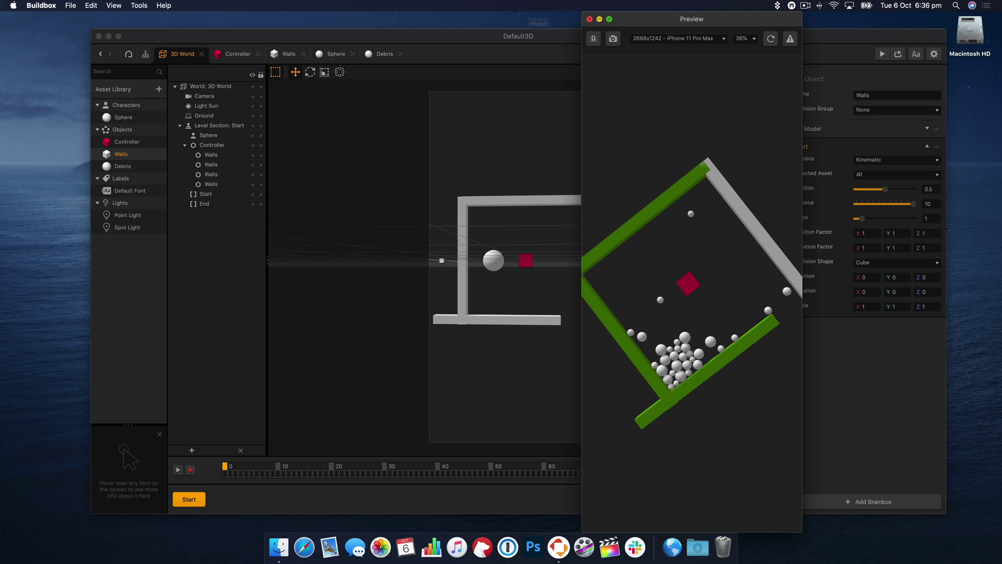
Add the built-in Cube shape as an object asset
{"action": "key", "text": "super+w"}
{"action": "left_click", "coordinate": [158, 88]}
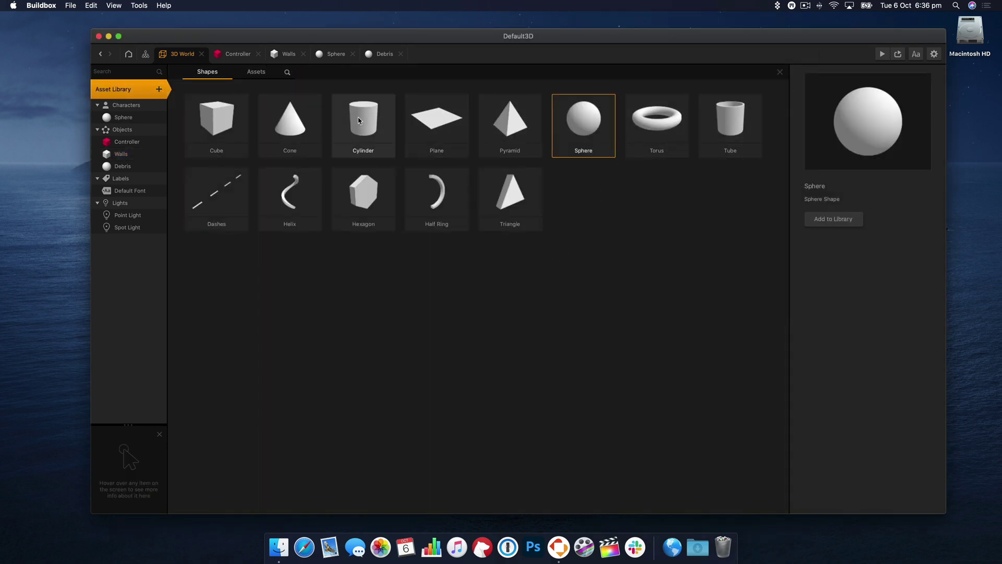
{"action": "double_click", "coordinate": [230, 125]}
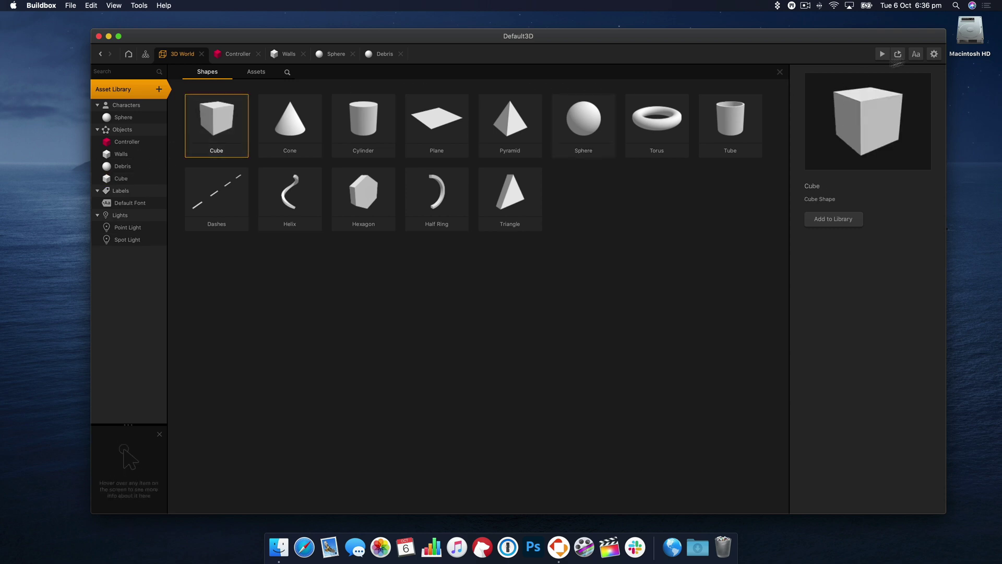
Place the new Cube asset into the scene beside the sphere, then orbit the free view
{"action": "left_click", "coordinate": [780, 72]}
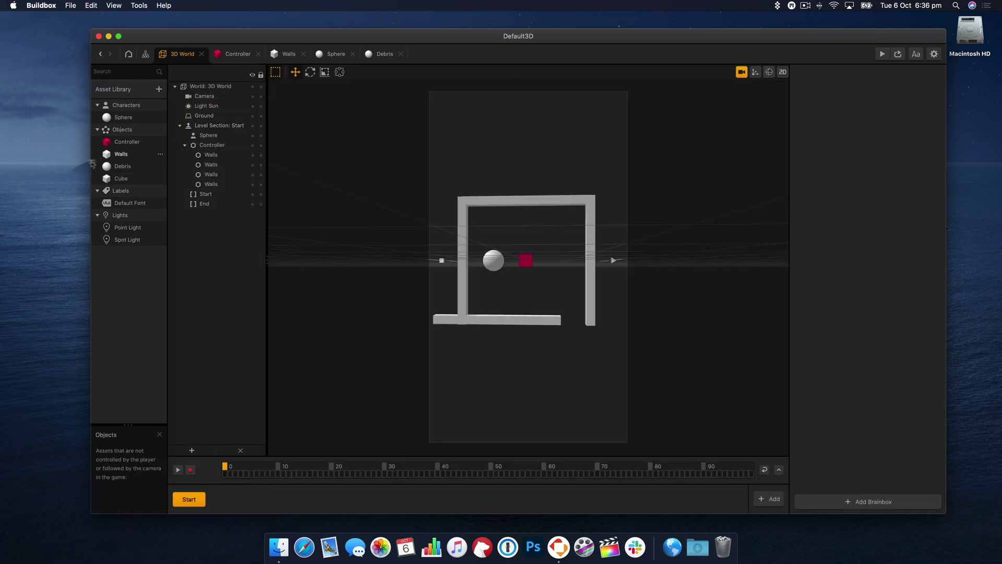
{"action": "left_click", "coordinate": [124, 180]}
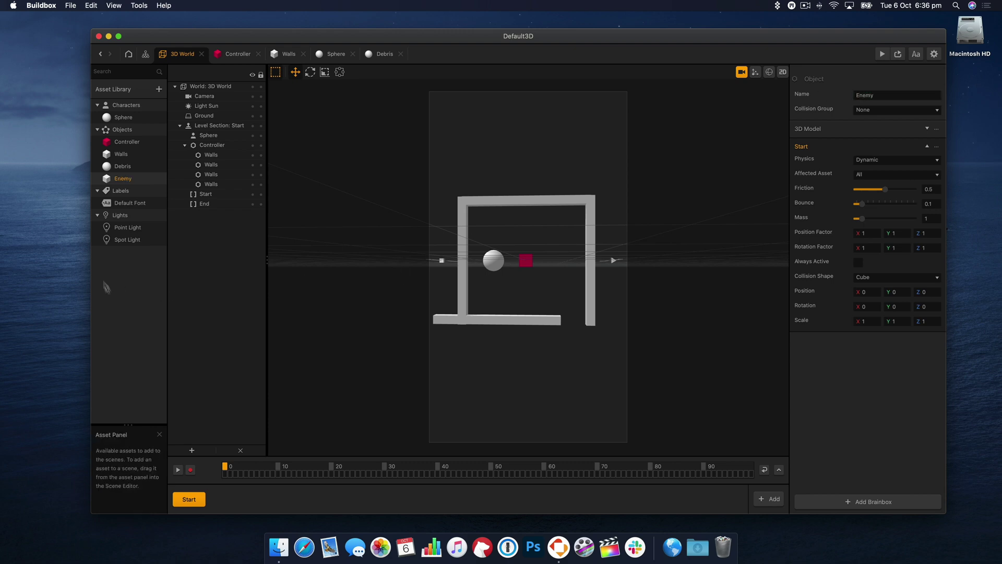
{"action": "left_click_drag", "start_coordinate": [125, 178], "coordinate": [553, 294]}
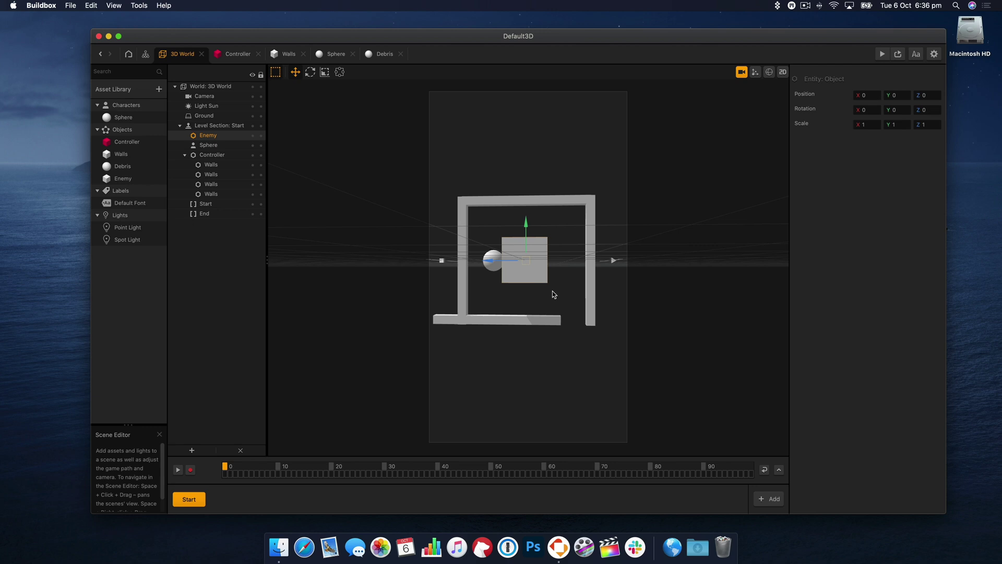
{"action": "left_click", "coordinate": [742, 72]}
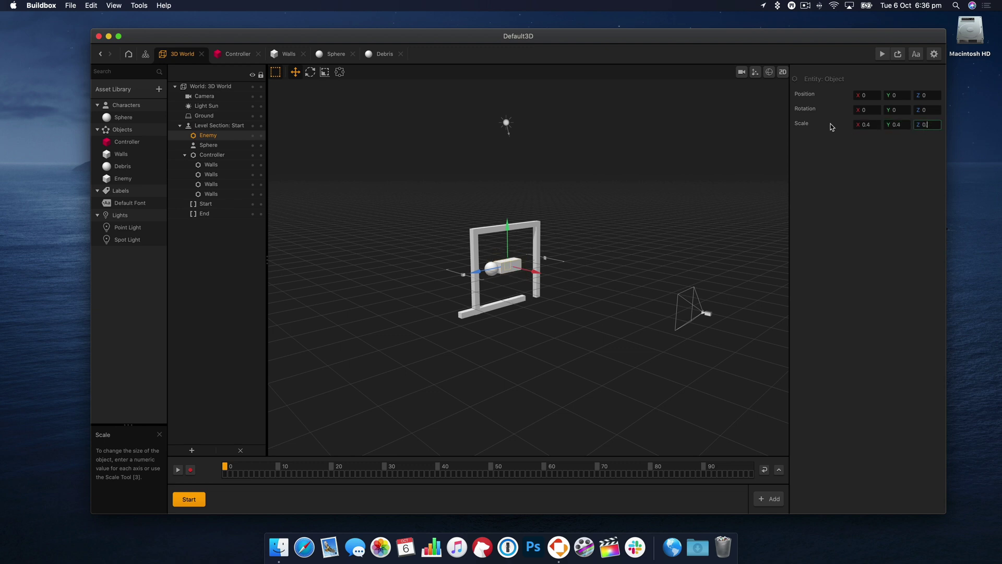
{"action": "right_click_drag", "start_coordinate": [658, 269], "coordinate": [501, 258]}
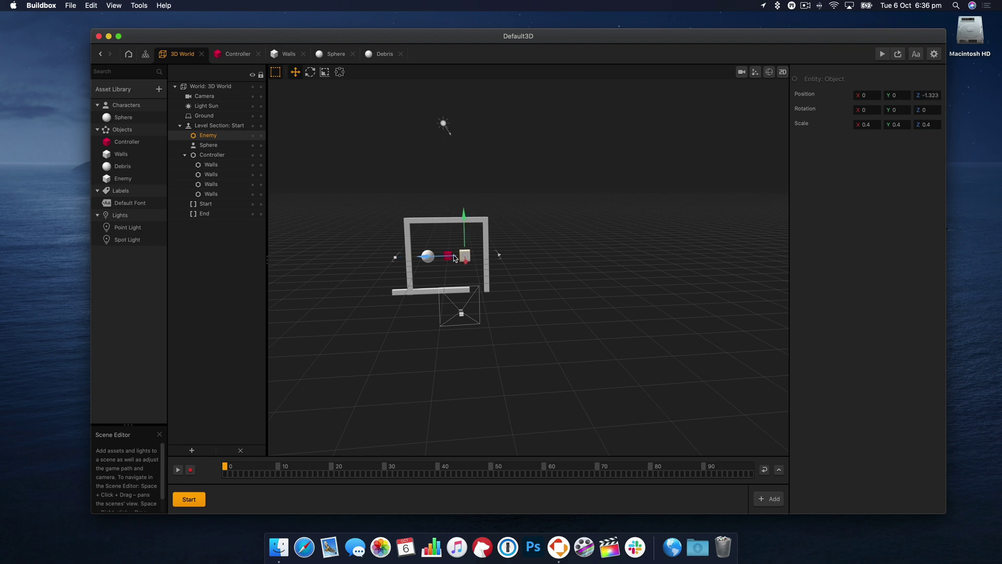
Colour the Enemy's 3D Model node magenta and confirm it
{"action": "double_click", "coordinate": [122, 179]}
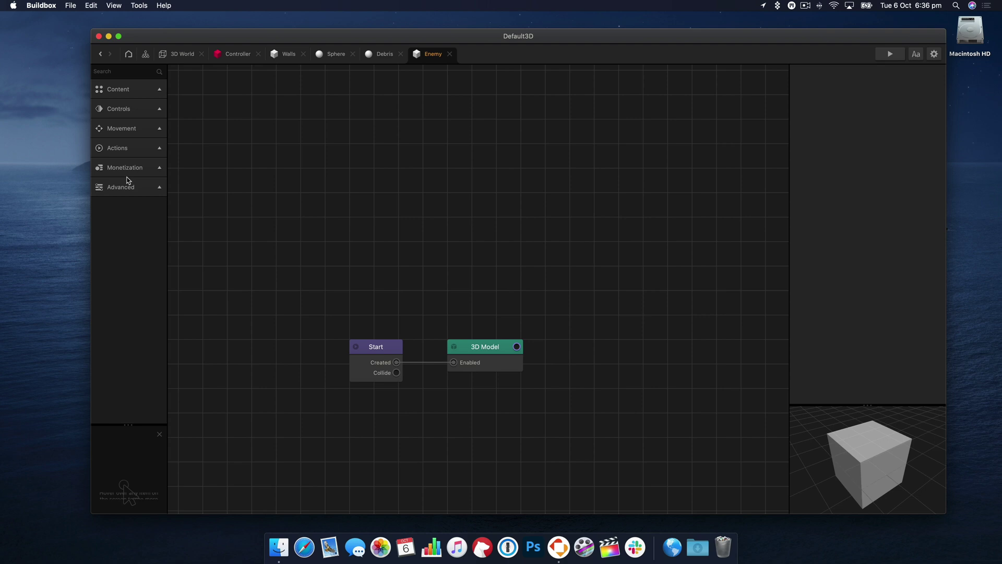
{"action": "left_click", "coordinate": [386, 365]}
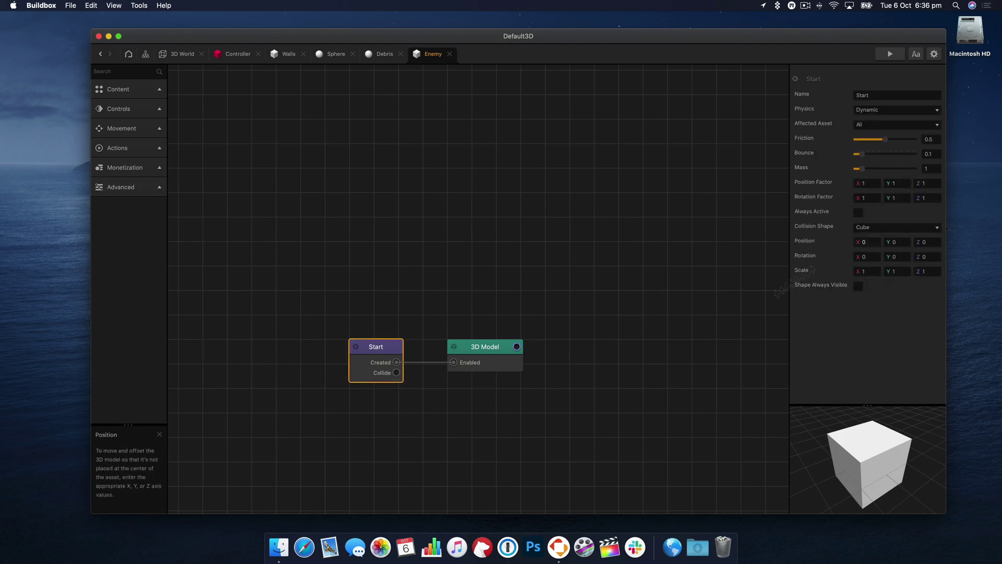
{"action": "left_click", "coordinate": [485, 360]}
{"action": "left_click", "coordinate": [895, 193]}
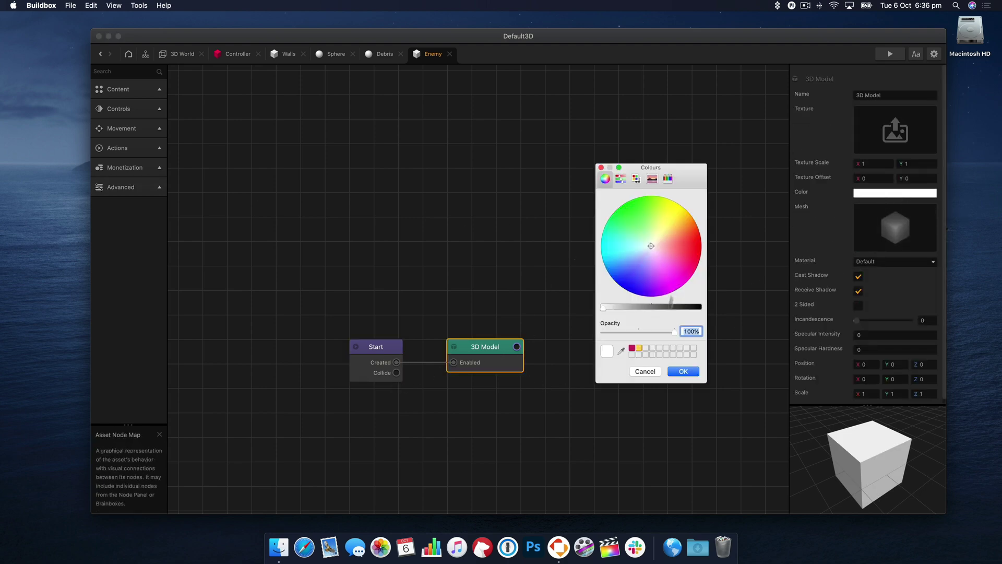
{"action": "left_click", "coordinate": [631, 348]}
{"action": "left_click", "coordinate": [683, 371]}
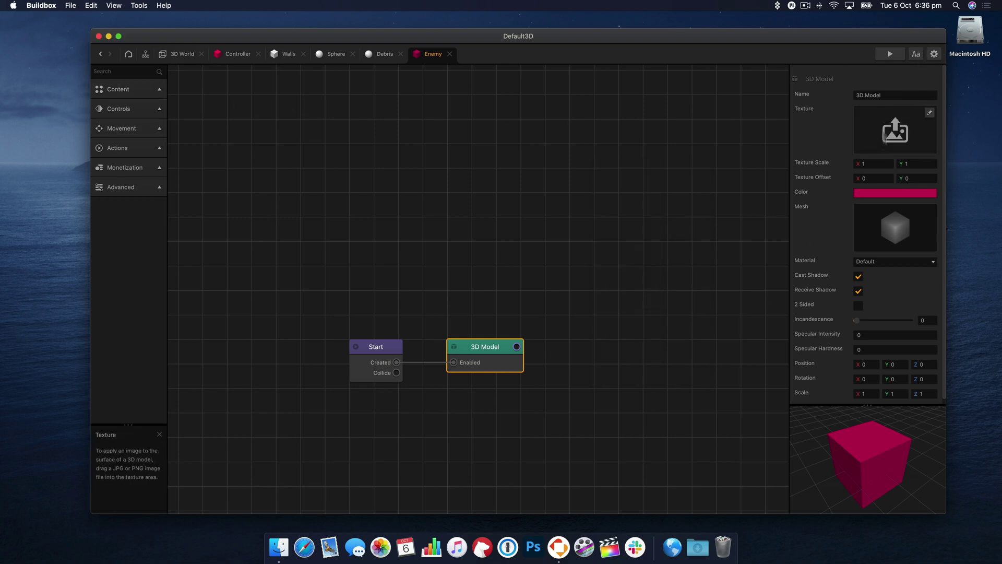
Keep the Enemy Start node at Dynamic physics and All affected asset, then return to 3D World
{"action": "left_click", "coordinate": [374, 365]}
{"action": "left_click", "coordinate": [871, 111]}
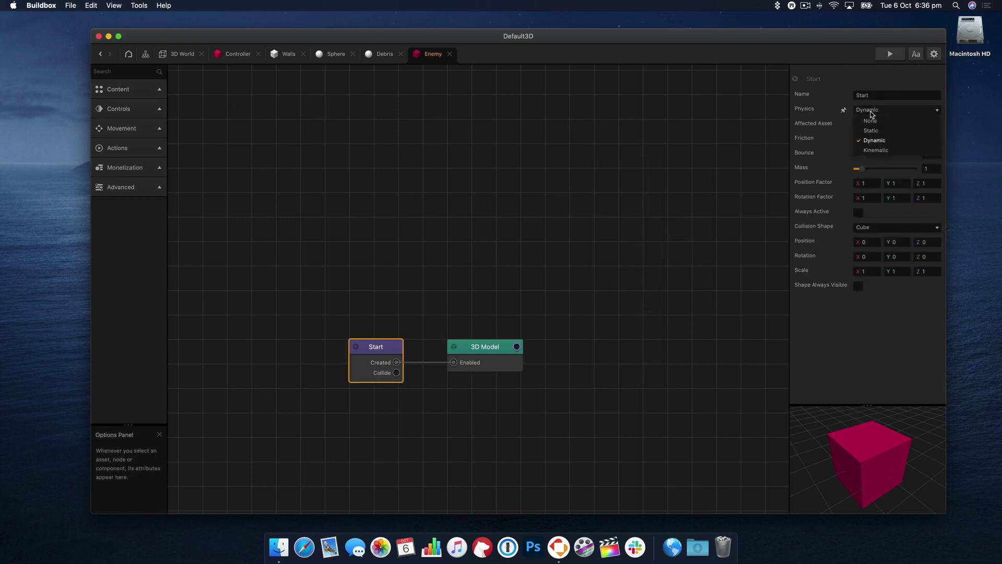
{"action": "left_click", "coordinate": [872, 113]}
{"action": "left_click", "coordinate": [904, 125]}
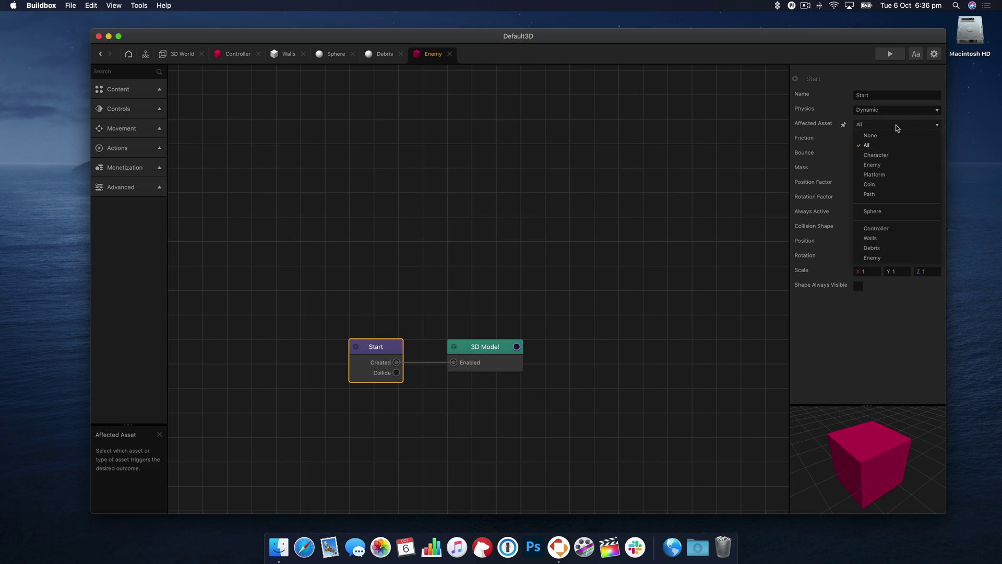
{"action": "left_click", "coordinate": [887, 125]}
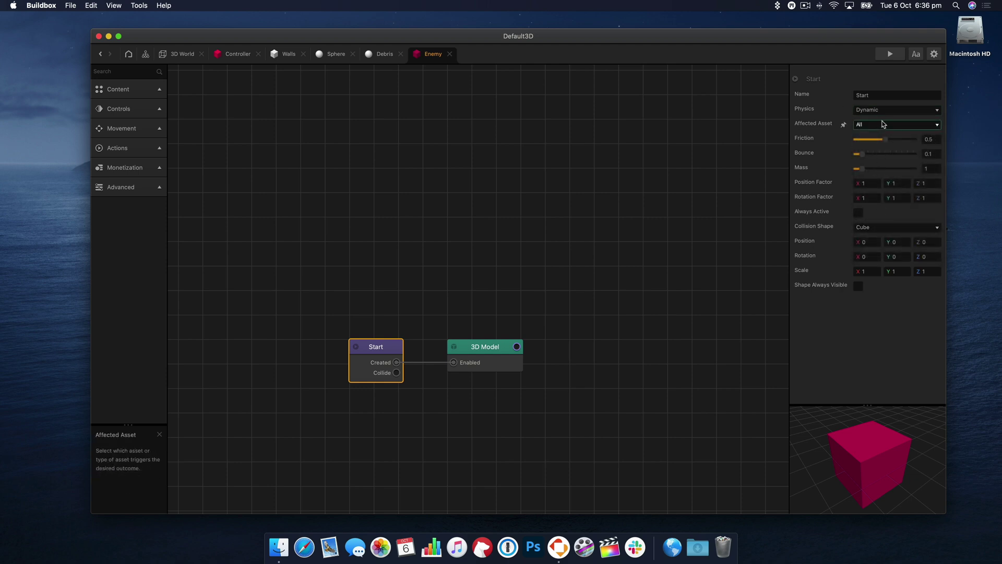
{"action": "left_click", "coordinate": [886, 112]}
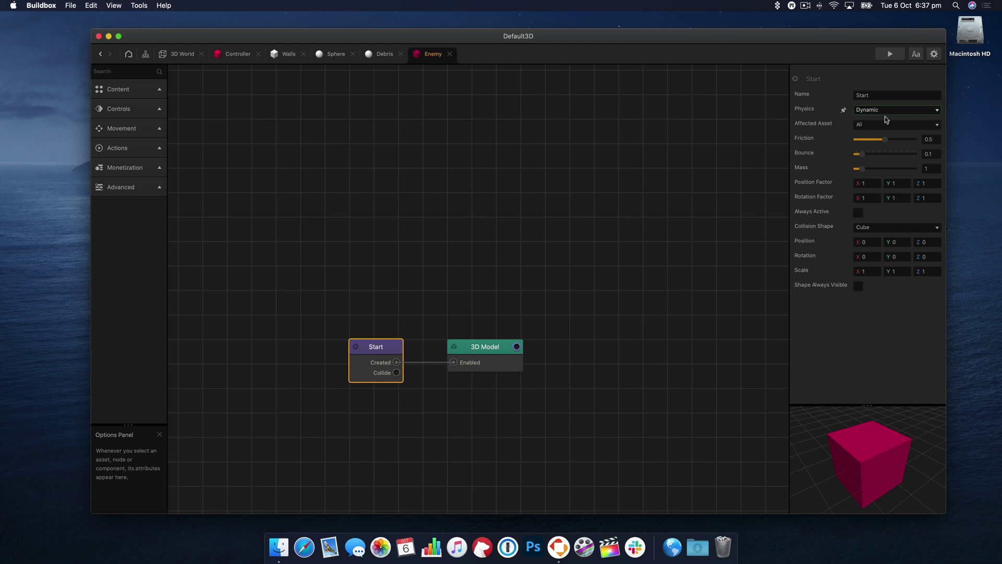
{"action": "left_click", "coordinate": [884, 124]}
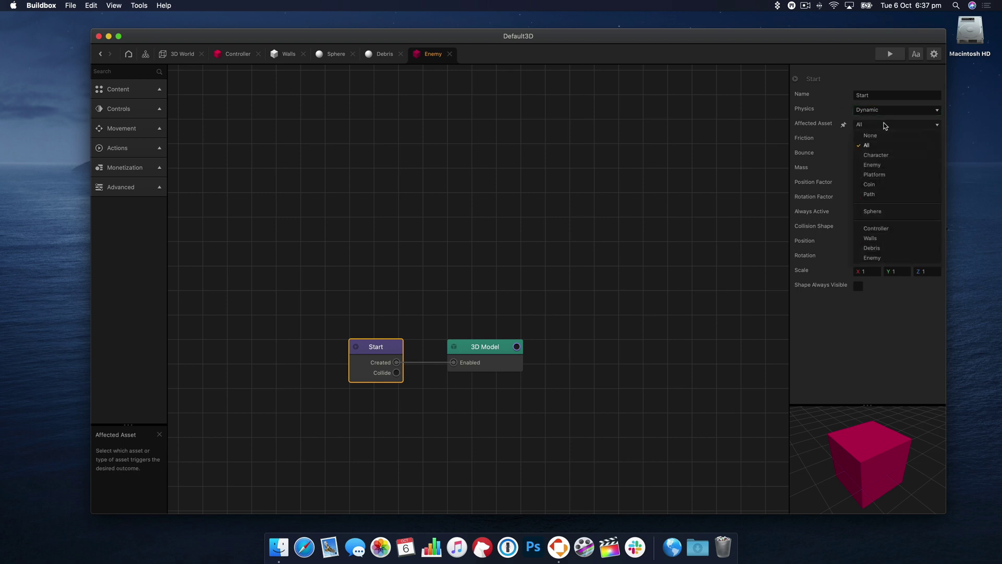
{"action": "left_click", "coordinate": [678, 112]}
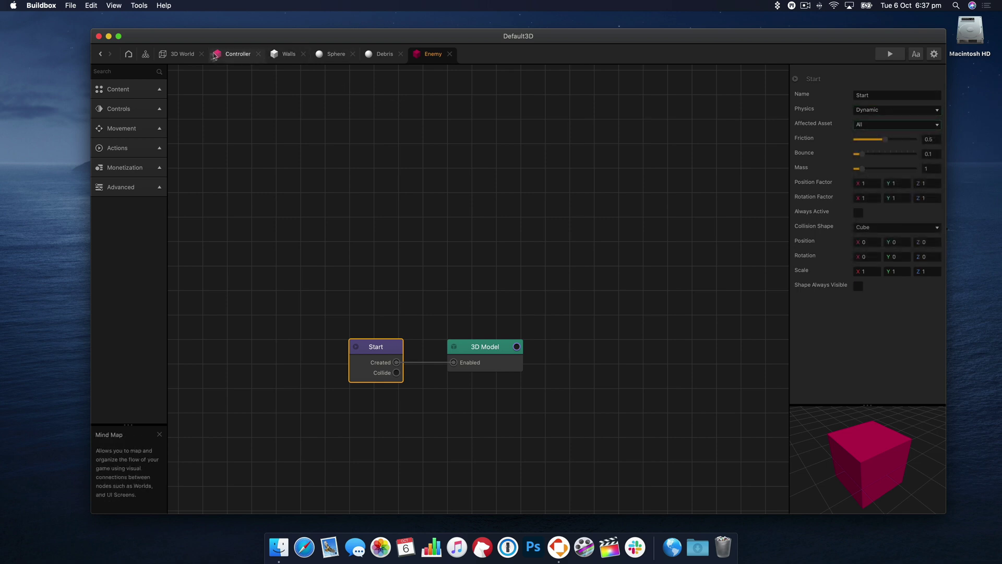
{"action": "left_click", "coordinate": [172, 57]}
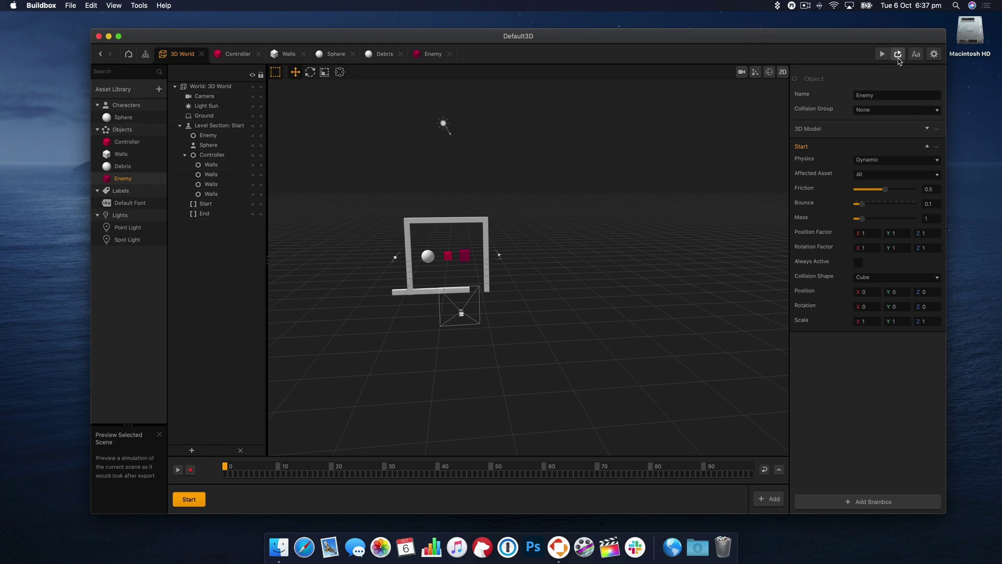
Test-play the game, tilting the level, then close the preview
{"action": "left_click", "coordinate": [882, 54]}
{"action": "left_click_drag", "start_coordinate": [678, 360], "coordinate": [814, 346]}
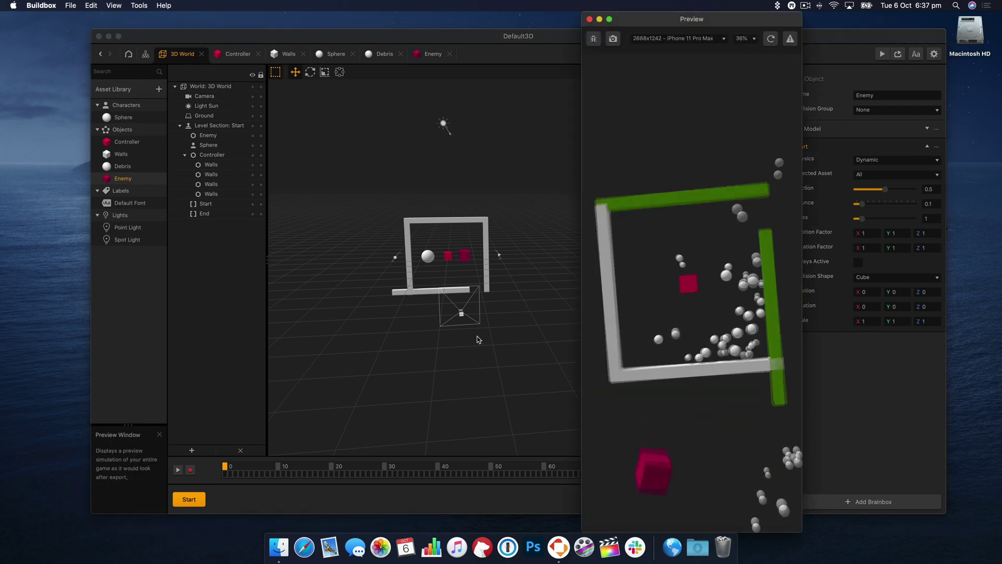
{"action": "left_click", "coordinate": [590, 19]}
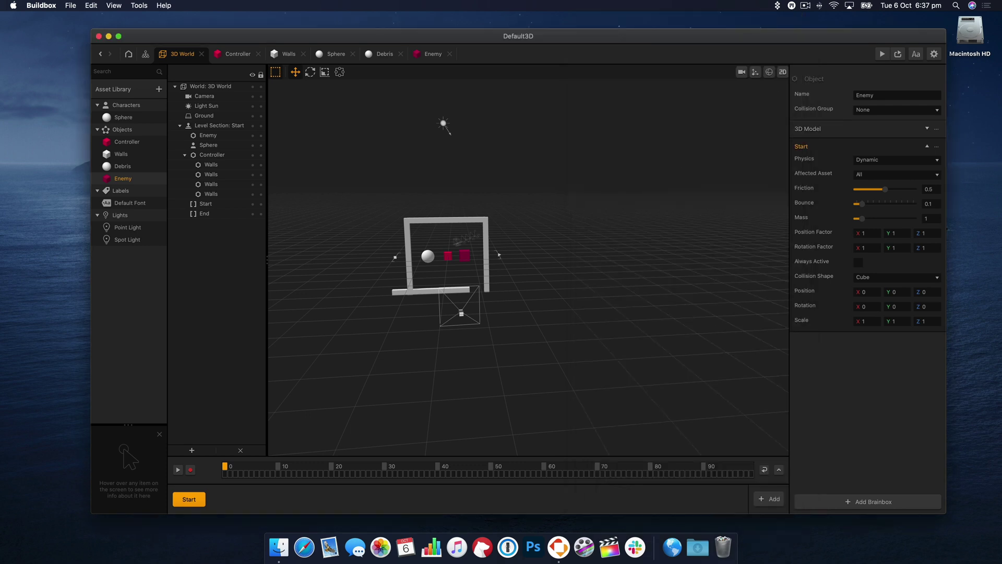
Change the Enemy asset's physics from Dynamic to Static
{"action": "left_click", "coordinate": [468, 261]}
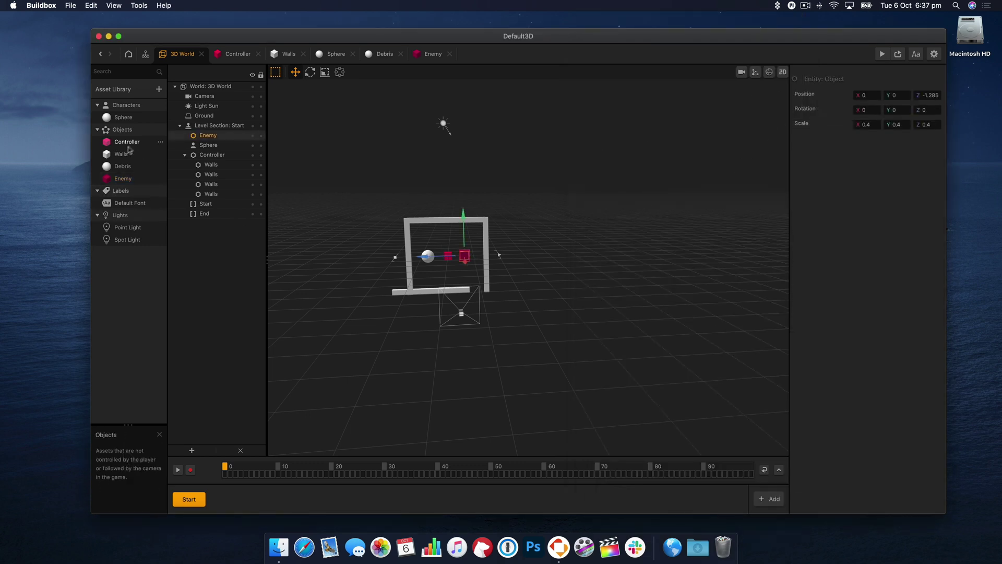
{"action": "left_click", "coordinate": [123, 178]}
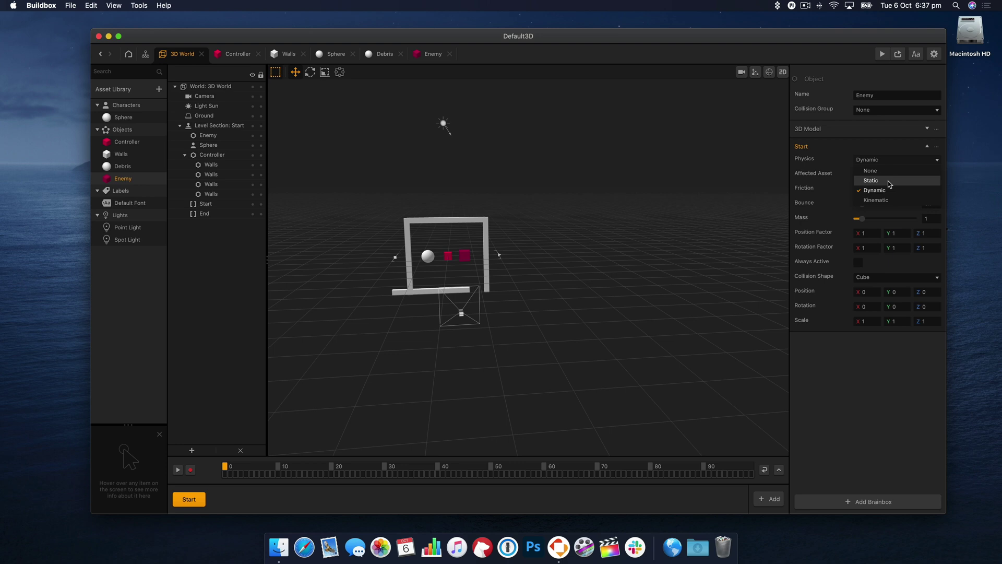
{"action": "left_click", "coordinate": [888, 182]}
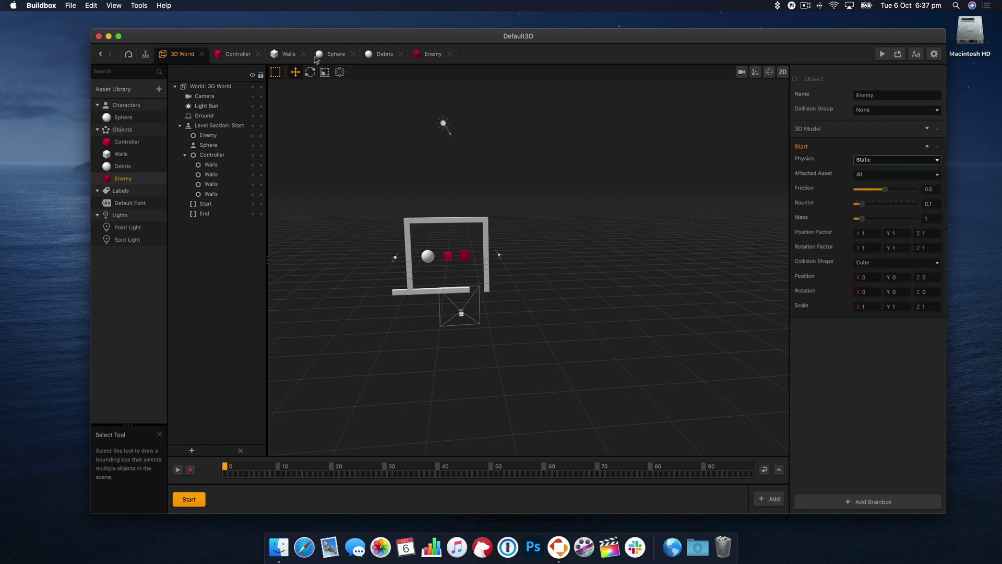
Nudge the Sphere's If Collide node up and set its affected asset to Enemy, then show the Controller graph
{"action": "left_click", "coordinate": [337, 54]}
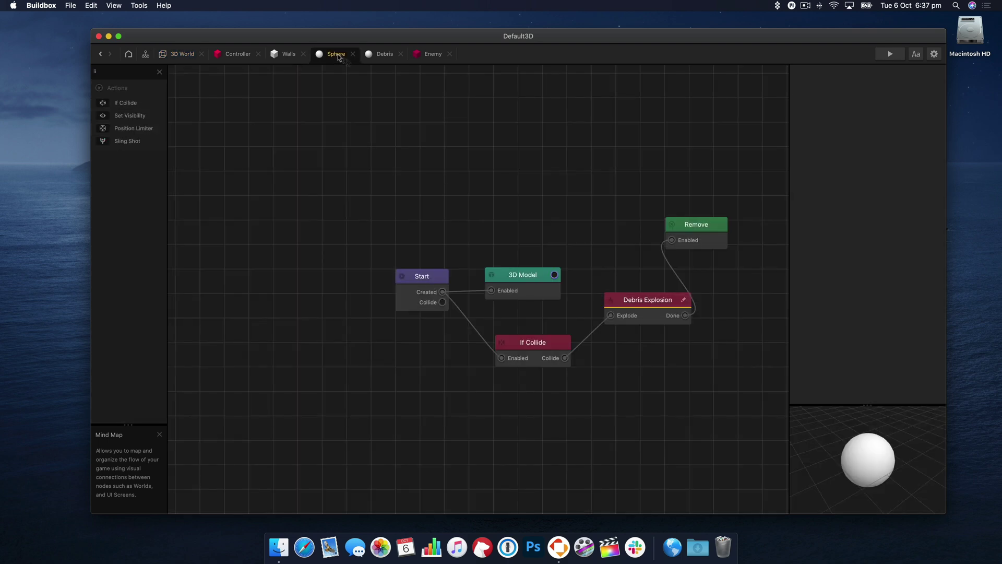
{"action": "left_click", "coordinate": [540, 347]}
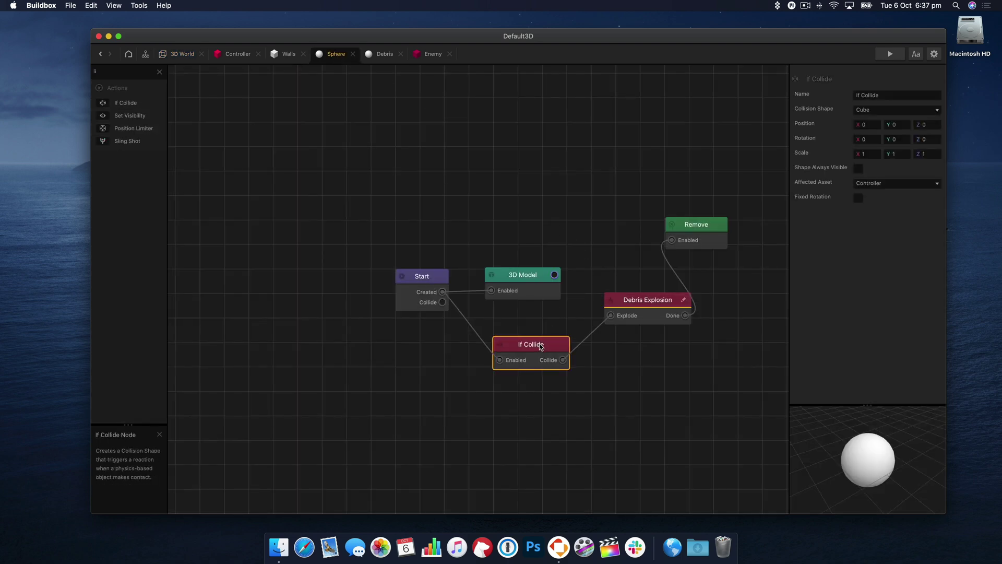
{"action": "left_click_drag", "start_coordinate": [541, 346], "coordinate": [541, 329]}
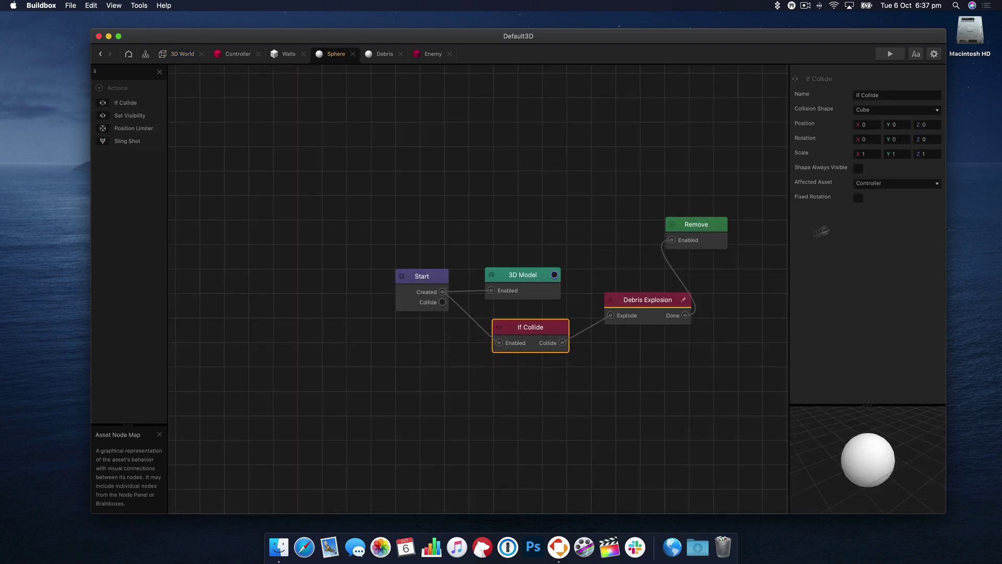
{"action": "left_click", "coordinate": [896, 186]}
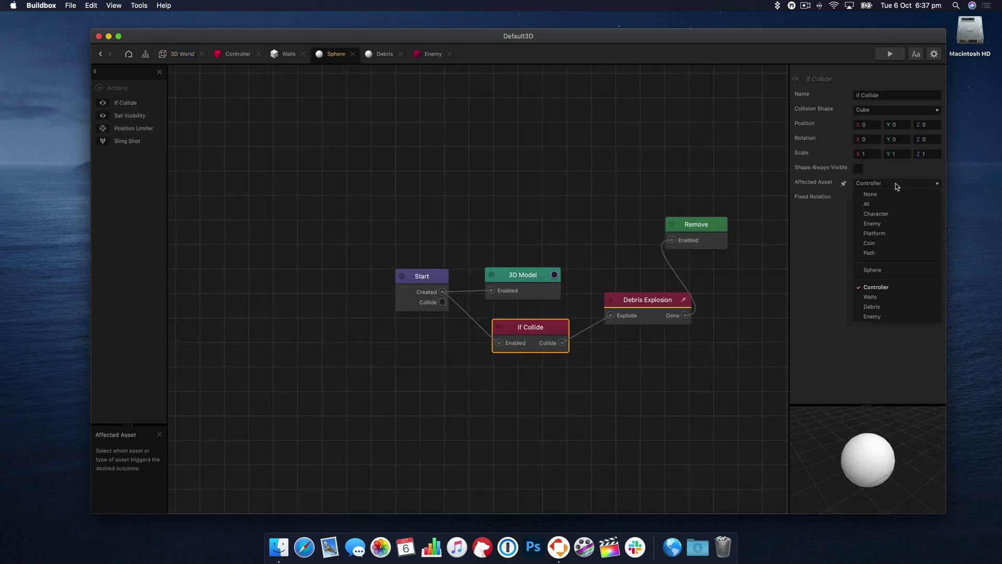
{"action": "left_click", "coordinate": [890, 223]}
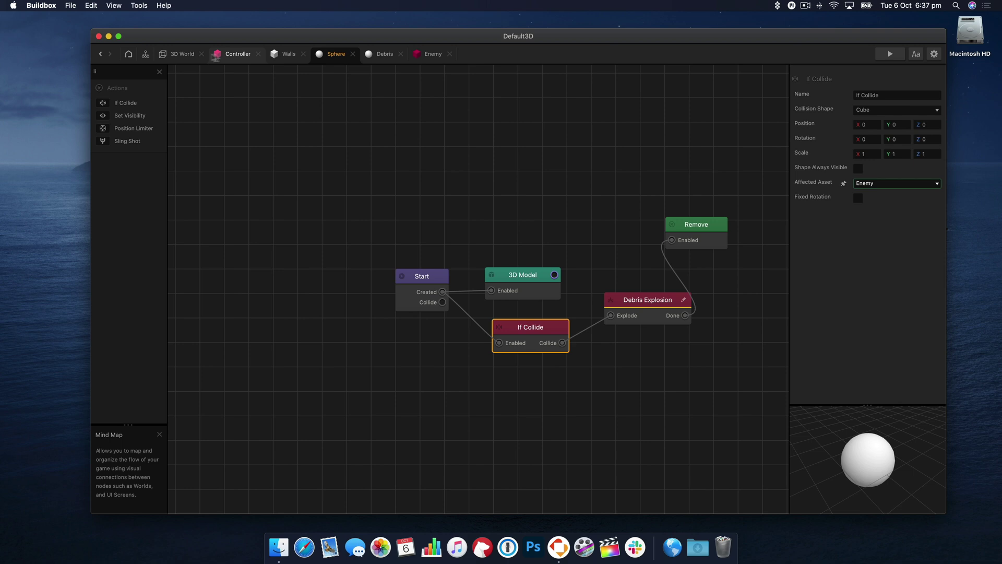
{"action": "left_click", "coordinate": [216, 55]}
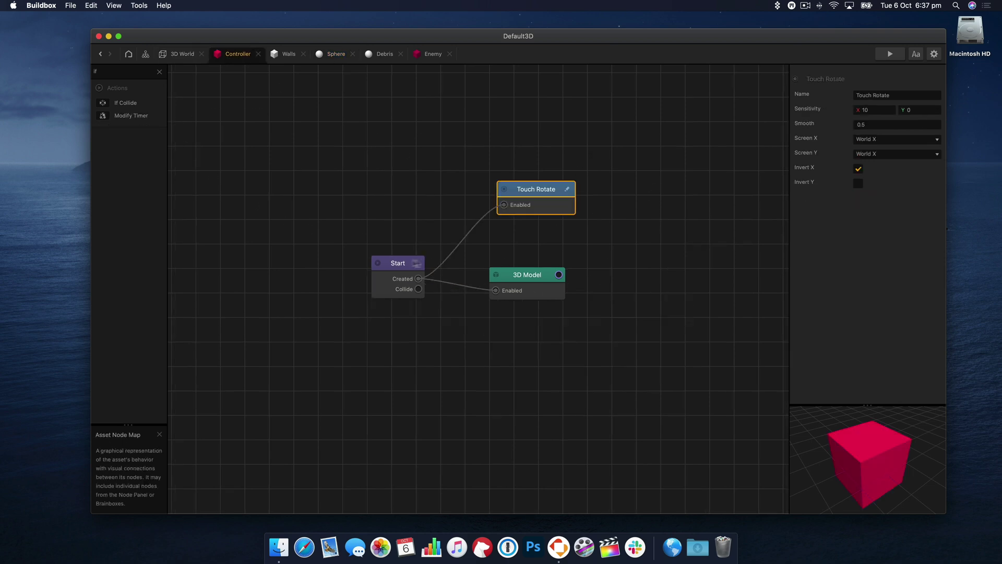
Limit the Controller Start node's affected asset to Enemy and test-play by rotating the box
{"action": "left_click", "coordinate": [414, 264]}
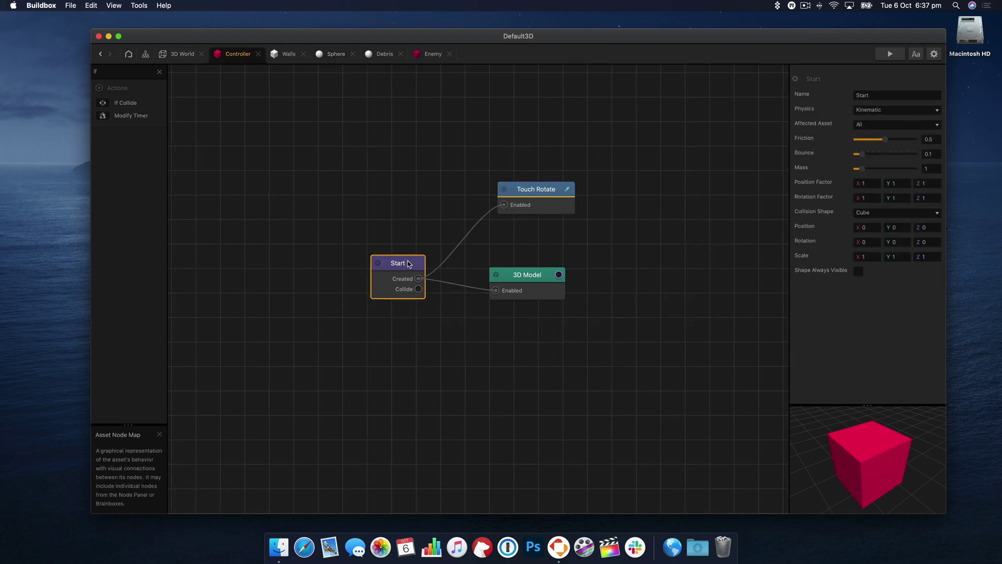
{"action": "left_click", "coordinate": [891, 124]}
{"action": "left_click", "coordinate": [889, 166]}
{"action": "left_click", "coordinate": [890, 53]}
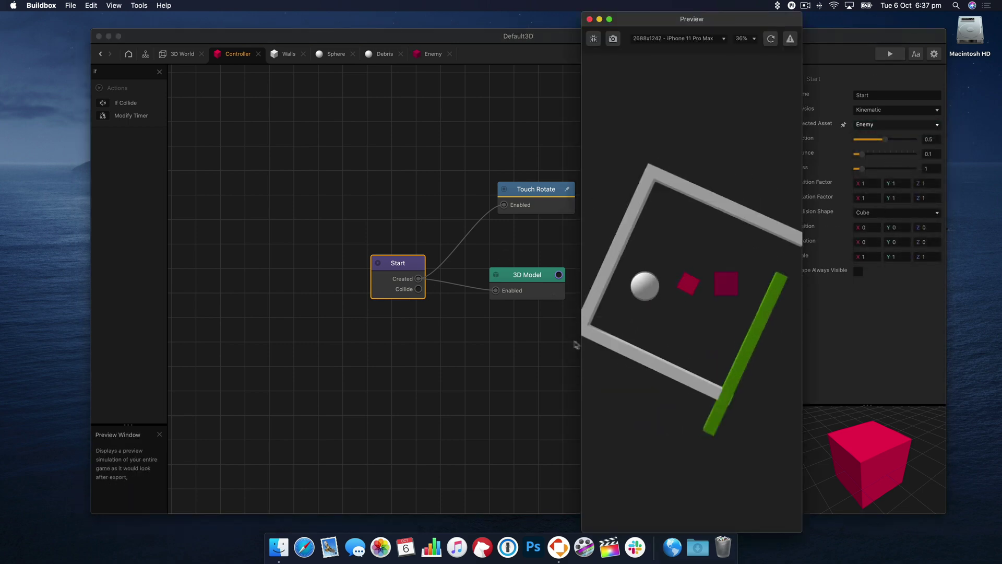
{"action": "left_click_drag", "start_coordinate": [576, 344], "coordinate": [526, 20]}
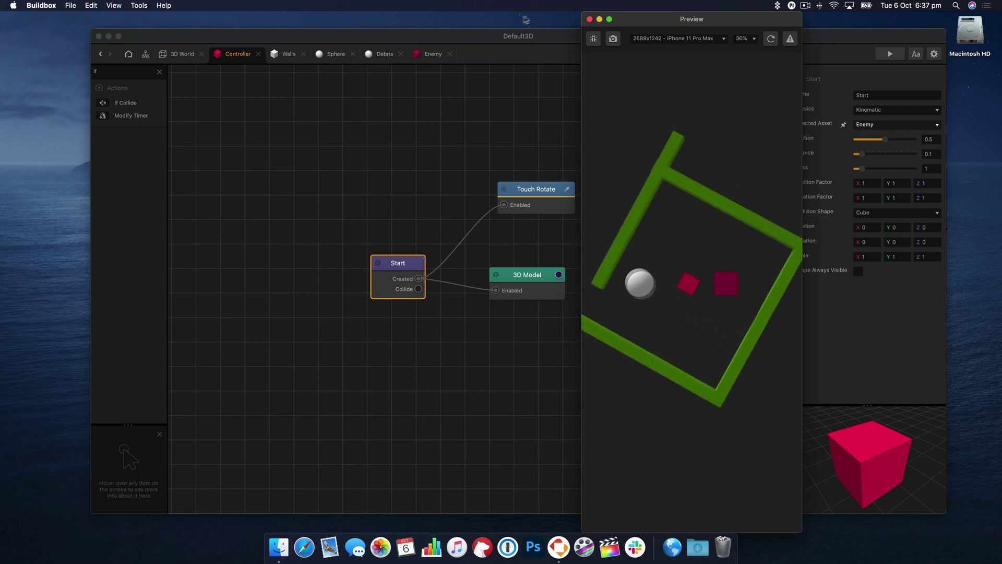
{"action": "left_click", "coordinate": [589, 19]}
Revert the Controller Start's affected asset to All and go back to the 3D World scene
{"action": "left_click", "coordinate": [891, 124]}
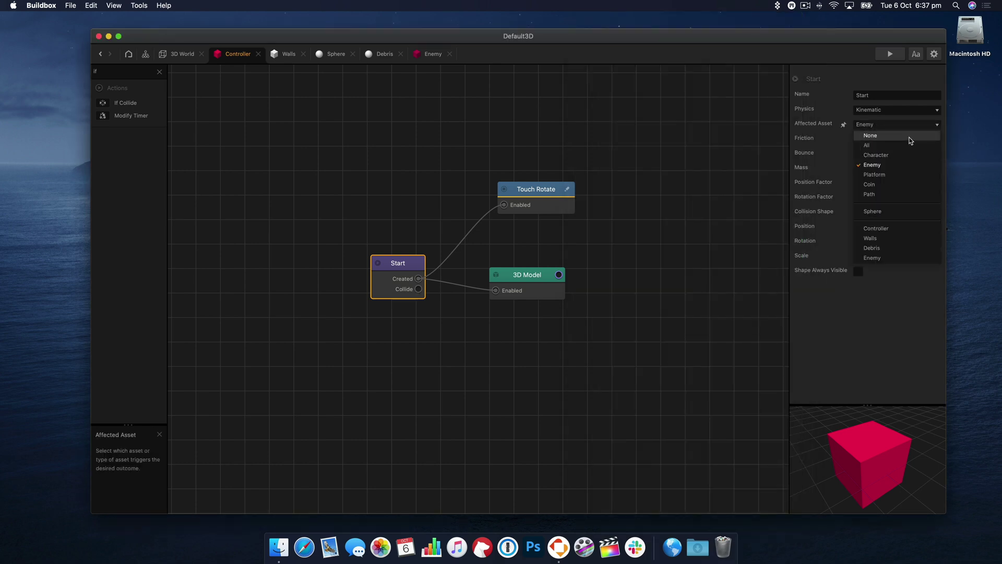
{"action": "left_click", "coordinate": [899, 146]}
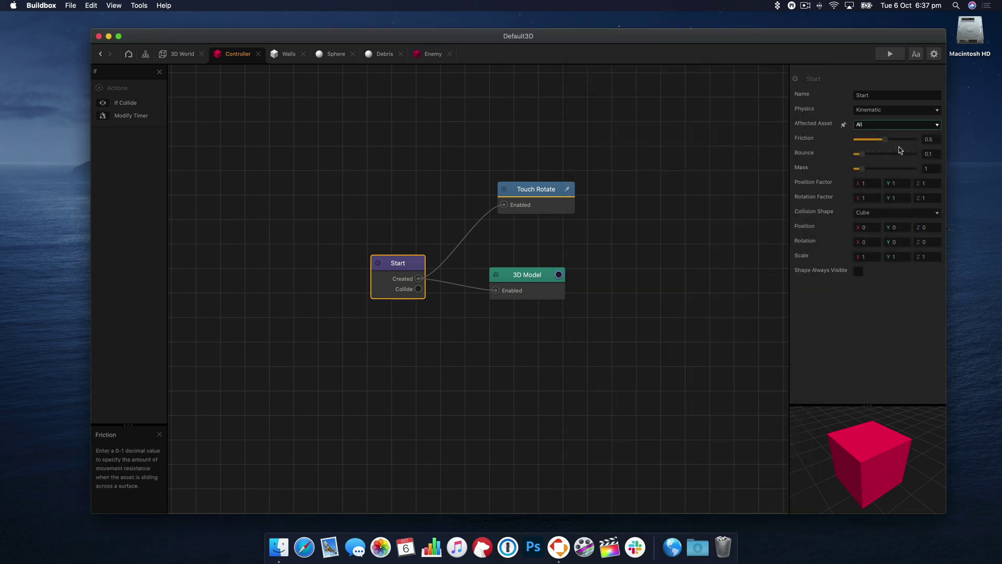
{"action": "left_click", "coordinate": [530, 290]}
{"action": "left_click", "coordinate": [533, 208]}
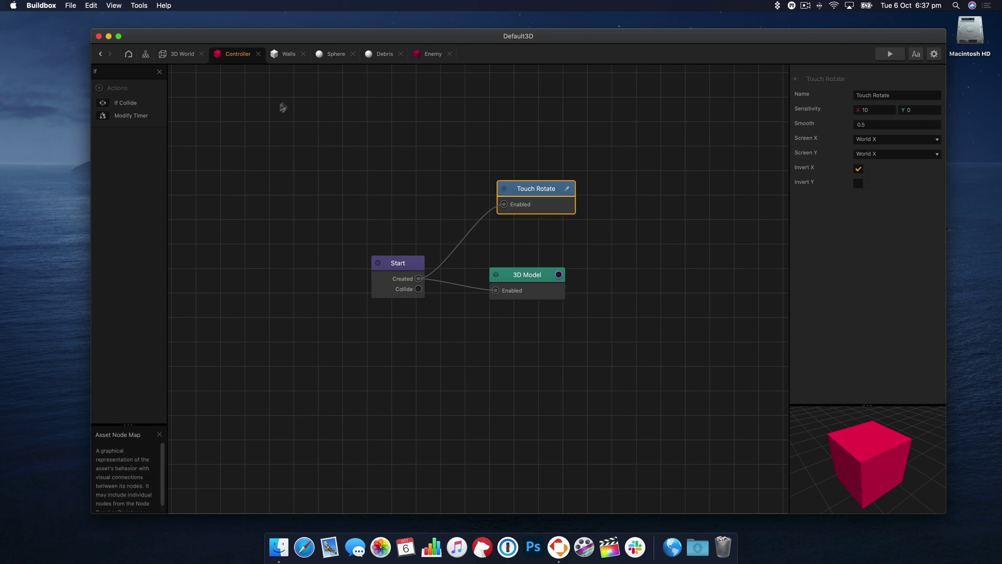
{"action": "left_click", "coordinate": [433, 54]}
{"action": "left_click", "coordinate": [177, 56]}
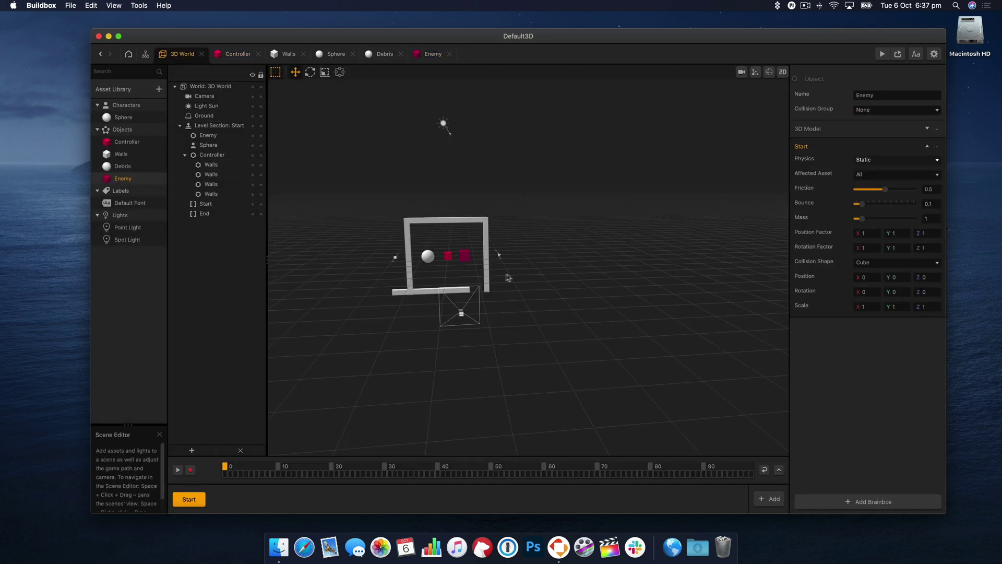
Set the Sphere's If Collide affected asset to Character and test it in a preview
{"action": "left_click", "coordinate": [448, 256]}
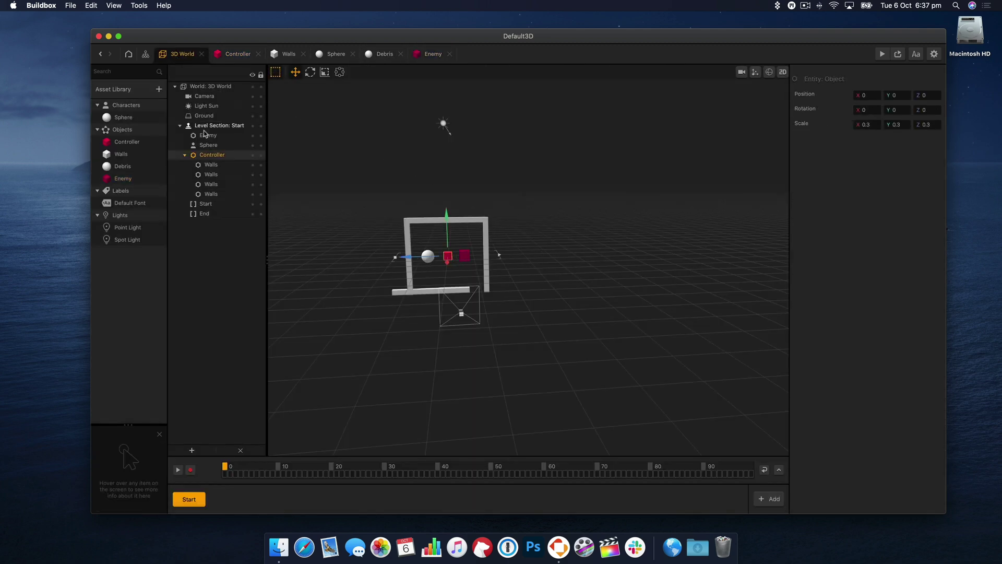
{"action": "left_click", "coordinate": [331, 55]}
{"action": "left_click_drag", "start_coordinate": [529, 335], "coordinate": [532, 330]}
{"action": "left_click", "coordinate": [888, 183]}
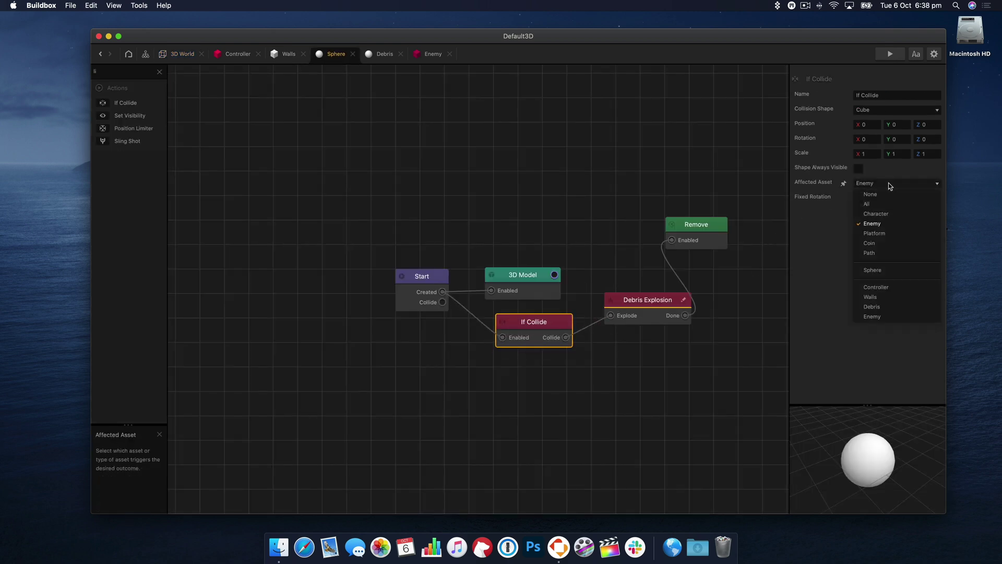
{"action": "left_click", "coordinate": [888, 214]}
{"action": "left_click", "coordinate": [898, 55]}
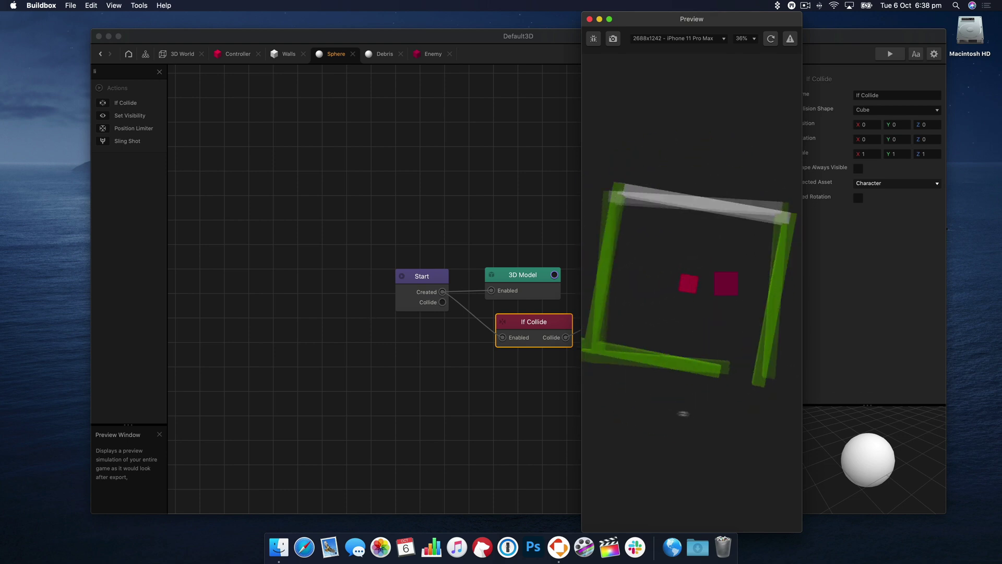
{"action": "left_click", "coordinate": [589, 18]}
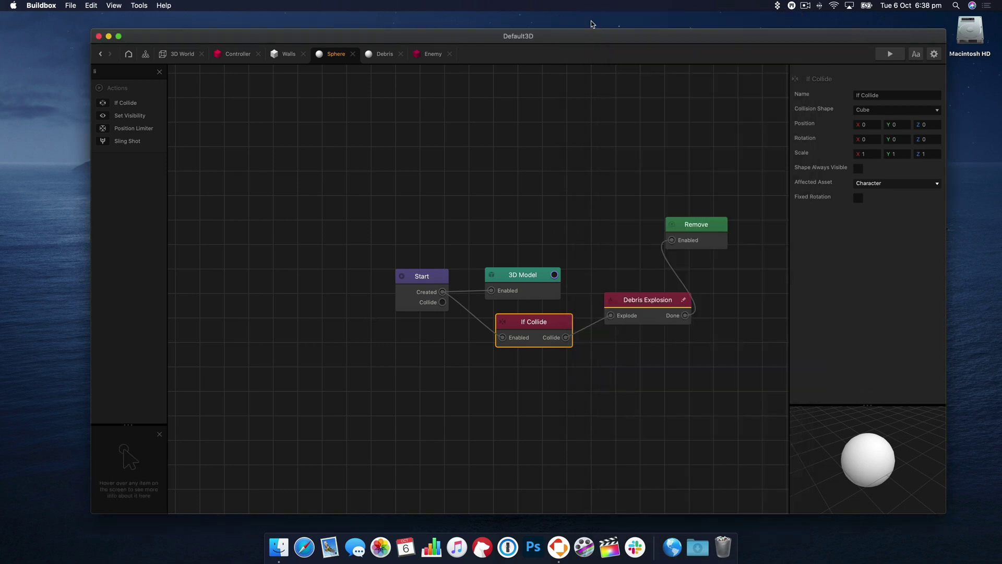
Switch the If Collide affected asset to Controller and preview the game again
{"action": "left_click", "coordinate": [896, 183]}
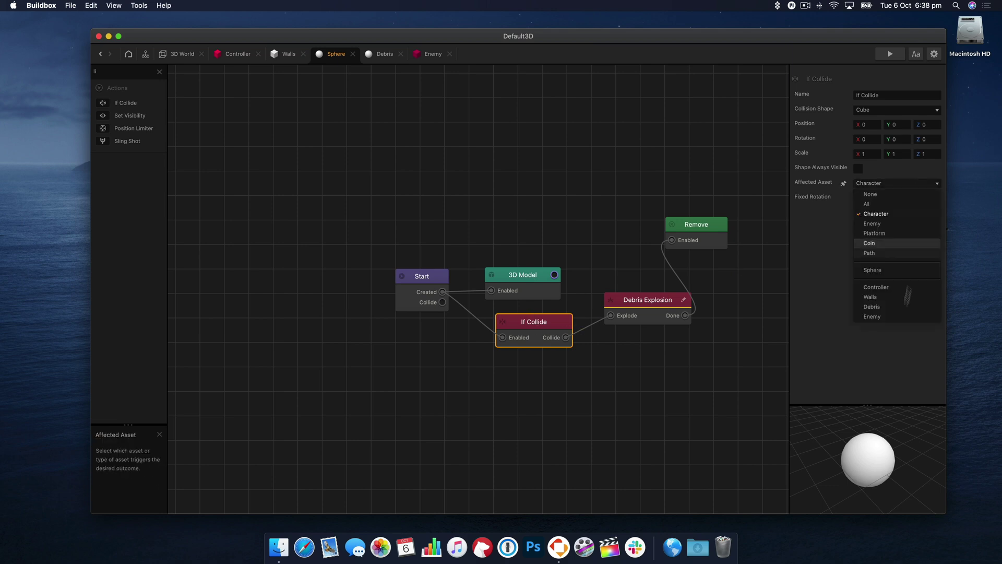
{"action": "left_click", "coordinate": [901, 287]}
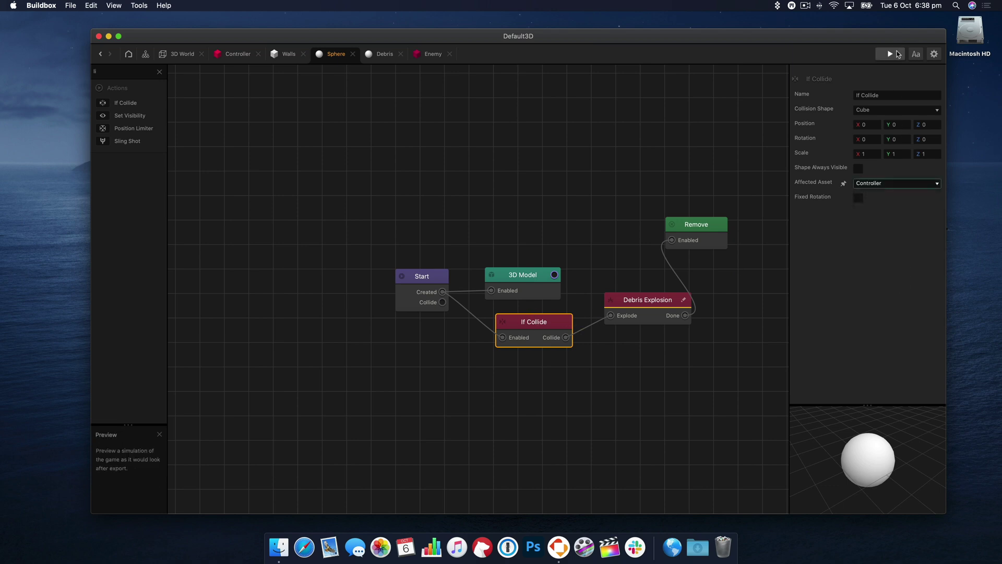
{"action": "left_click", "coordinate": [890, 53]}
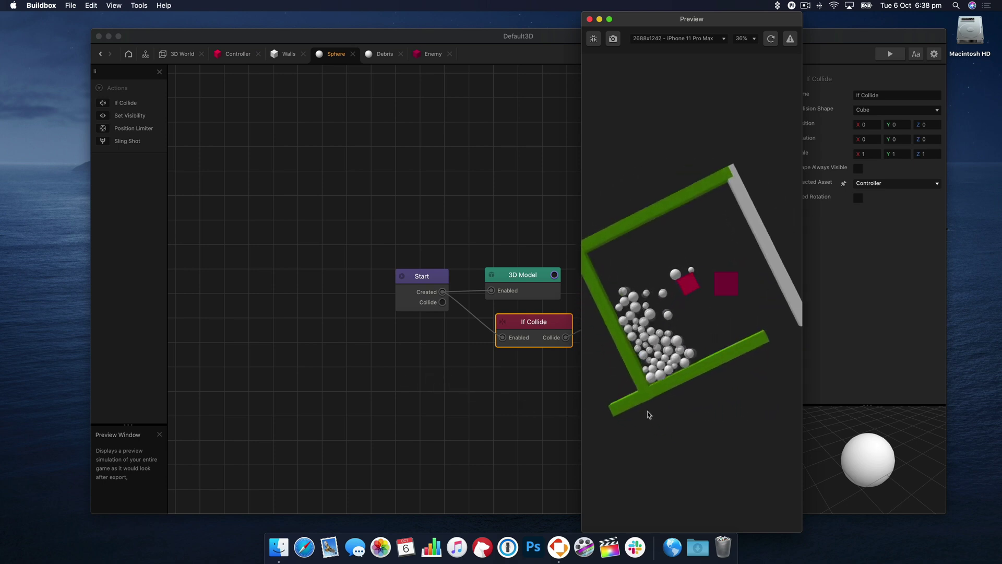
{"action": "left_click", "coordinate": [590, 20]}
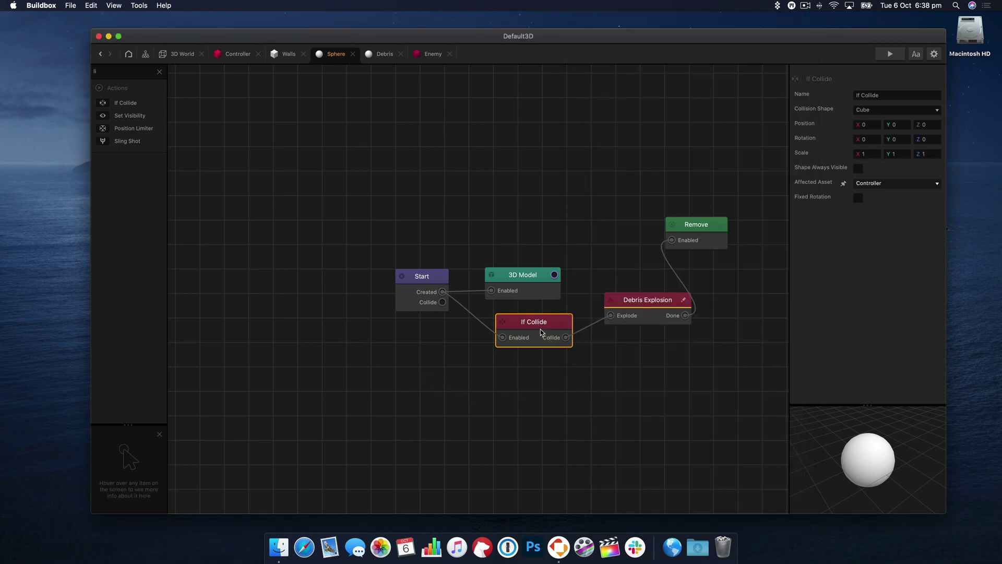
Duplicate the If Collide node, placing the copy below the first, and shift Debris Explosion down
{"action": "left_click_drag", "start_coordinate": [541, 334], "coordinate": [530, 337]}
{"action": "key", "text": "super+d"}
{"action": "left_click_drag", "start_coordinate": [605, 327], "coordinate": [529, 390]}
{"action": "left_click_drag", "start_coordinate": [647, 308], "coordinate": [653, 335]}
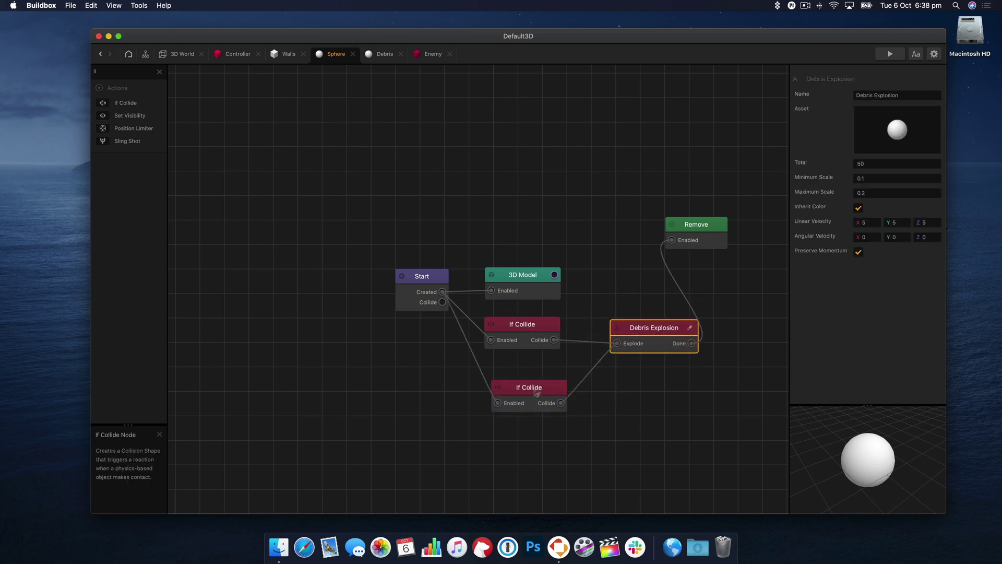
Set the second If Collide's affected asset to Enemy and run and restart the preview
{"action": "left_click", "coordinate": [529, 387]}
{"action": "left_click", "coordinate": [916, 183]}
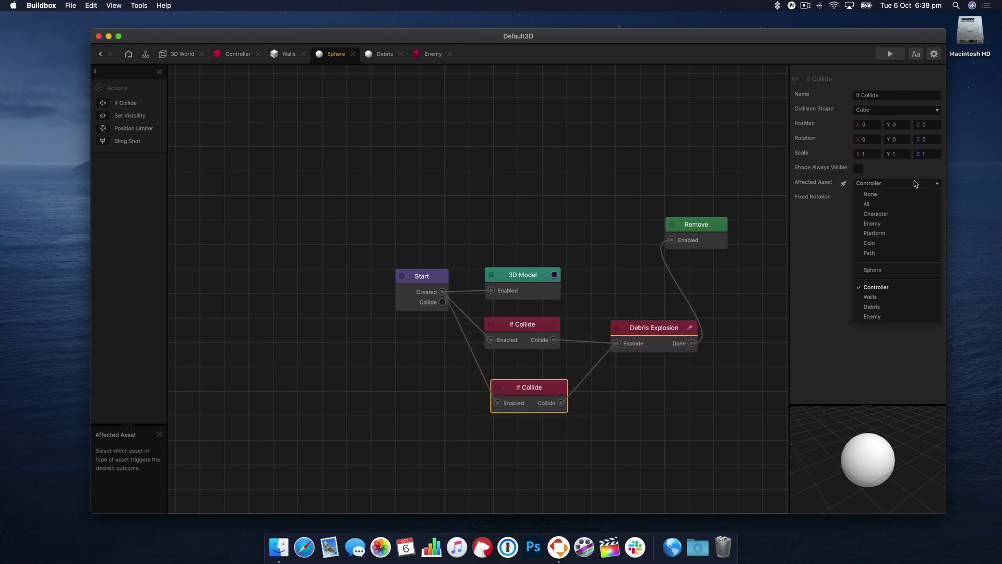
{"action": "left_click", "coordinate": [896, 315]}
{"action": "left_click", "coordinate": [882, 54]}
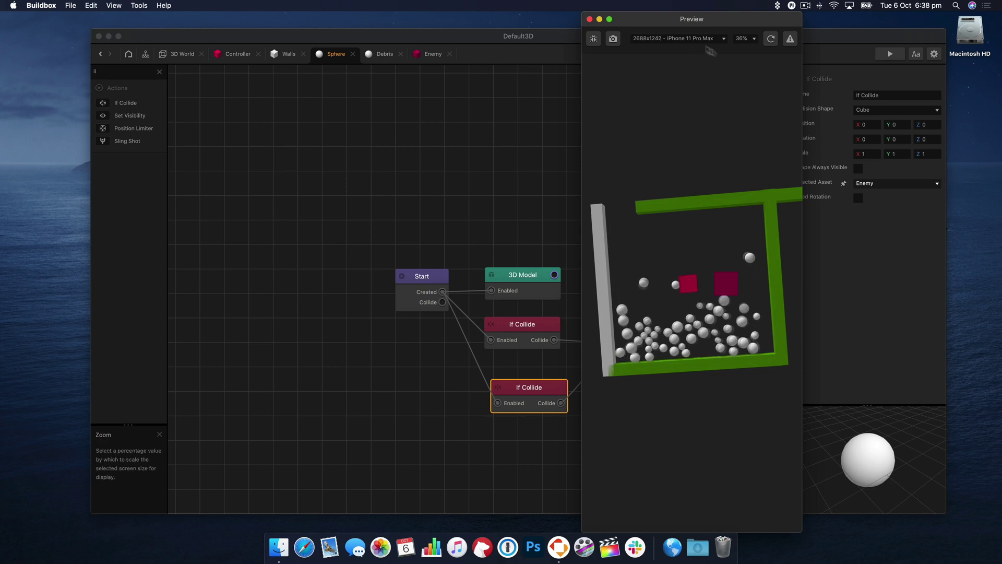
{"action": "left_click", "coordinate": [771, 39]}
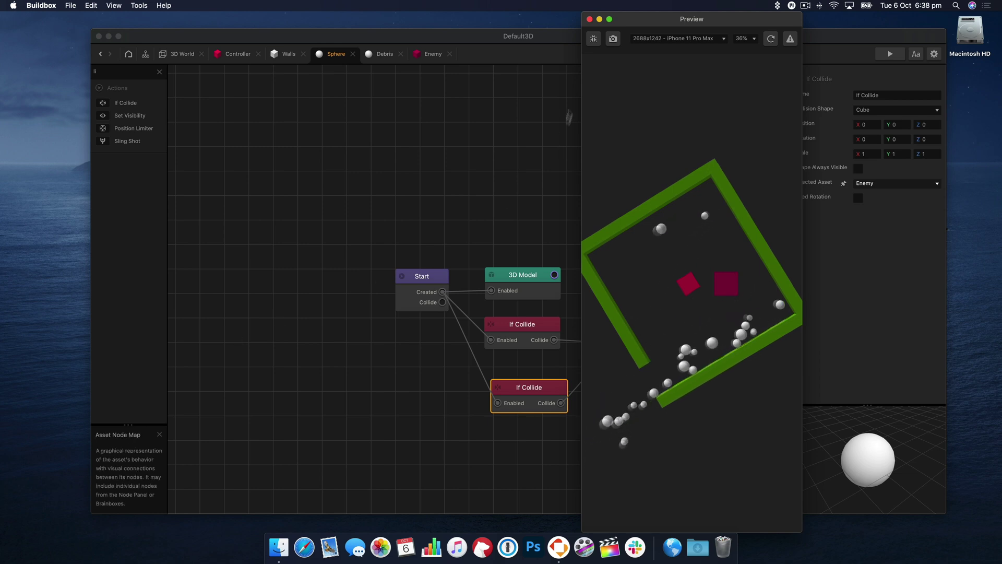
Back in 3D World, give the Enemy asset Dynamic physics and the Enemy collision group
{"action": "left_click", "coordinate": [590, 20]}
{"action": "left_click", "coordinate": [182, 53]}
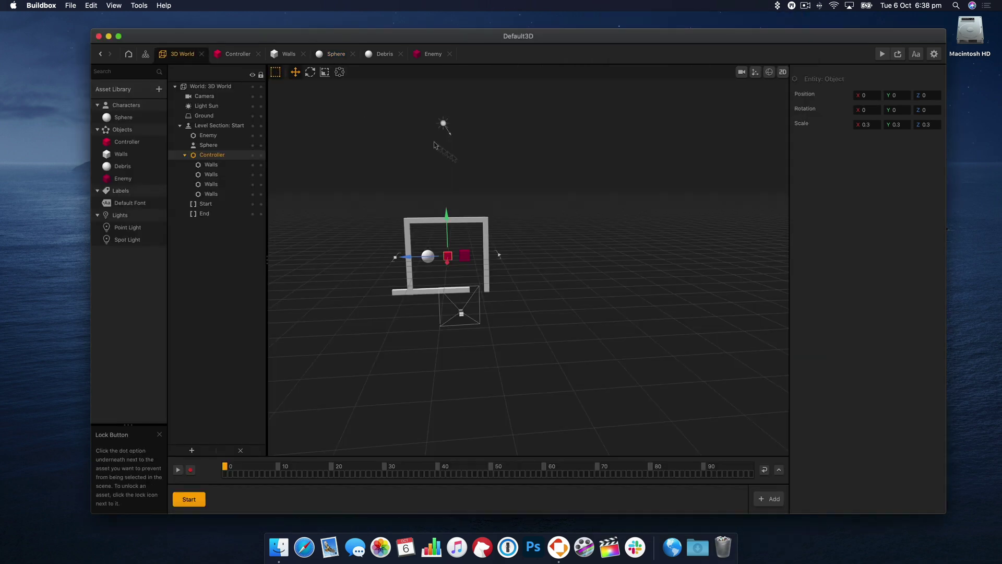
{"action": "left_click", "coordinate": [434, 289]}
{"action": "left_click", "coordinate": [410, 293]}
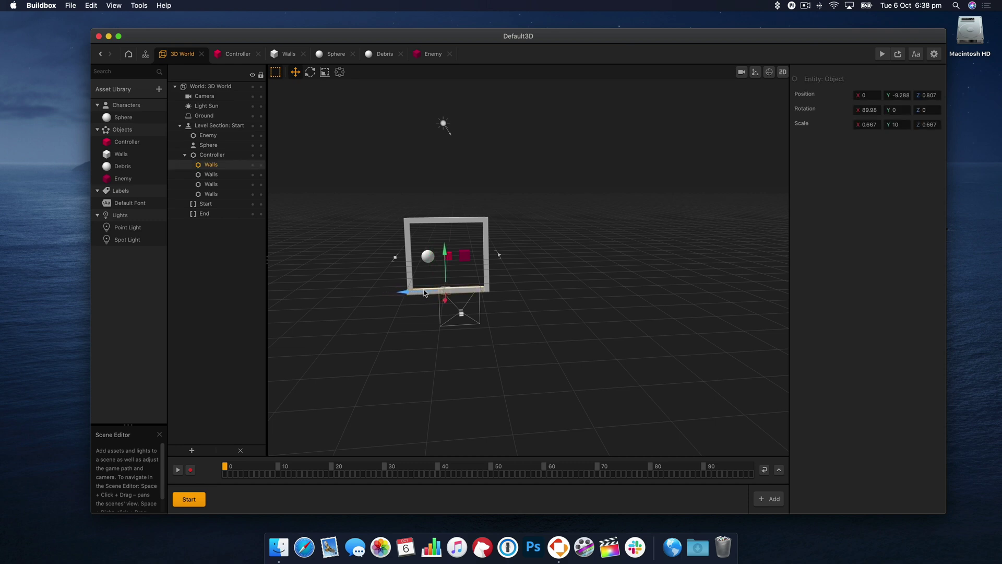
{"action": "left_click", "coordinate": [465, 258]}
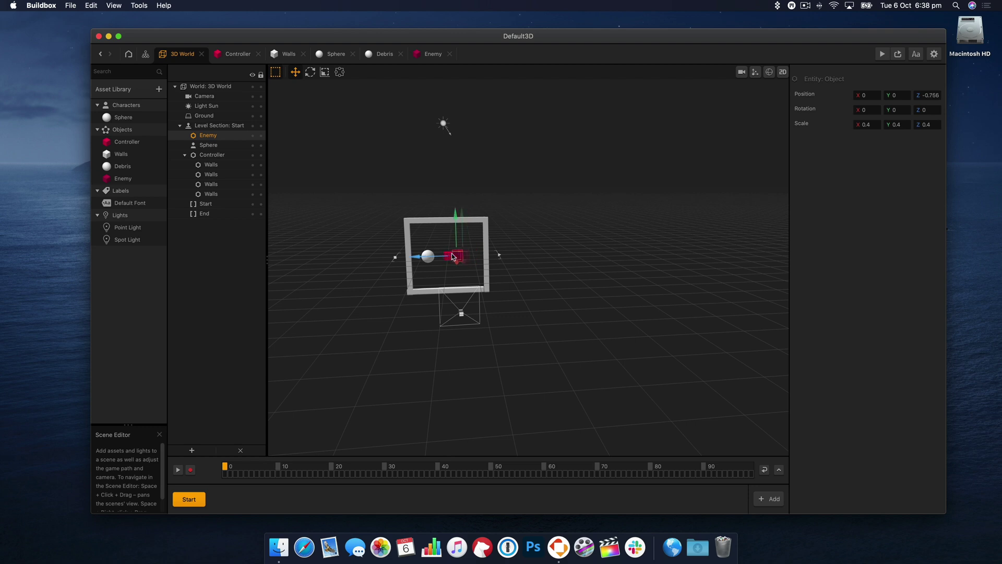
{"action": "left_click", "coordinate": [123, 179]}
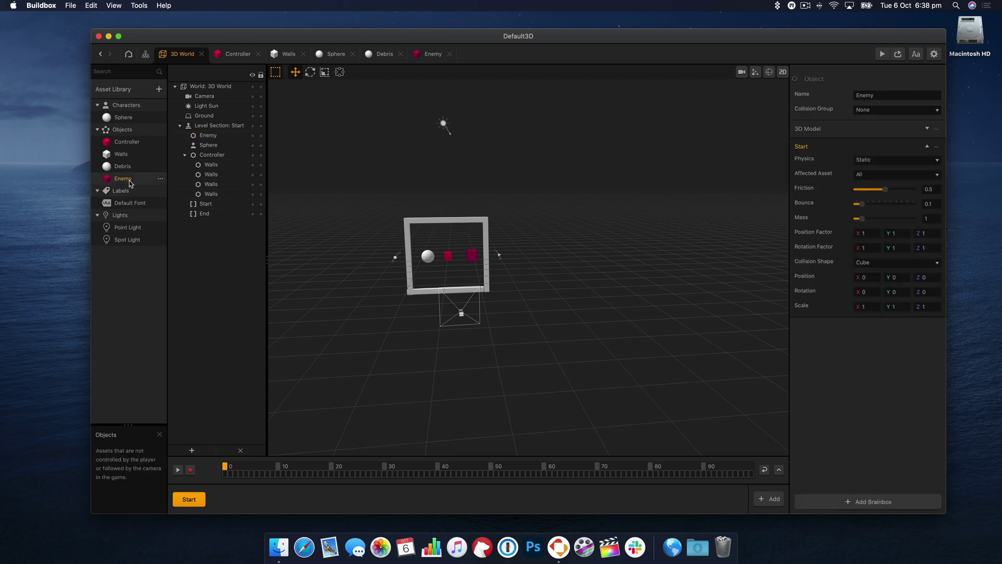
{"action": "left_click", "coordinate": [904, 160]}
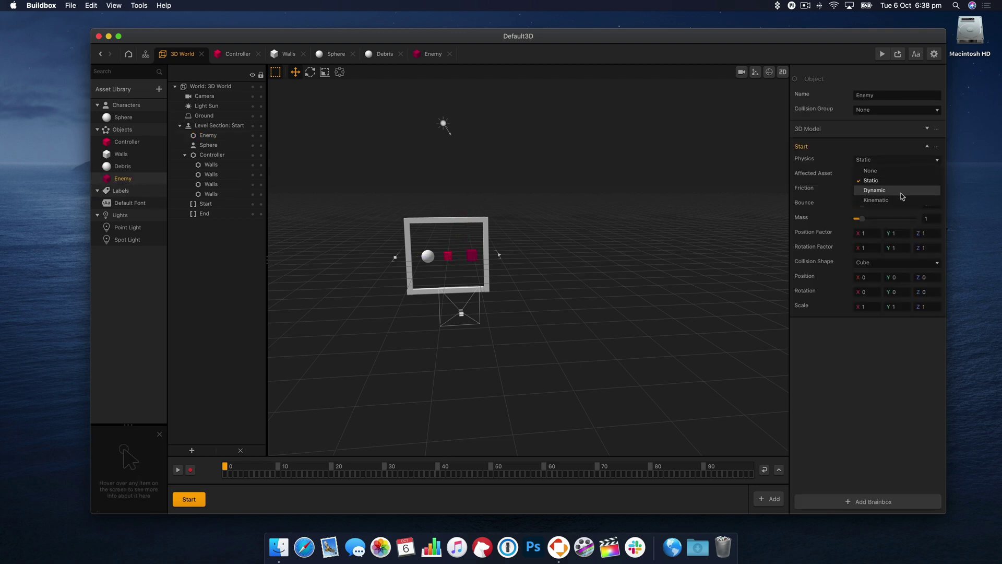
{"action": "left_click", "coordinate": [901, 193]}
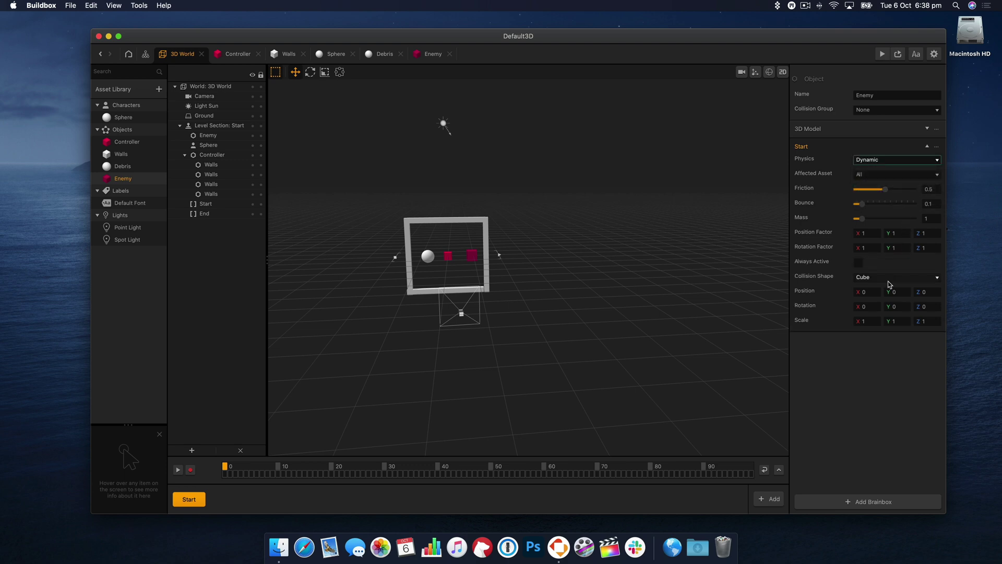
{"action": "left_click", "coordinate": [904, 110]}
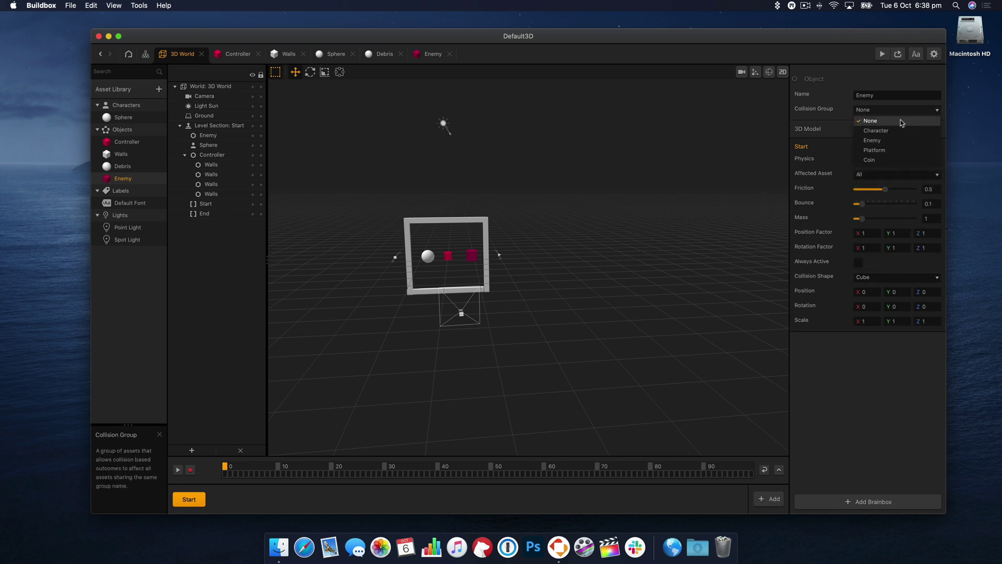
{"action": "left_click", "coordinate": [899, 140]}
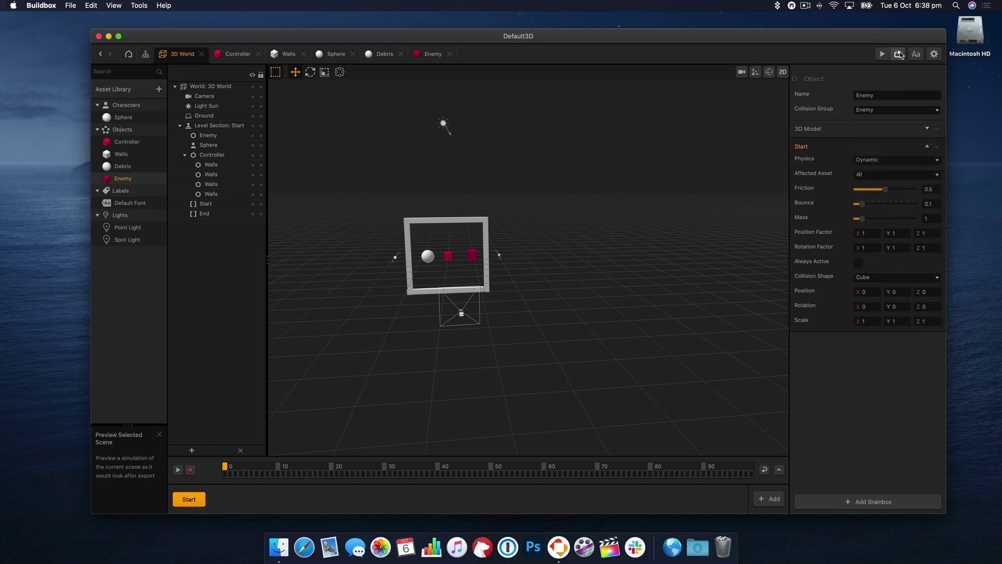
Preview the scene, select the Enemy cube, and test-play by tilting the box
{"action": "left_click", "coordinate": [898, 54]}
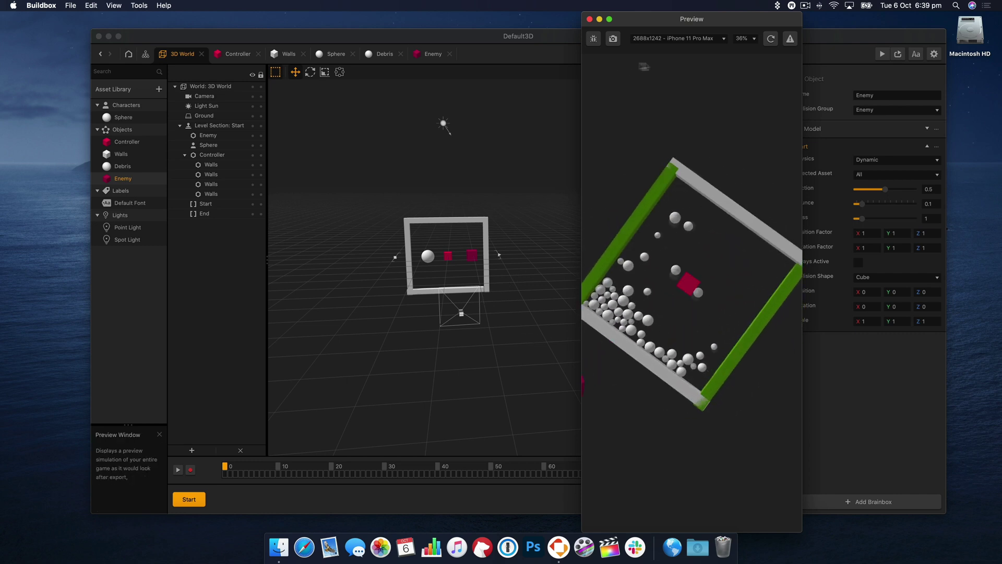
{"action": "left_click", "coordinate": [472, 257]}
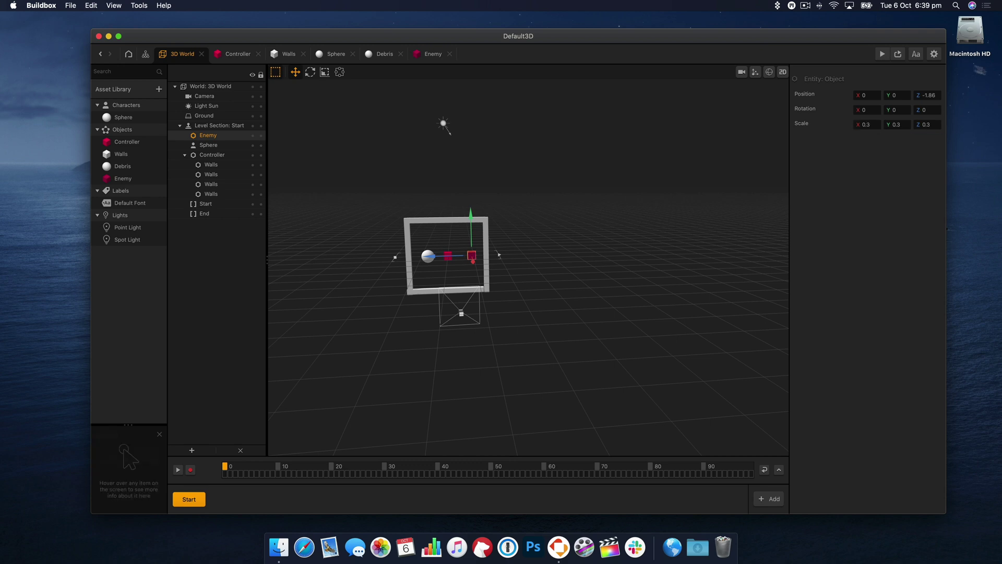
{"action": "left_click", "coordinate": [882, 54]}
{"action": "left_click_drag", "start_coordinate": [765, 402], "coordinate": [634, 405]}
{"action": "left_click", "coordinate": [590, 19]}
Set the Enemy's friction to 0.12 and bounce to 0, then preview and restart the game
{"action": "left_click", "coordinate": [148, 181]}
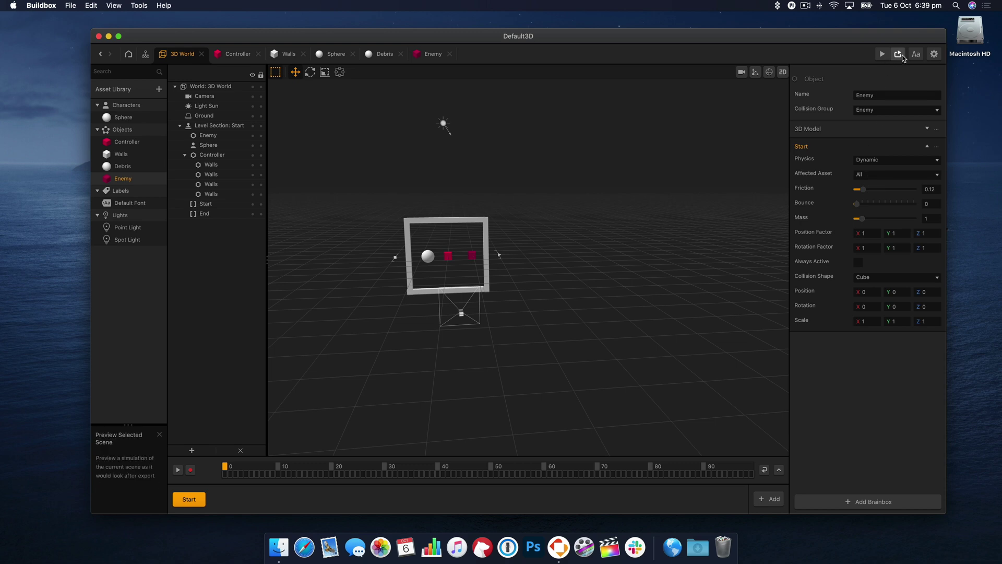
{"action": "left_click", "coordinate": [882, 54]}
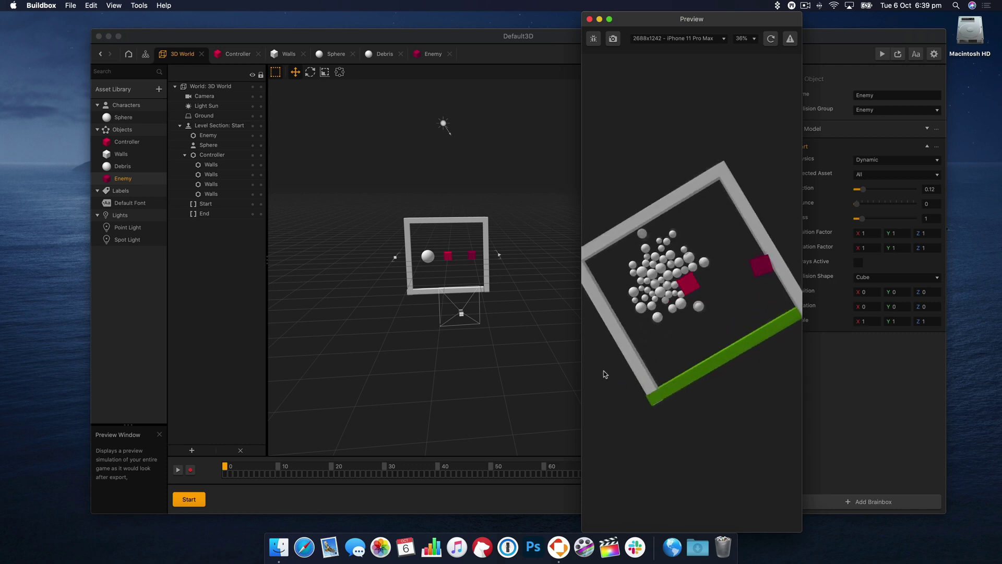
{"action": "left_click", "coordinate": [771, 40]}
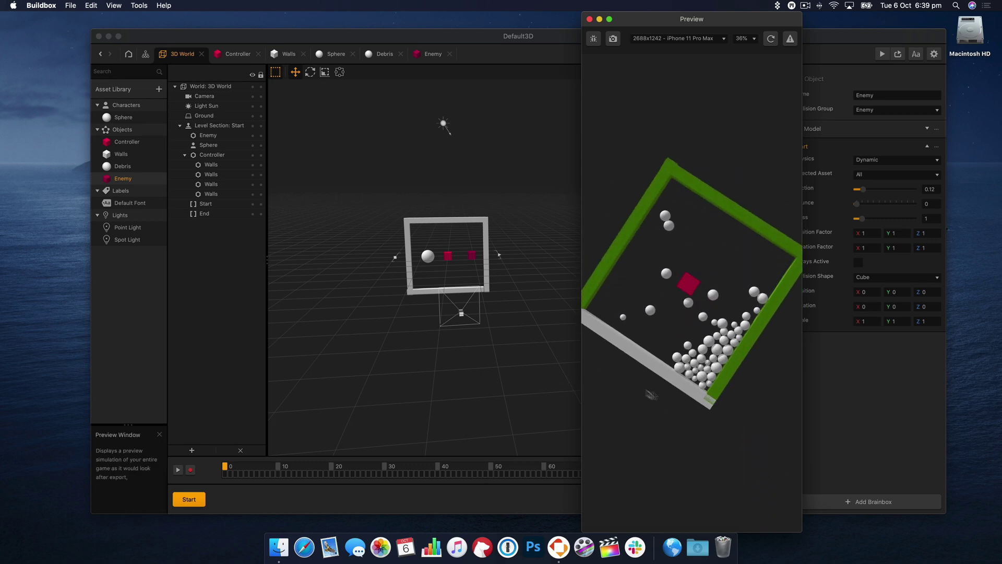
Delete the Enemy cube from the scene and move a bottom wall to the frame's right side
{"action": "left_click", "coordinate": [589, 19]}
{"action": "left_click", "coordinate": [426, 293]}
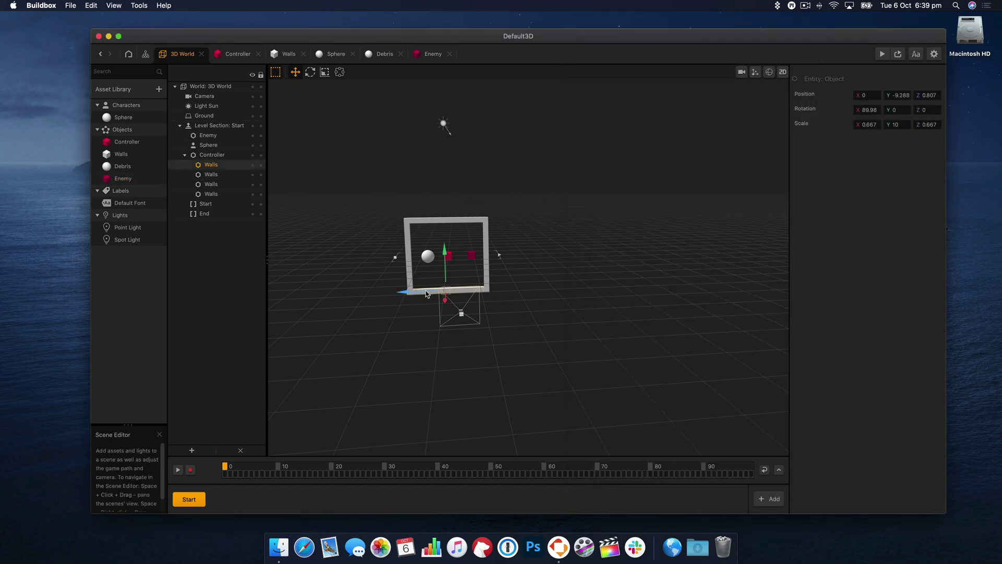
{"action": "left_click", "coordinate": [468, 258]}
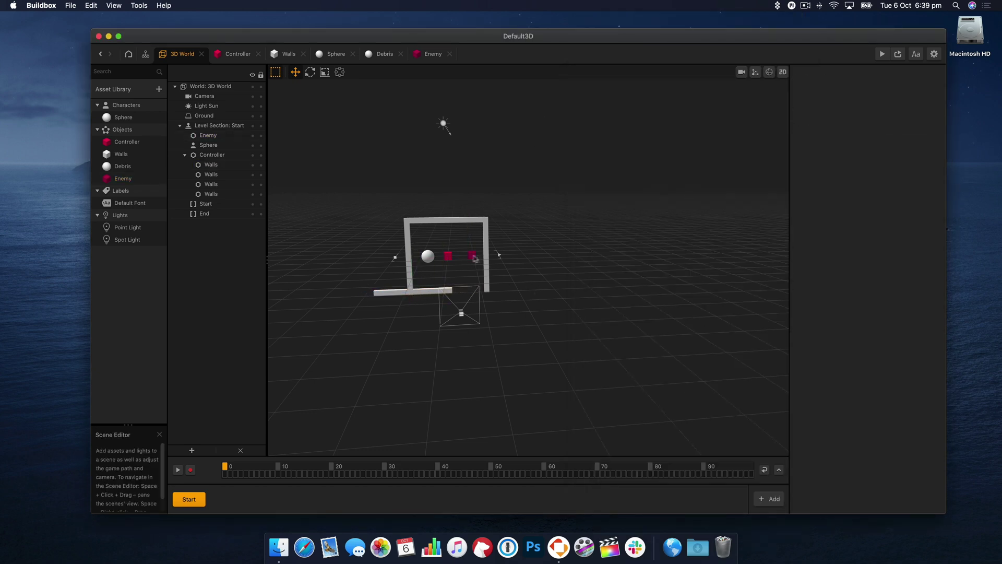
{"action": "left_click", "coordinate": [473, 254]}
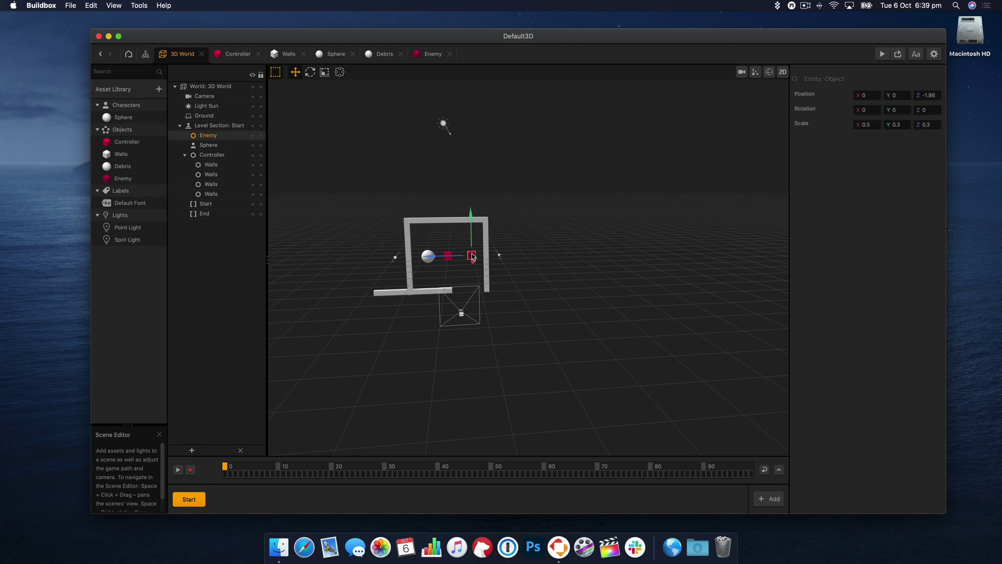
{"action": "key", "text": "Delete"}
{"action": "left_click", "coordinate": [431, 293]}
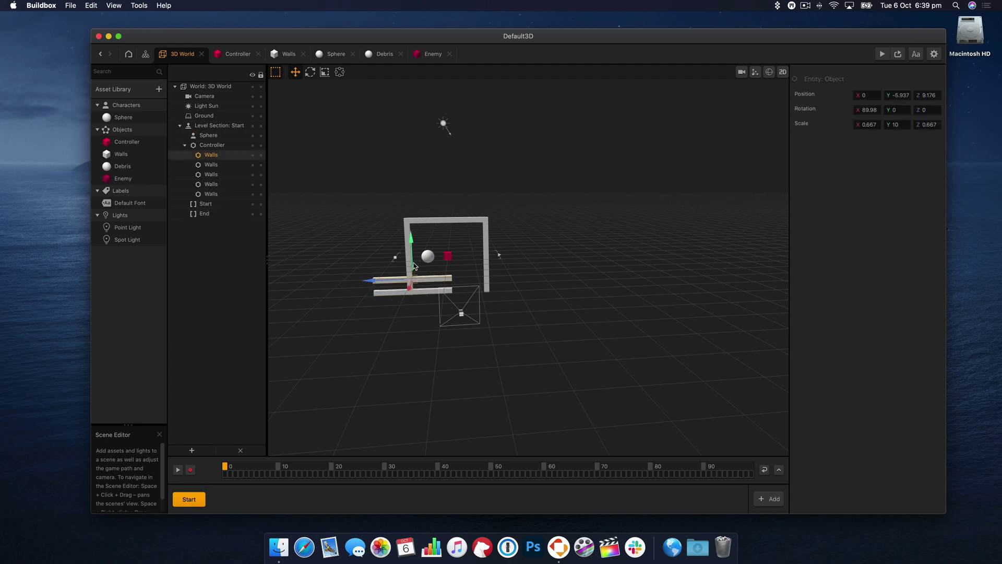
{"action": "left_click_drag", "start_coordinate": [390, 277], "coordinate": [501, 218]}
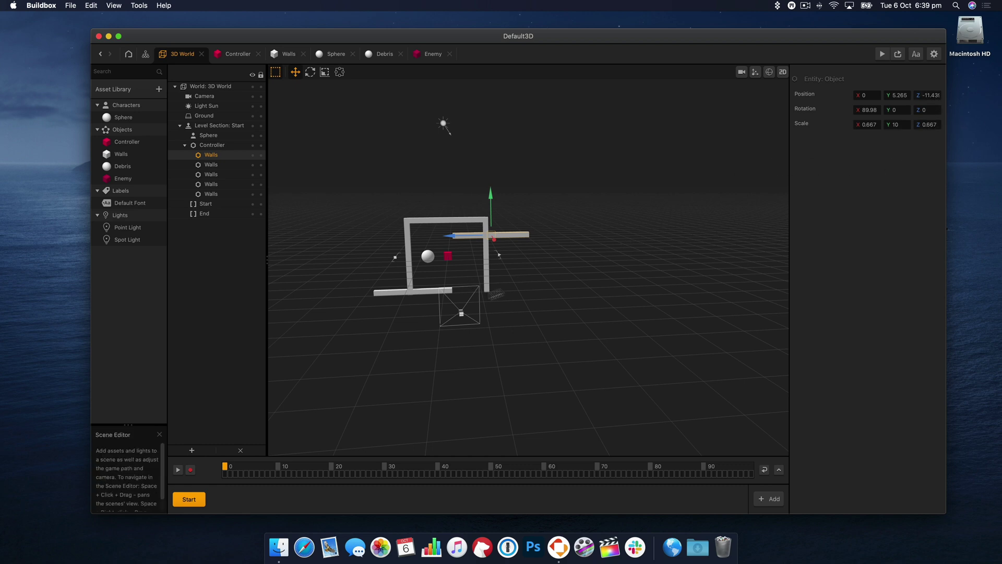
{"action": "left_click", "coordinate": [438, 296]}
Run the game preview and restart it twice
{"action": "left_click", "coordinate": [893, 49]}
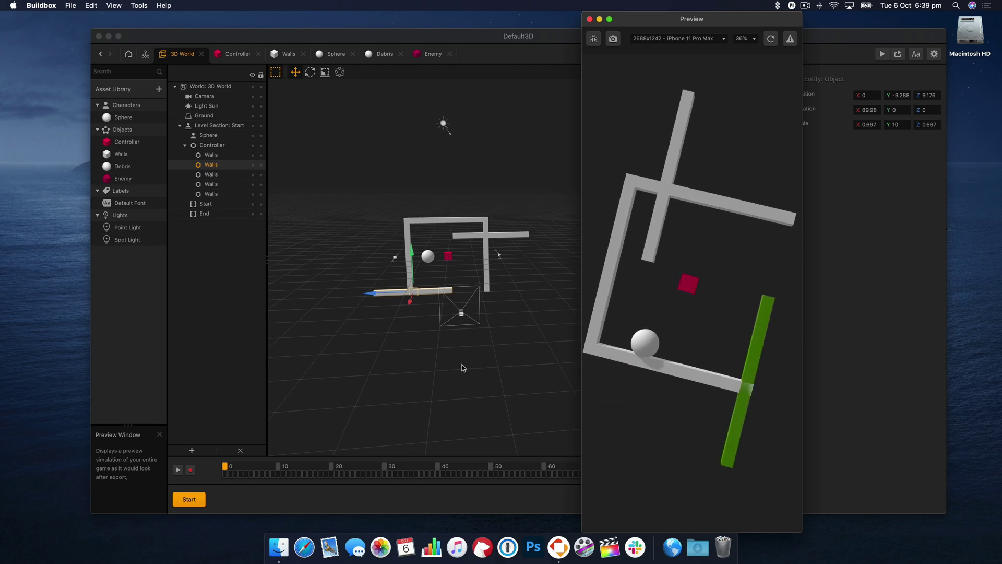
{"action": "left_click", "coordinate": [771, 39]}
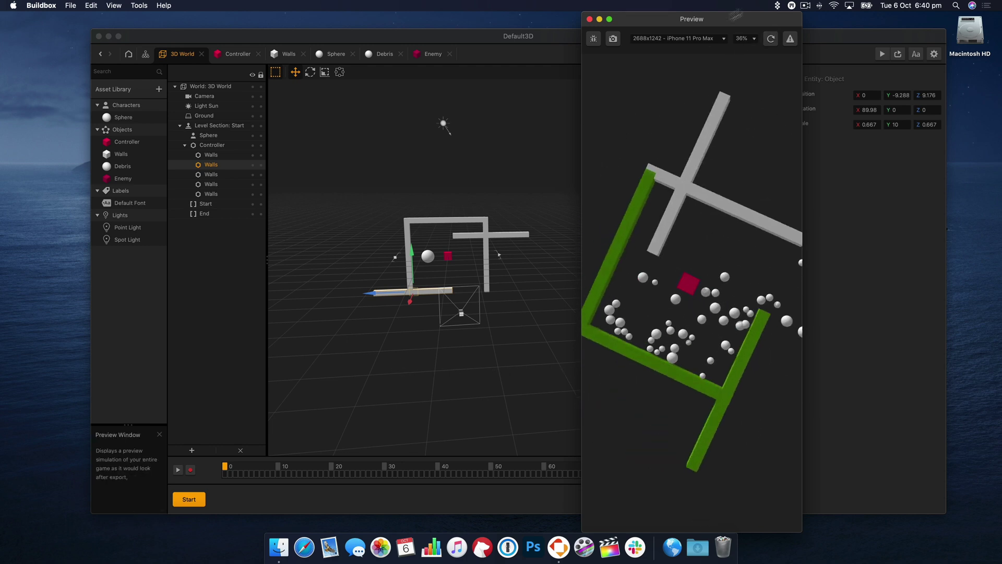
{"action": "left_click", "coordinate": [771, 39]}
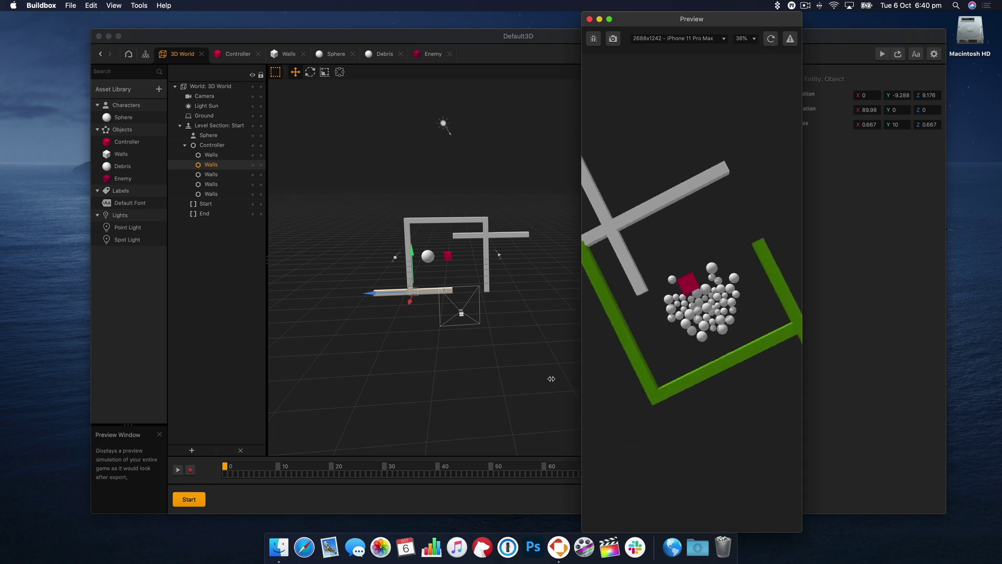
Add a Plane from the built-in shapes library and drag it into the level
{"action": "key", "text": "super+w"}
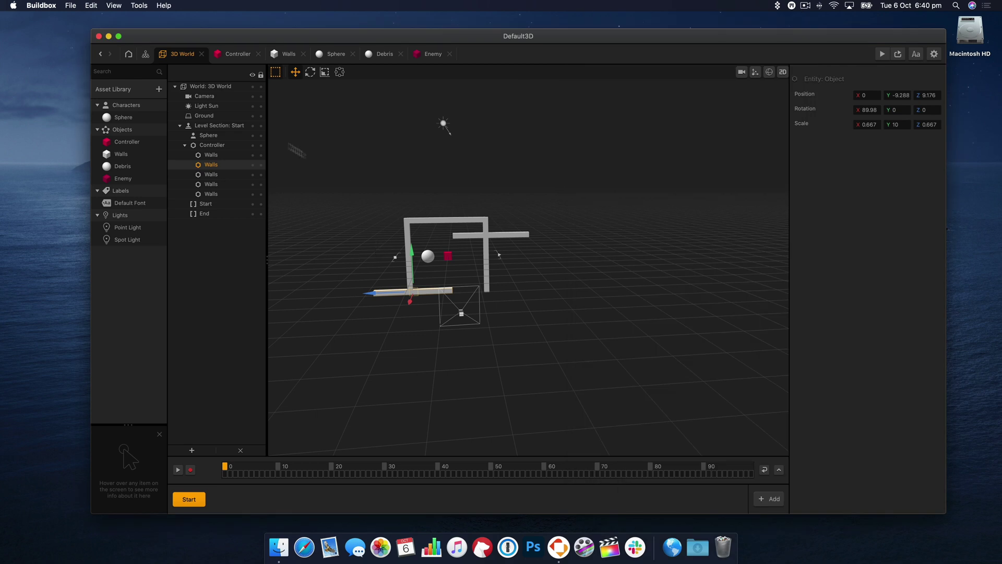
{"action": "left_click", "coordinate": [159, 89]}
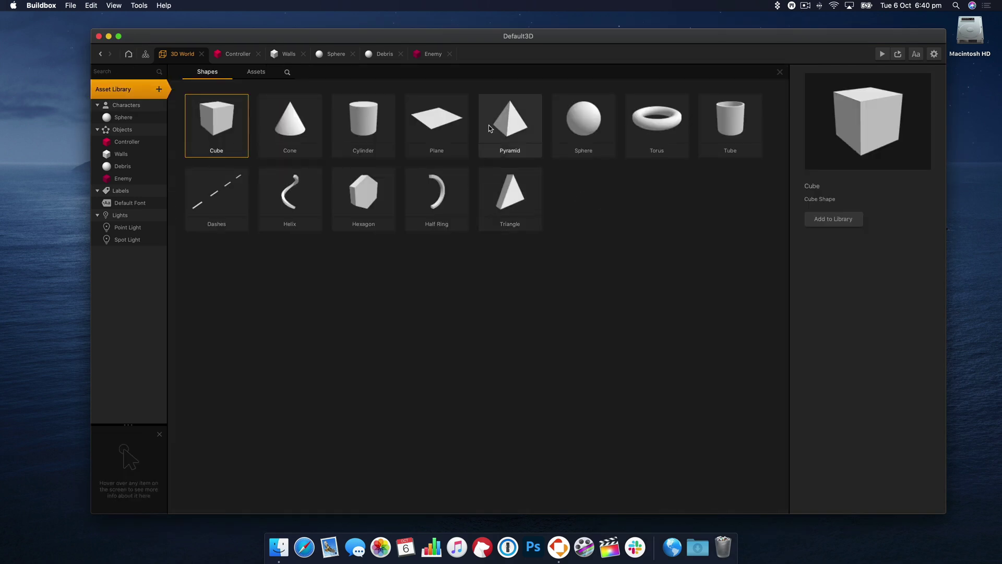
{"action": "left_click", "coordinate": [446, 128]}
{"action": "double_click", "coordinate": [441, 128]}
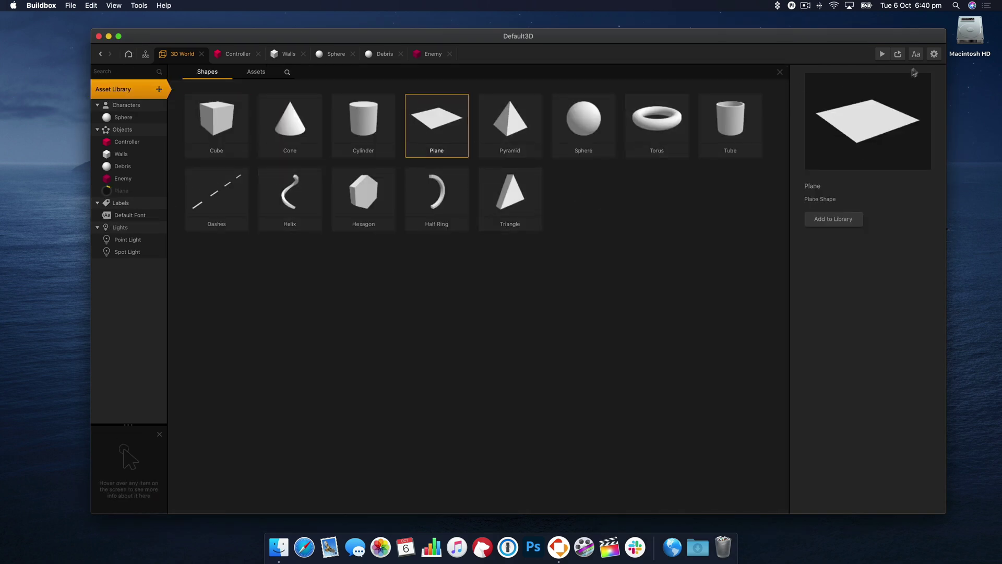
{"action": "left_click", "coordinate": [780, 73]}
{"action": "left_click", "coordinate": [119, 192]}
{"action": "left_click_drag", "start_coordinate": [549, 299], "coordinate": [505, 322]}
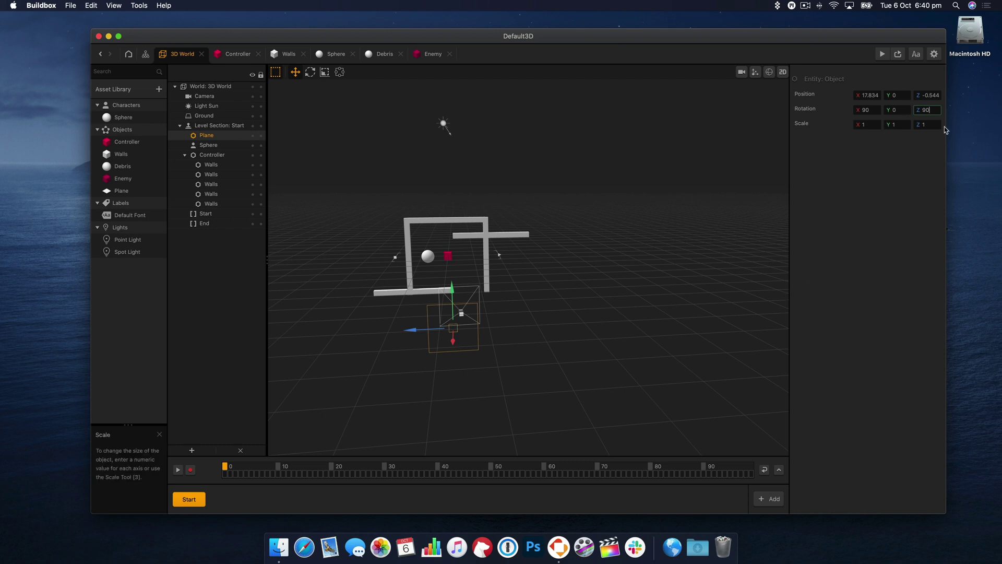
Slide the plane behind the walls and scale it up to 7.874 as a large backdrop
{"action": "key", "text": "Return"}
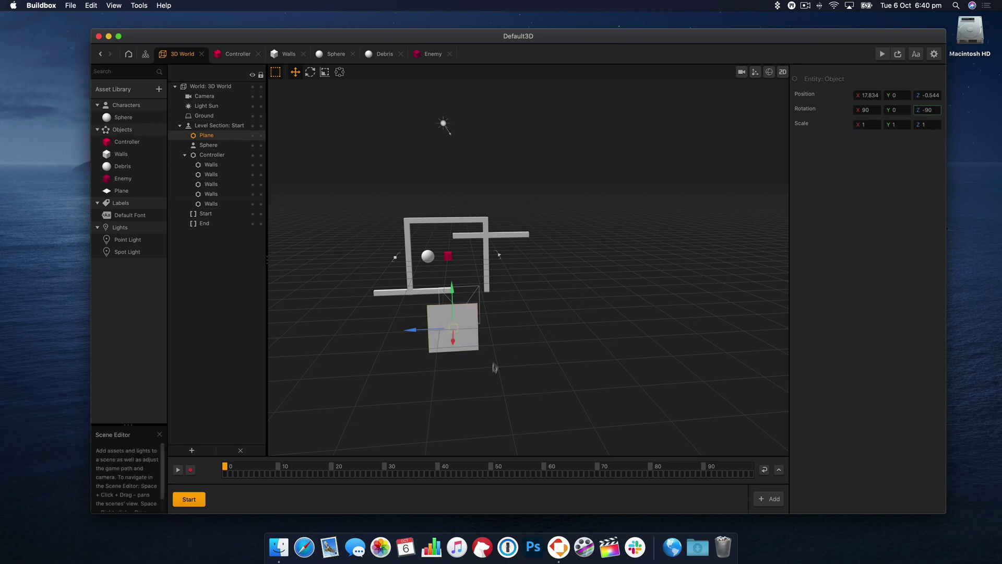
{"action": "left_click_drag", "start_coordinate": [452, 342], "coordinate": [459, 305]}
{"action": "right_click_drag", "start_coordinate": [458, 305], "coordinate": [726, 247]}
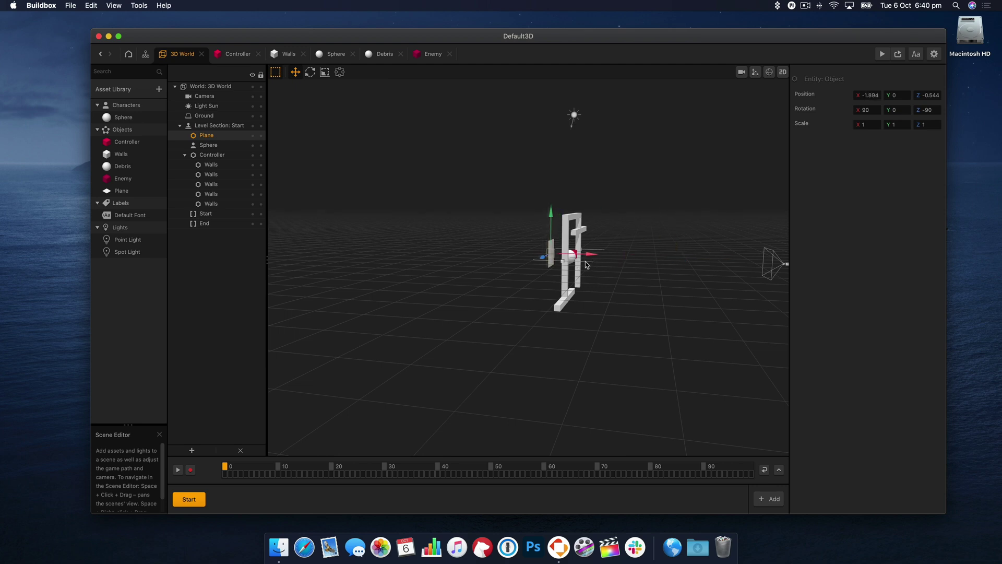
{"action": "left_click_drag", "start_coordinate": [586, 265], "coordinate": [590, 263]}
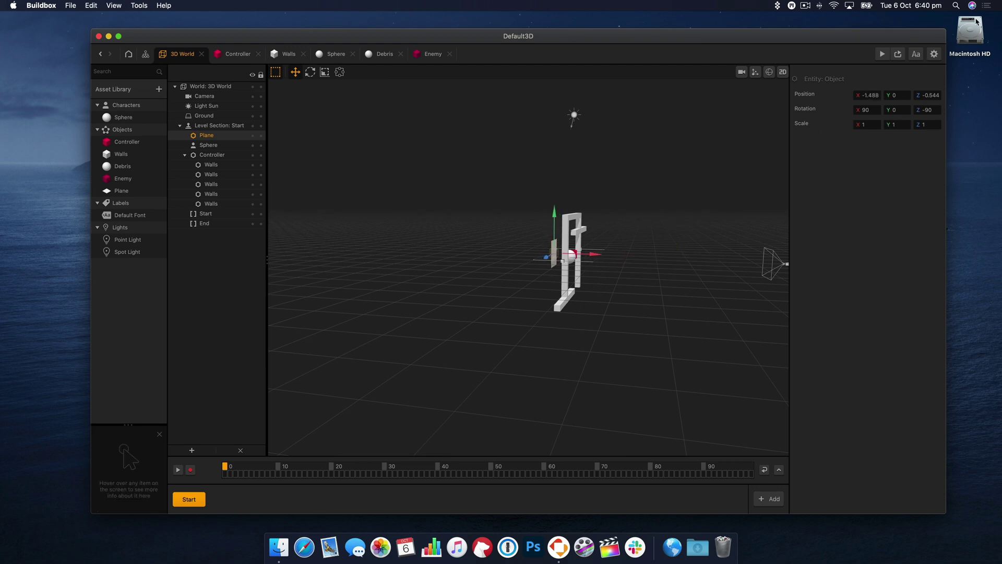
{"action": "left_click", "coordinate": [310, 72]}
{"action": "right_click_drag", "start_coordinate": [397, 261], "coordinate": [510, 259]}
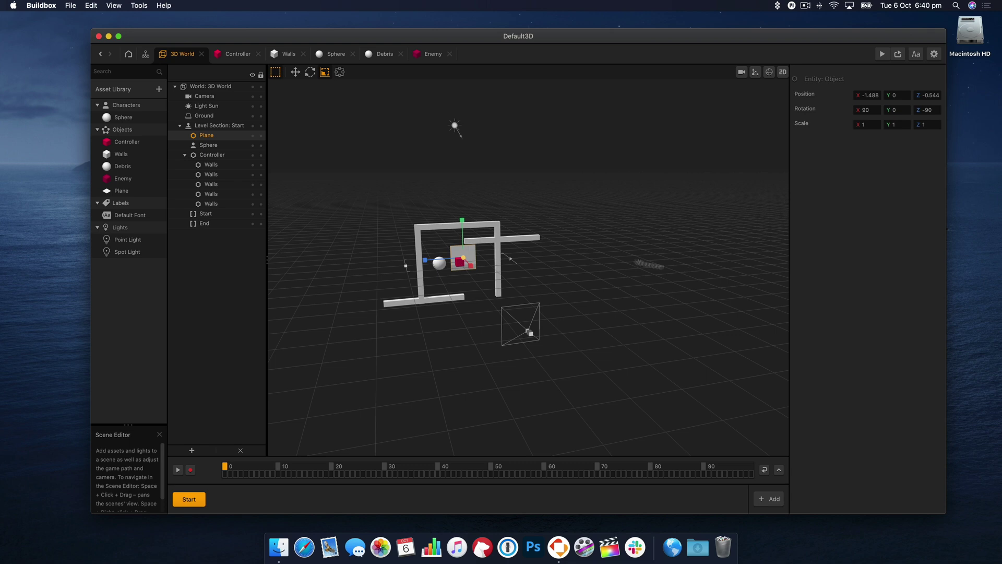
{"action": "left_click_drag", "start_coordinate": [476, 252], "coordinate": [535, 339]}
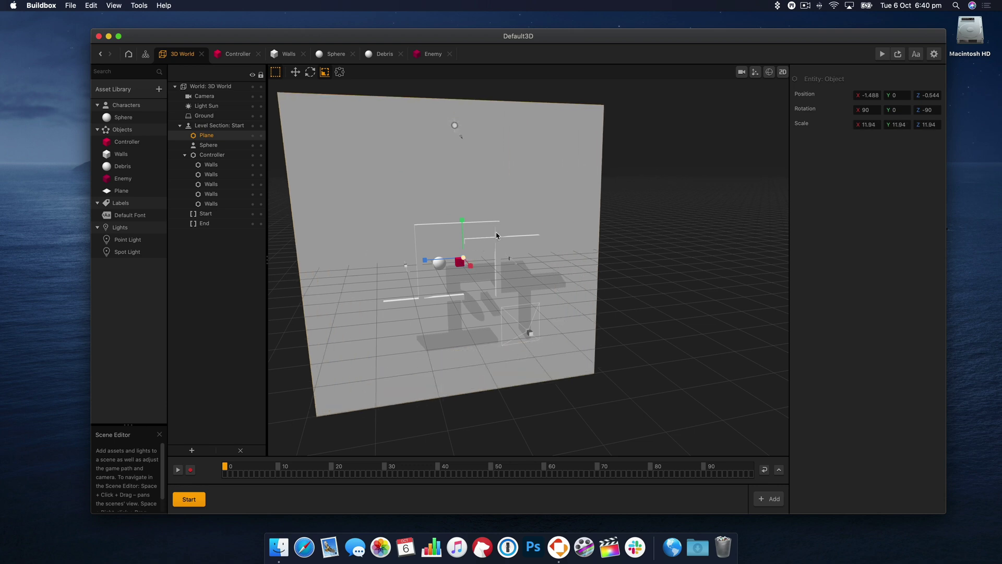
{"action": "key", "text": "super+z"}
{"action": "key", "text": "super+z"}
{"action": "right_click_drag", "start_coordinate": [466, 265], "coordinate": [493, 265]}
{"action": "key", "text": "super+z"}
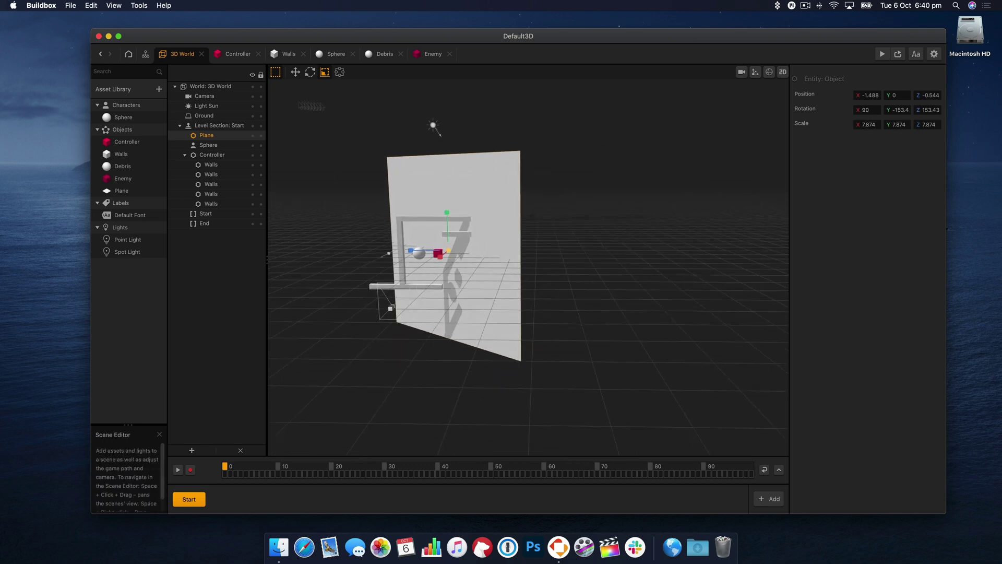
Rotate the plane to X 90, Y 0, Z -90 so it stands face-on behind the walls
{"action": "mouse_move", "coordinate": [459, 255]}
{"action": "left_mouse_down"}
{"action": "mouse_move", "coordinate": [481, 255]}
{"action": "mouse_move", "coordinate": [447, 257]}
{"action": "mouse_move", "coordinate": [470, 255]}
{"action": "left_mouse_up"}
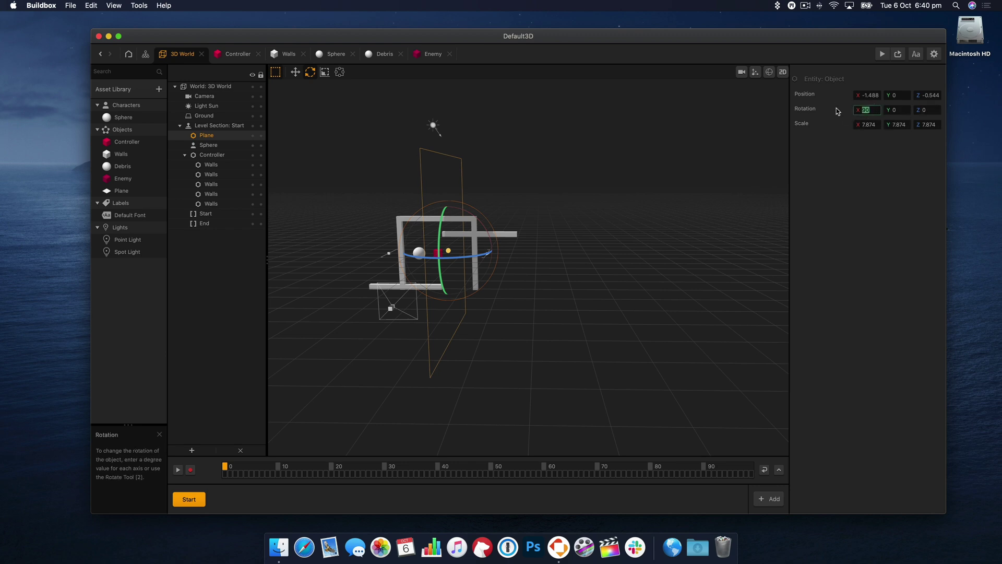
{"action": "key", "text": "Tab"}
{"action": "key", "text": "Tab"}
{"action": "type", "text": "90"}
{"action": "key", "text": "Return"}
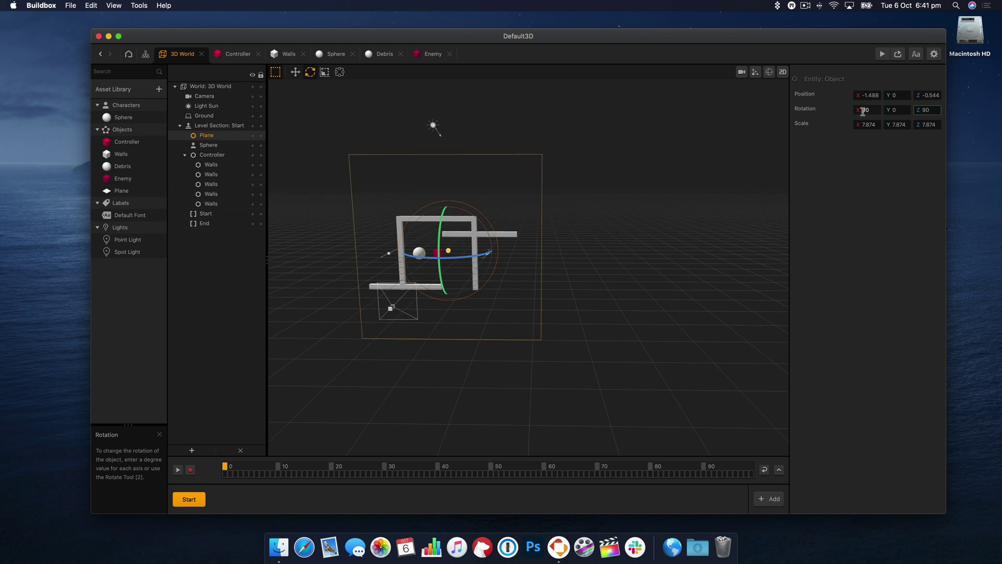
{"action": "key", "text": "BackSpace"}
{"action": "type", "text": "-90"}
{"action": "key", "text": "Return"}
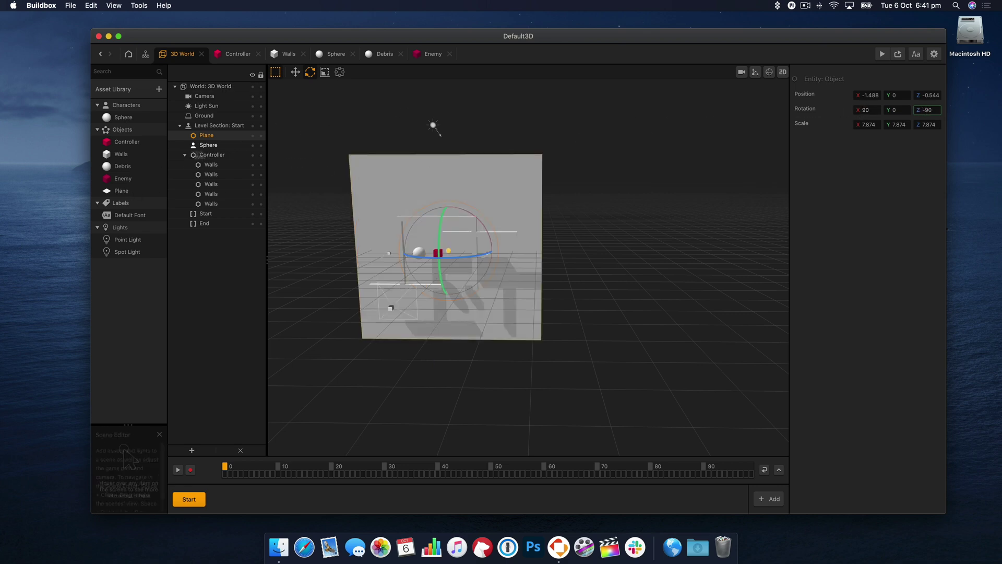
Set the Plane's 3D Model colour to orange, then test it in a game preview
{"action": "double_click", "coordinate": [120, 190]}
{"action": "left_click", "coordinate": [459, 349]}
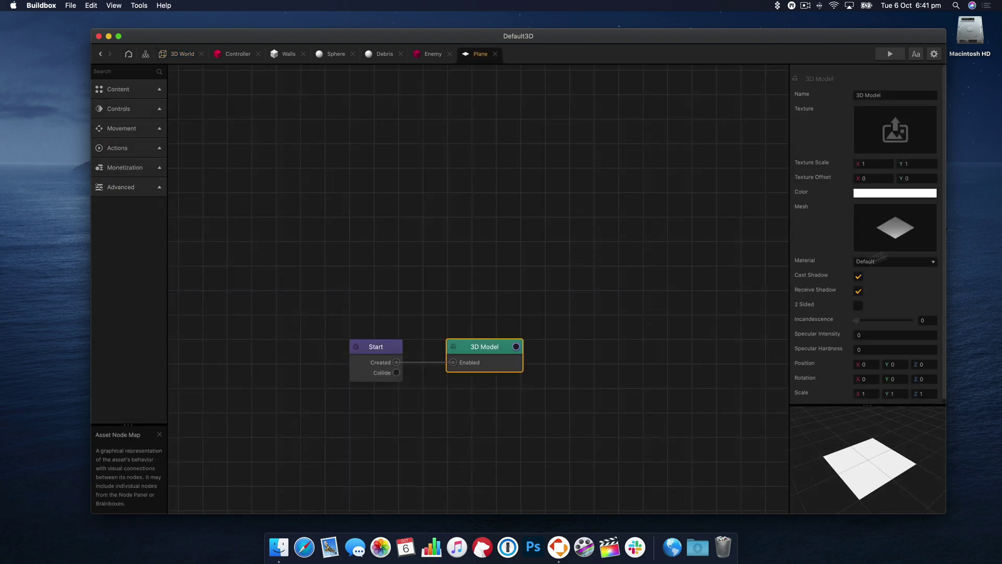
{"action": "left_click", "coordinate": [887, 194]}
{"action": "left_click_drag", "start_coordinate": [670, 253], "coordinate": [731, 174]}
{"action": "left_click", "coordinate": [692, 372]}
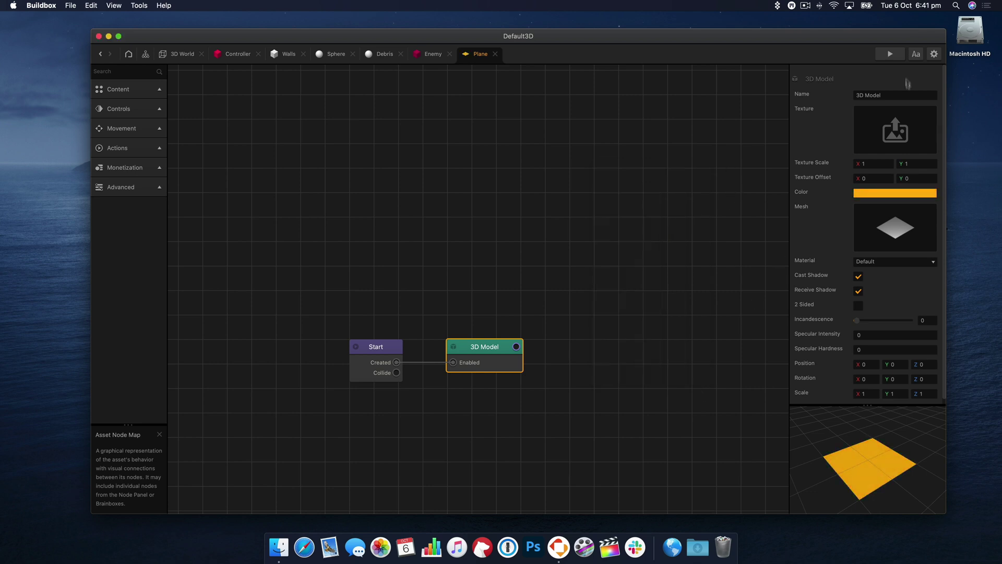
{"action": "left_click", "coordinate": [890, 54]}
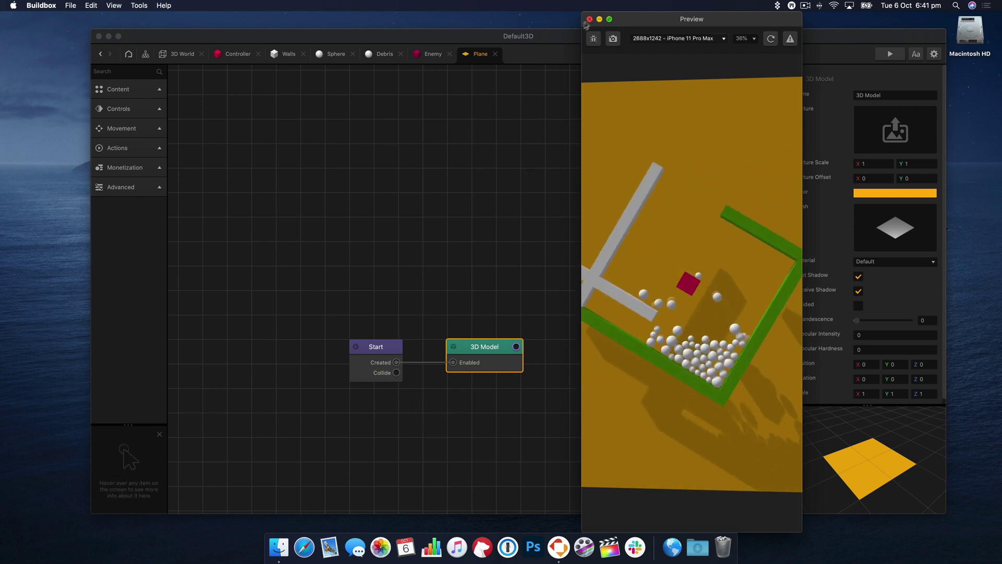
{"action": "key", "text": "super+w"}
Open the Walls asset's behaviour graph and select its 3D Model node
{"action": "left_click", "coordinate": [272, 53]}
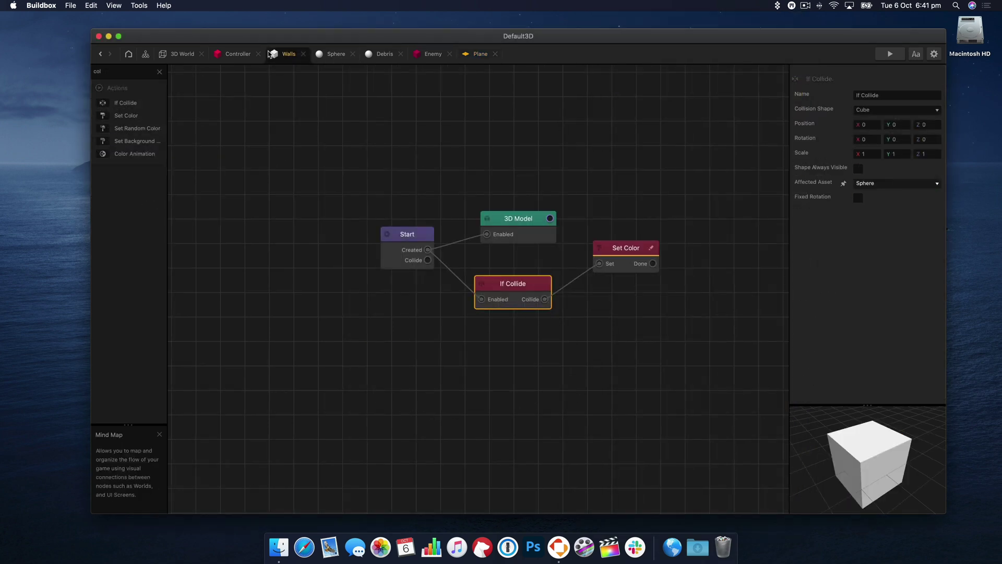
{"action": "left_click", "coordinate": [385, 54]}
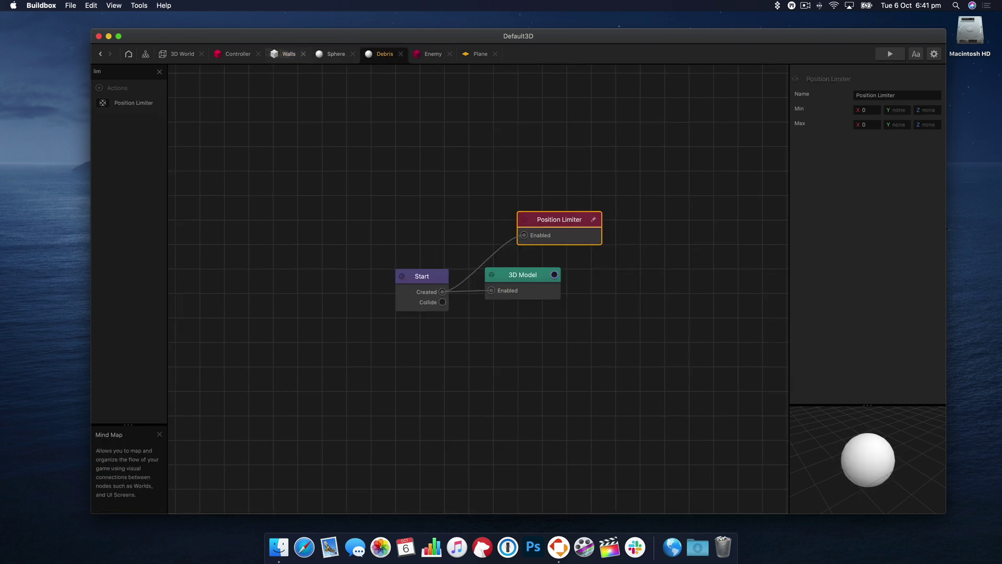
{"action": "left_click", "coordinate": [183, 54]}
{"action": "left_click", "coordinate": [124, 156]}
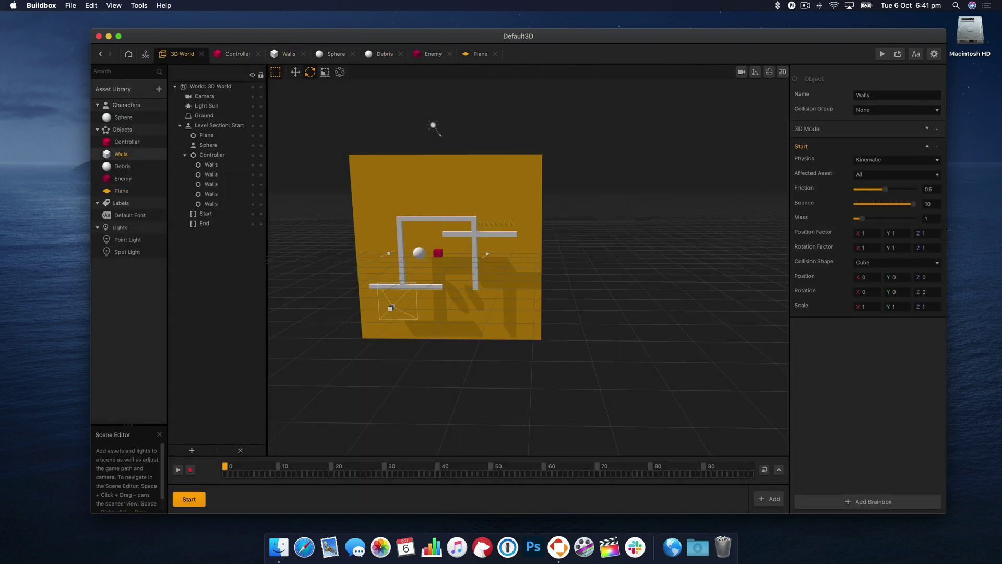
{"action": "double_click", "coordinate": [130, 155]}
{"action": "left_click", "coordinate": [515, 227]}
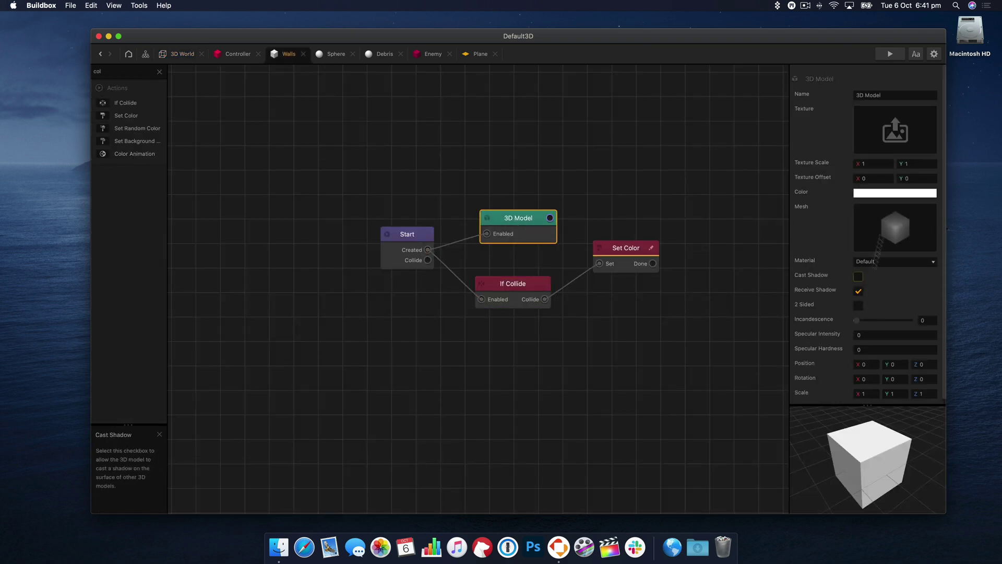
Run the game preview and reload it three times to retest the level
{"action": "left_click", "coordinate": [890, 55]}
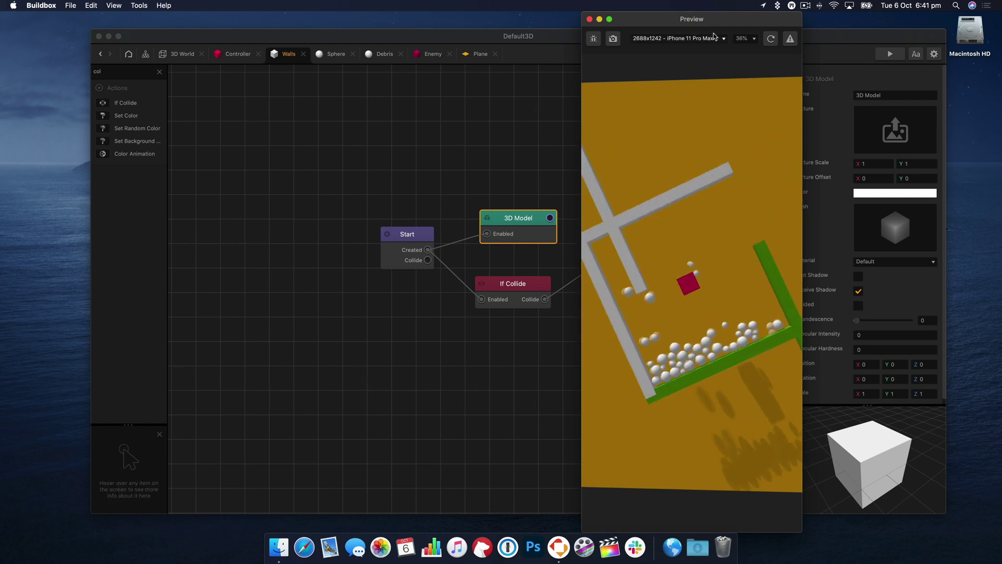
{"action": "left_click", "coordinate": [771, 40]}
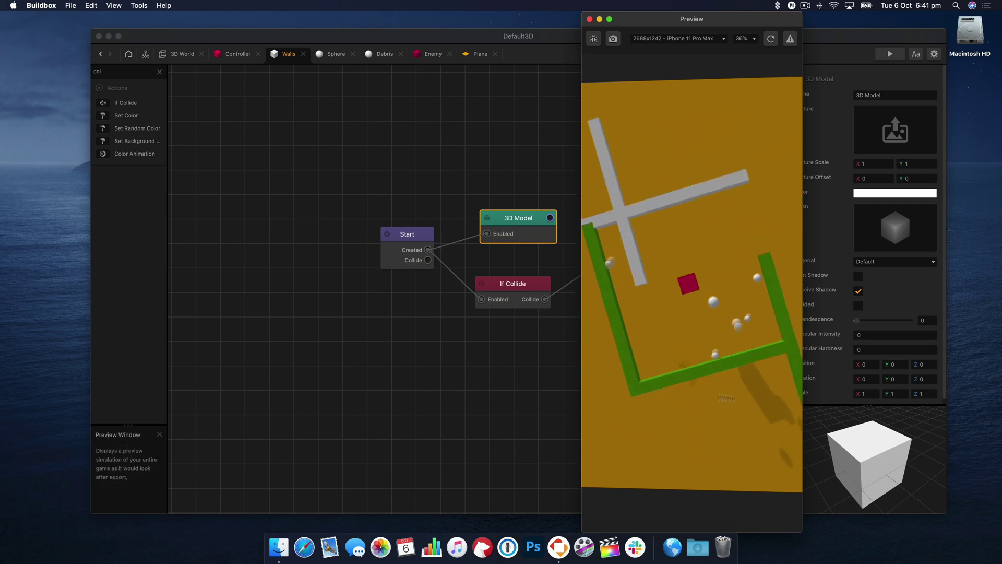
{"action": "left_click", "coordinate": [771, 39]}
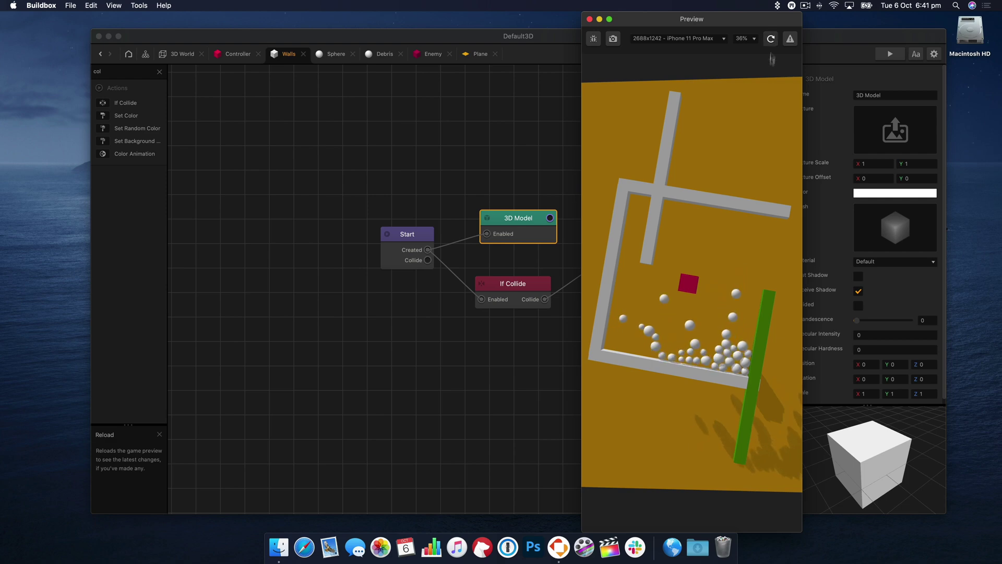
{"action": "left_click", "coordinate": [771, 39]}
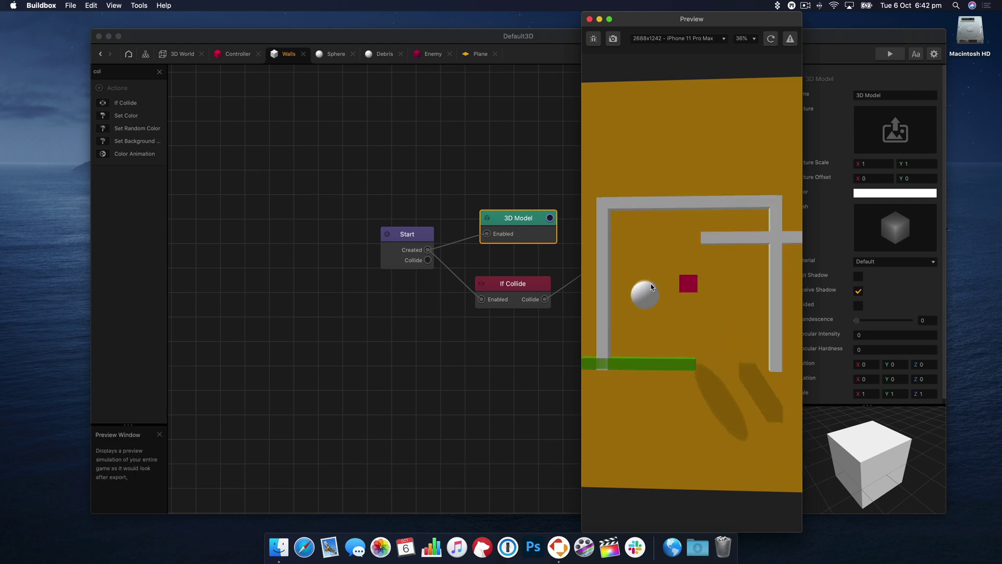